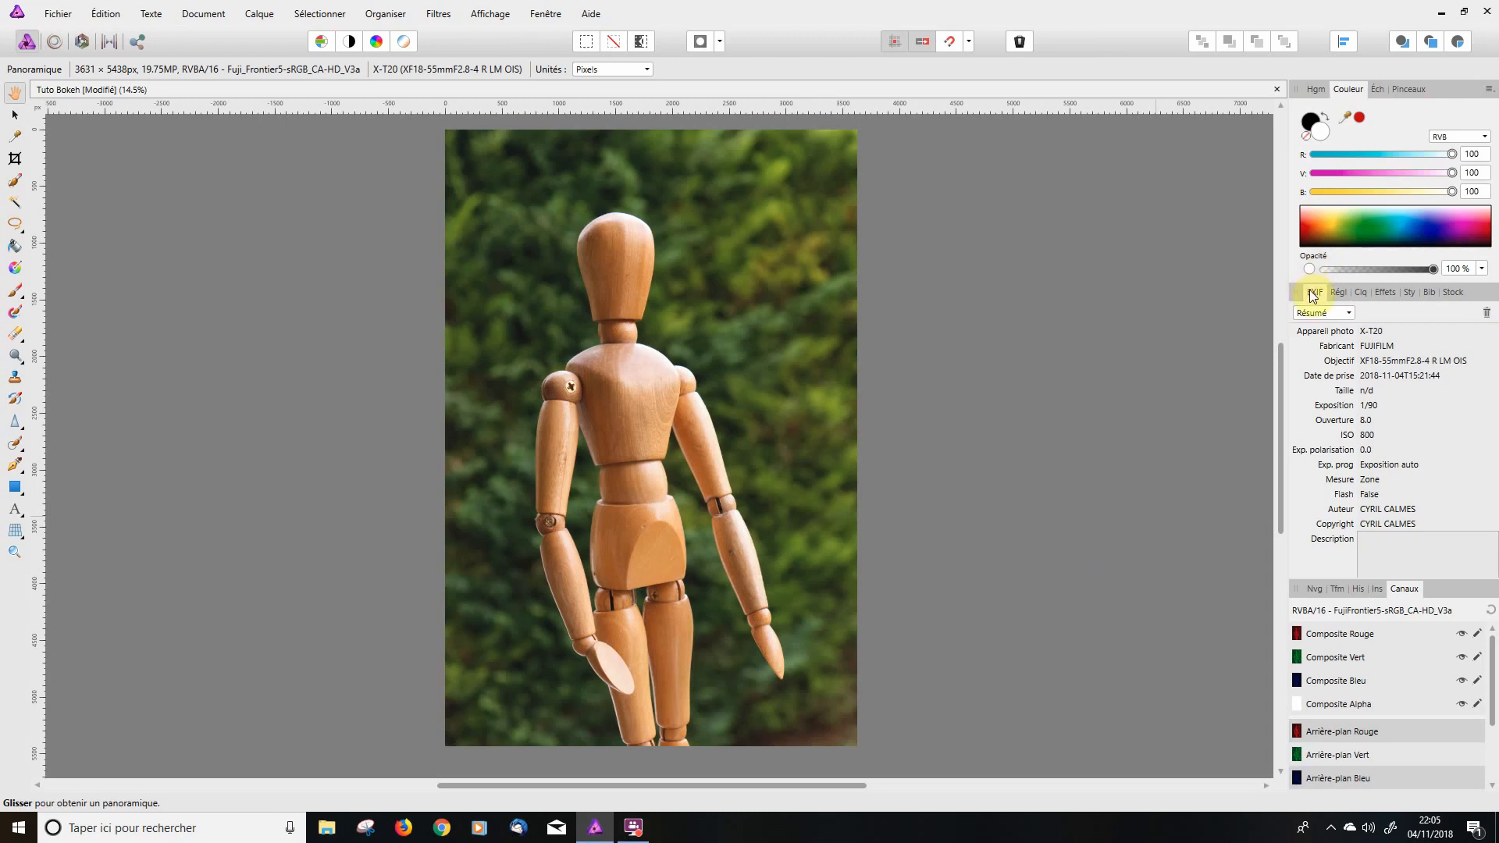
Display the layers and duplicate the Arrière-plan layer twice.
click(1362, 292)
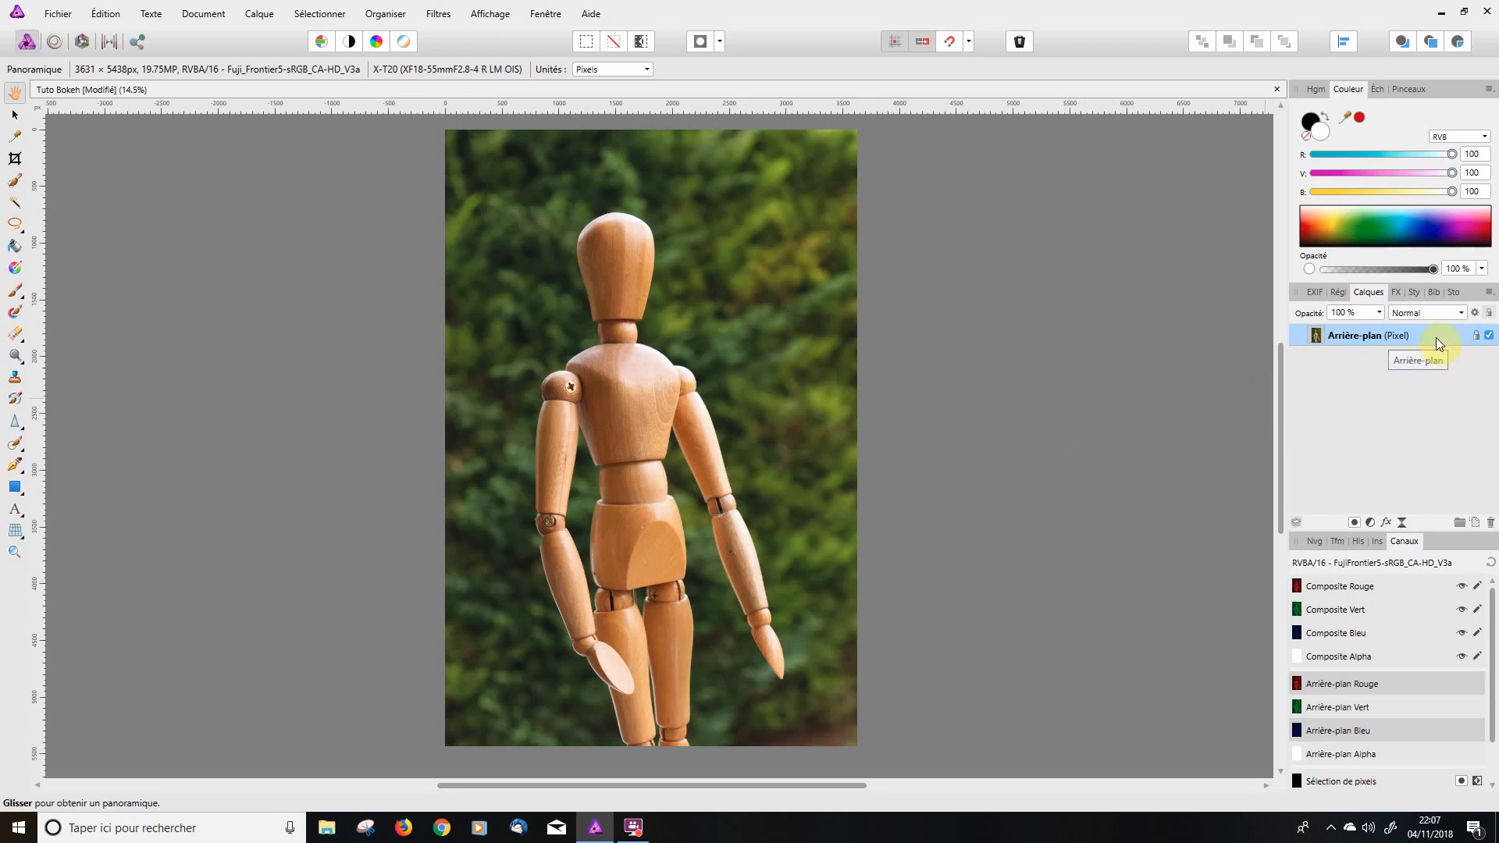
key(ctrl+j)
key(ctrl+j)
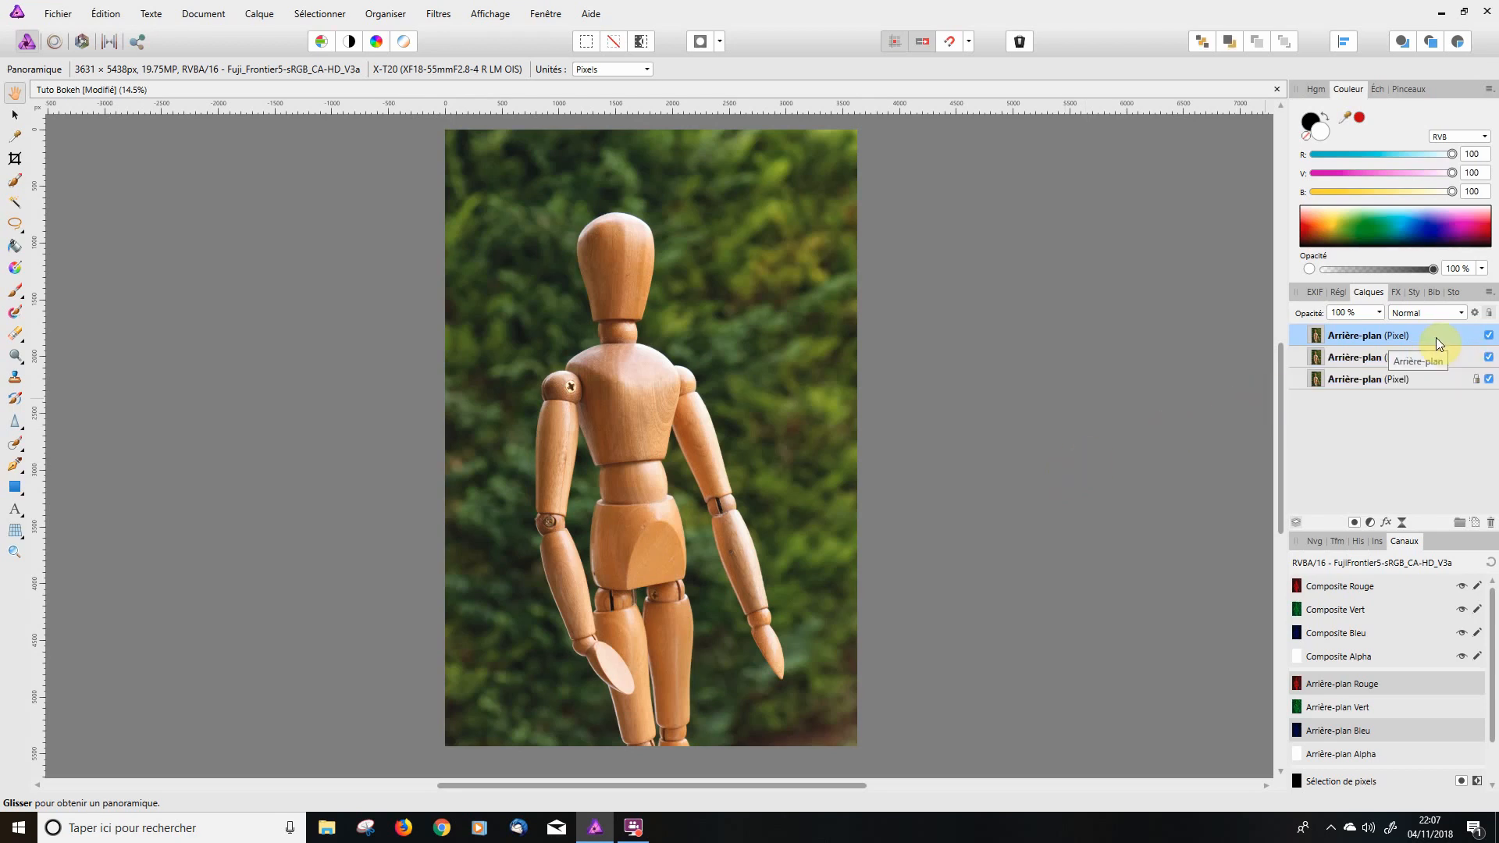
Rename the middle layer copy as Fond and the uppermost copy as Sujet.
click(1355, 363)
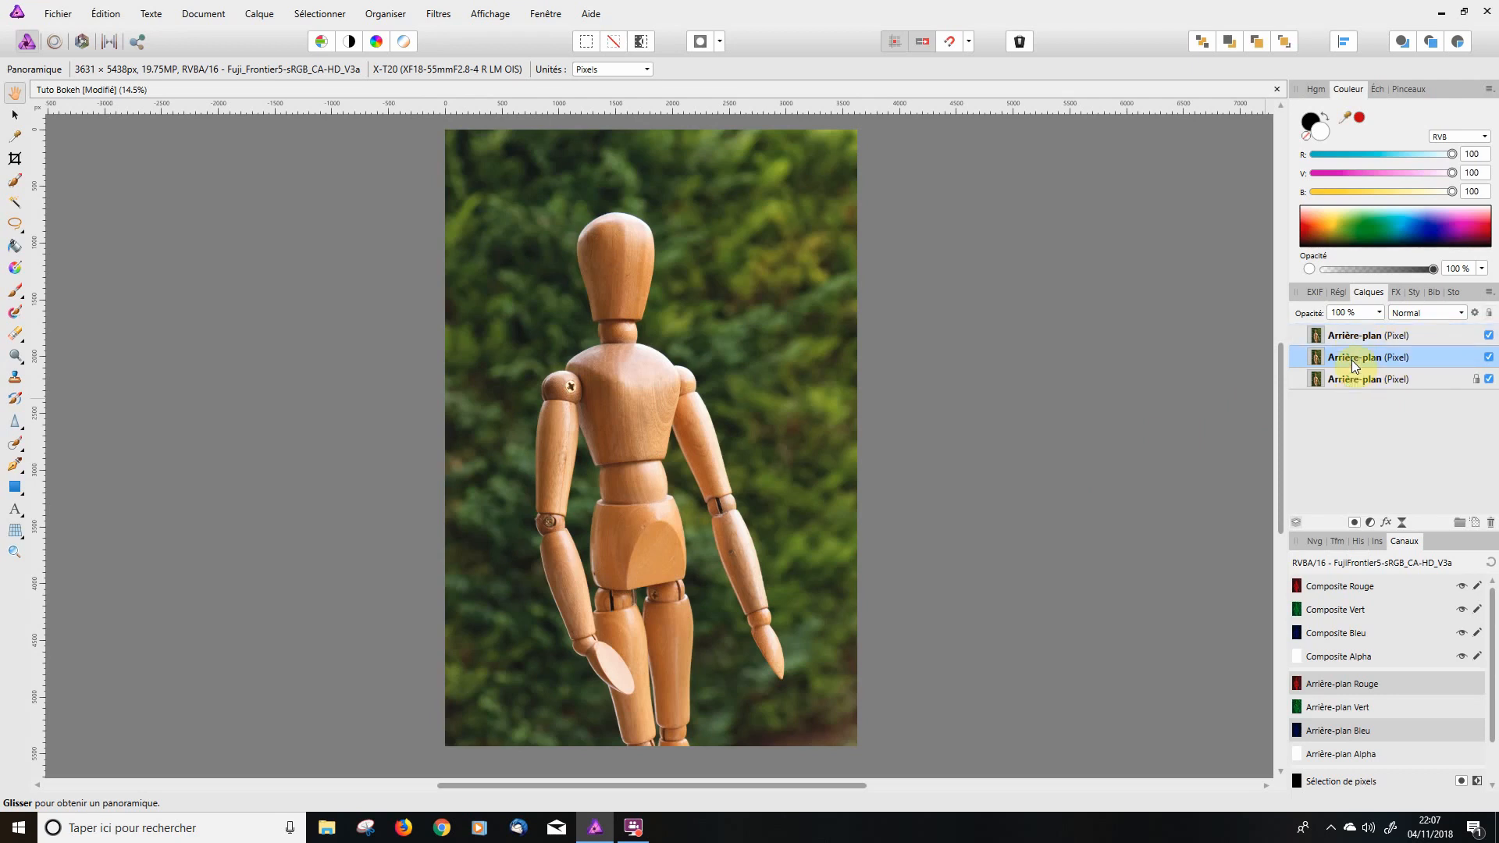
double_click(1353, 364)
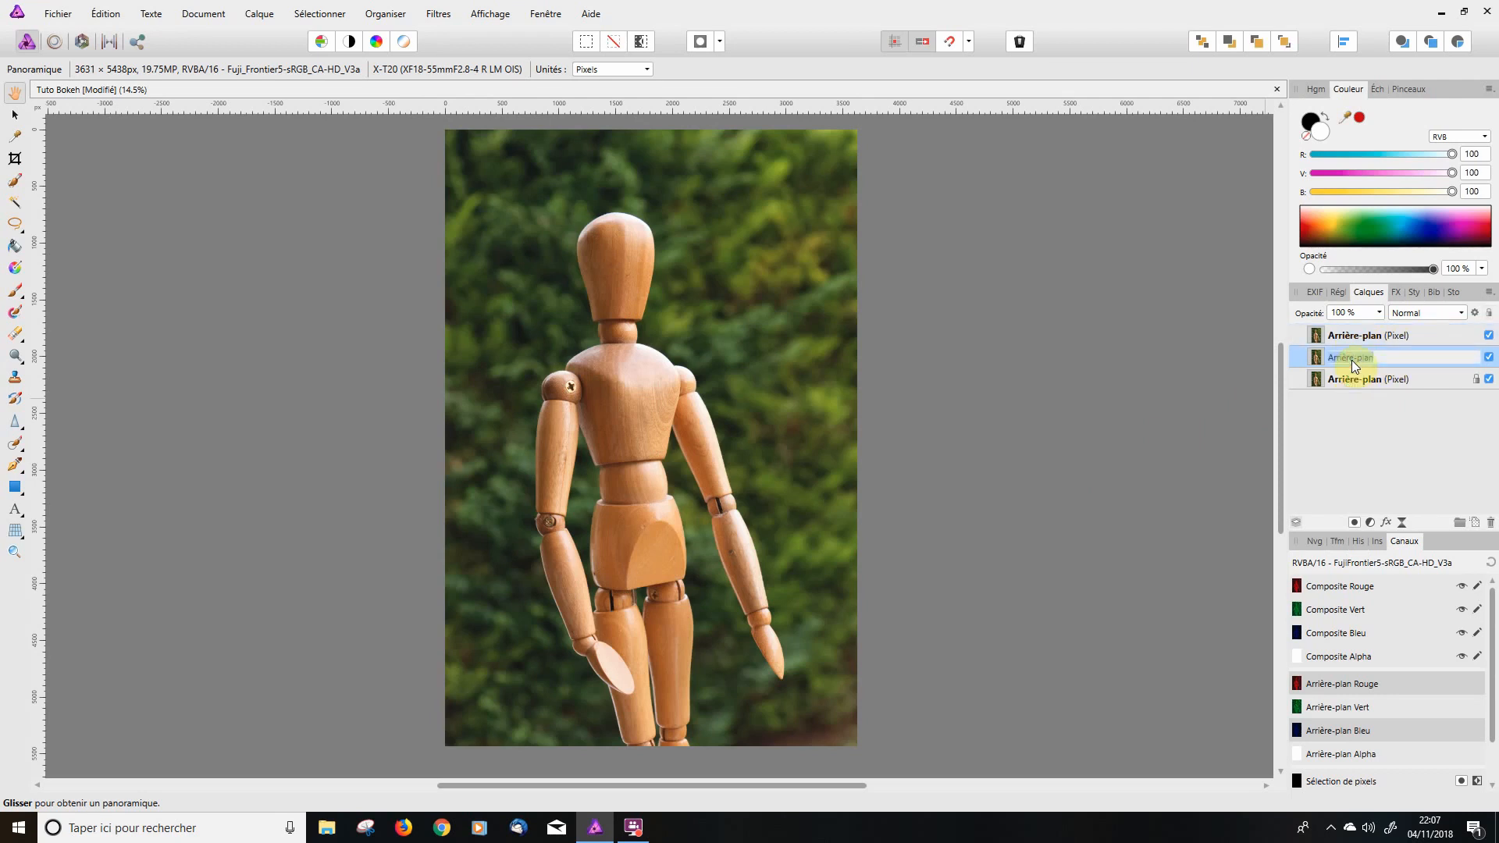
text(Fond)
key(Return)
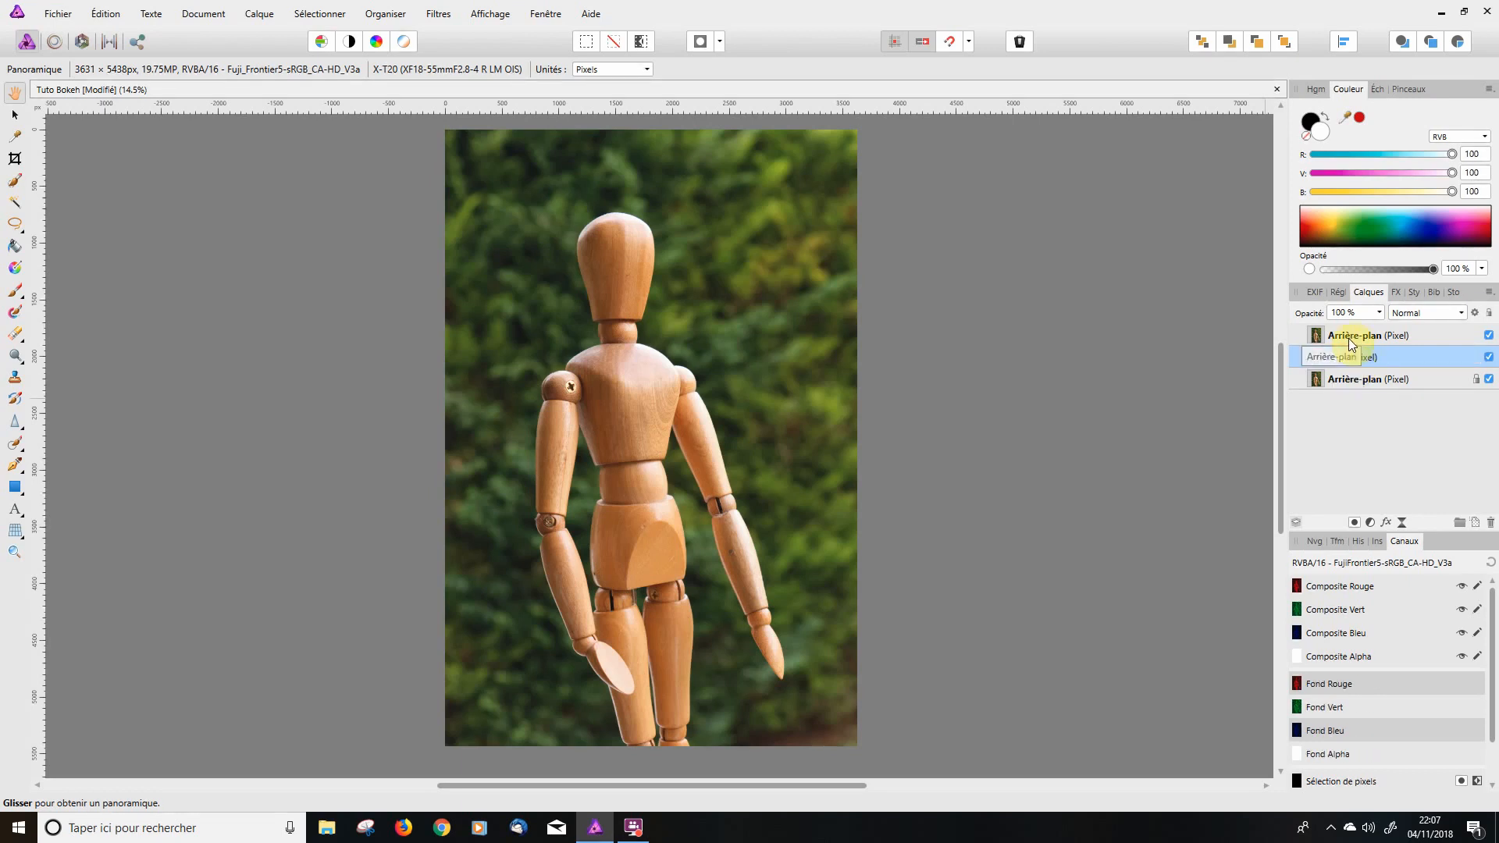
double_click(1351, 335)
text(Sujet)
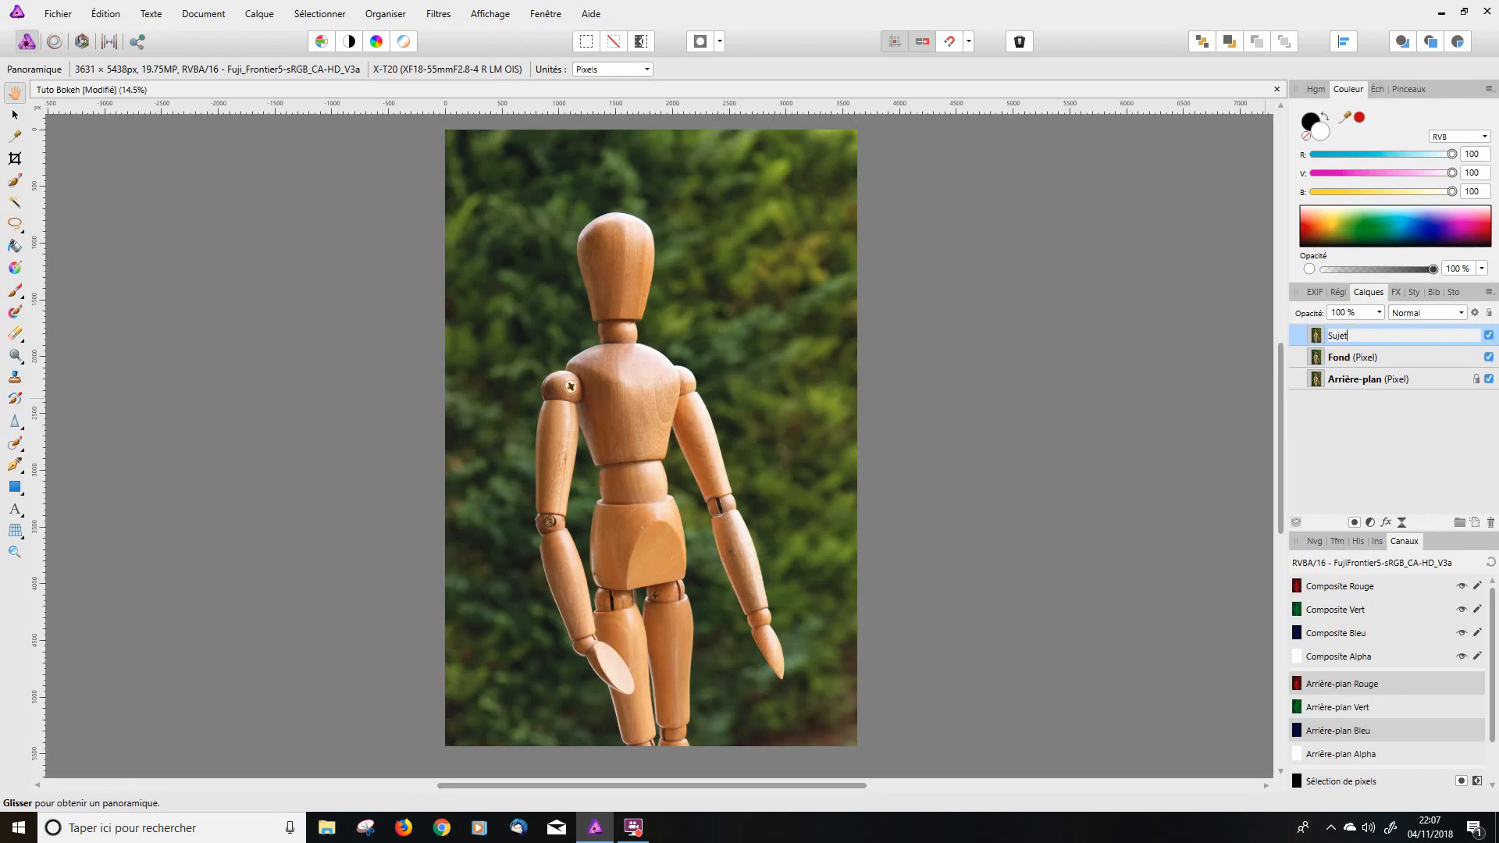
key(Return)
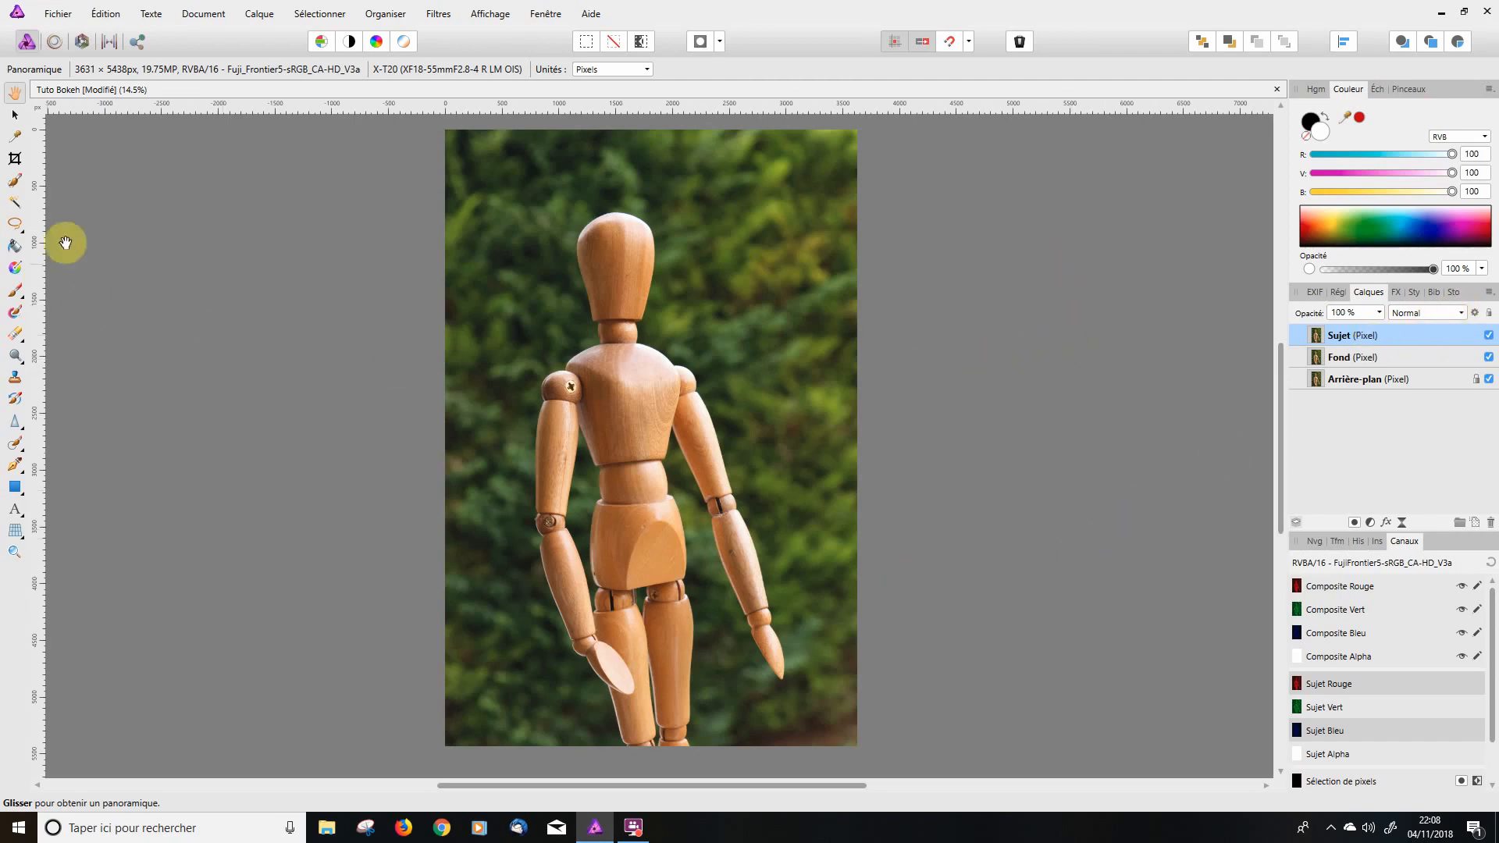
Select the whole wooden mannequin on the Sujet layer with the Selection Brush at a width of 20 px.
click(13, 184)
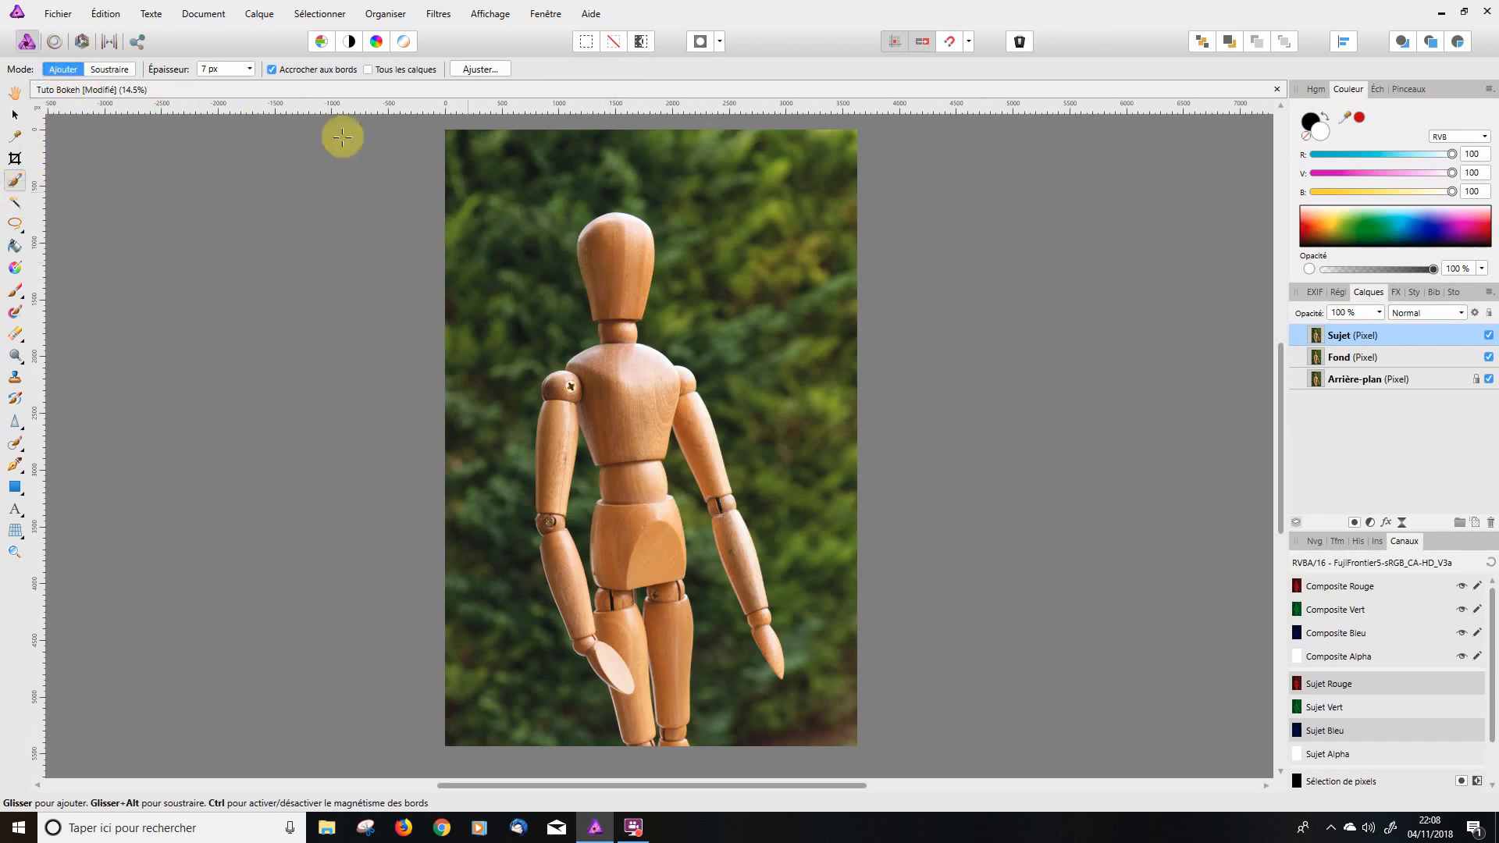
click(250, 69)
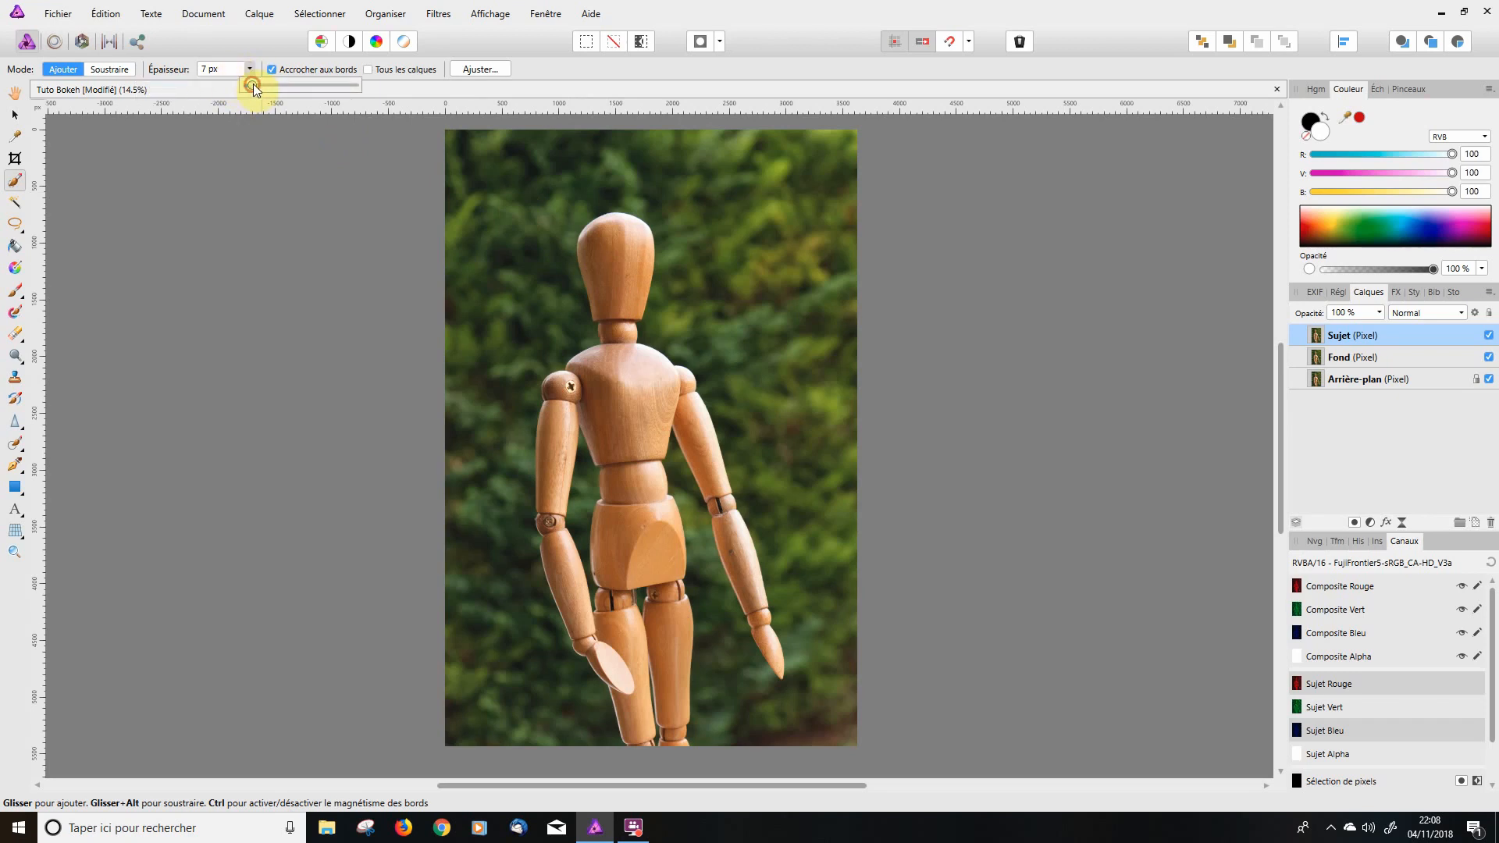
drag(263, 84, 265, 84)
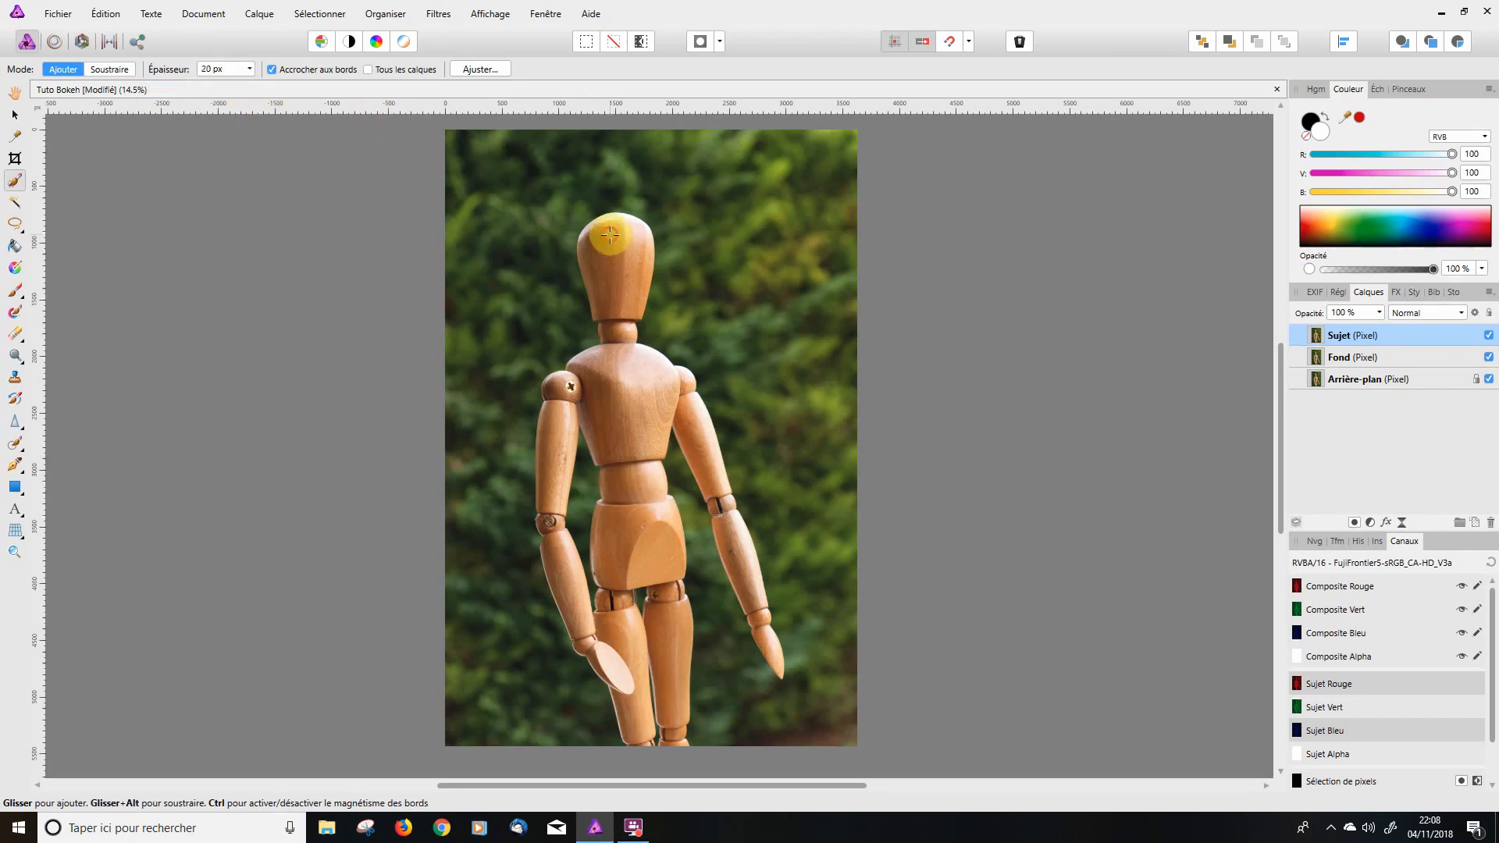
mouse_move(605, 232)
mouse_down()
mouse_move(614, 307)
mouse_move(639, 257)
mouse_move(614, 230)
mouse_move(602, 267)
mouse_move(593, 247)
mouse_move(604, 311)
mouse_move(599, 292)
mouse_move(608, 309)
mouse_move(635, 307)
mouse_move(620, 336)
mouse_move(610, 322)
mouse_move(656, 451)
mouse_move(664, 381)
mouse_move(661, 397)
mouse_move(630, 367)
mouse_move(587, 377)
mouse_move(601, 360)
mouse_move(581, 380)
mouse_move(597, 438)
mouse_move(593, 419)
mouse_move(648, 454)
mouse_up()
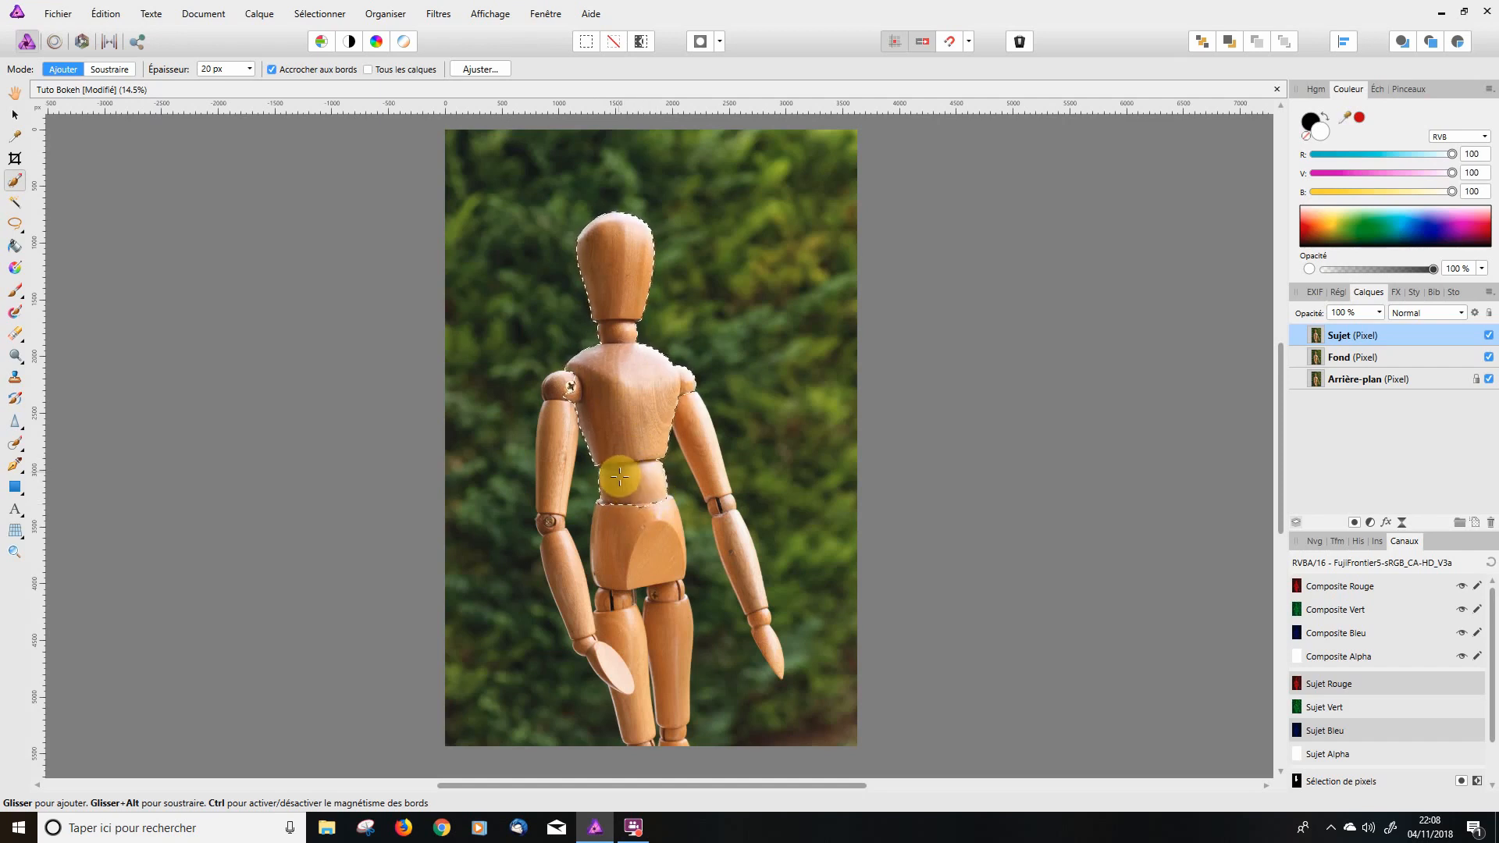
mouse_move(619, 476)
mouse_down()
mouse_move(629, 577)
mouse_move(639, 508)
mouse_move(649, 539)
mouse_move(648, 523)
mouse_move(619, 533)
mouse_up()
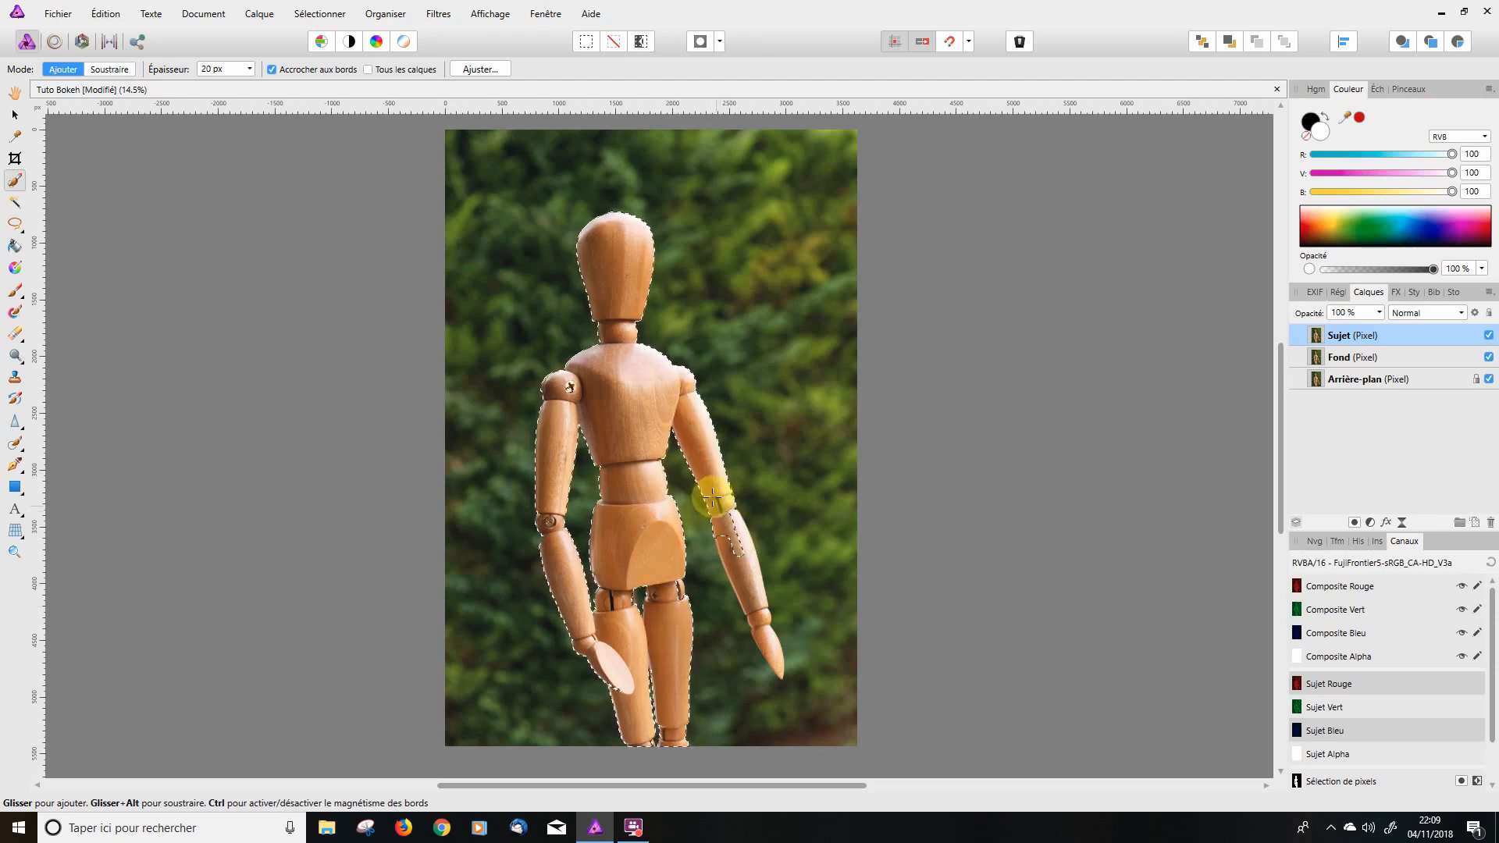
mouse_move(737, 557)
mouse_down()
mouse_move(757, 607)
mouse_move(743, 555)
mouse_move(780, 650)
mouse_up()
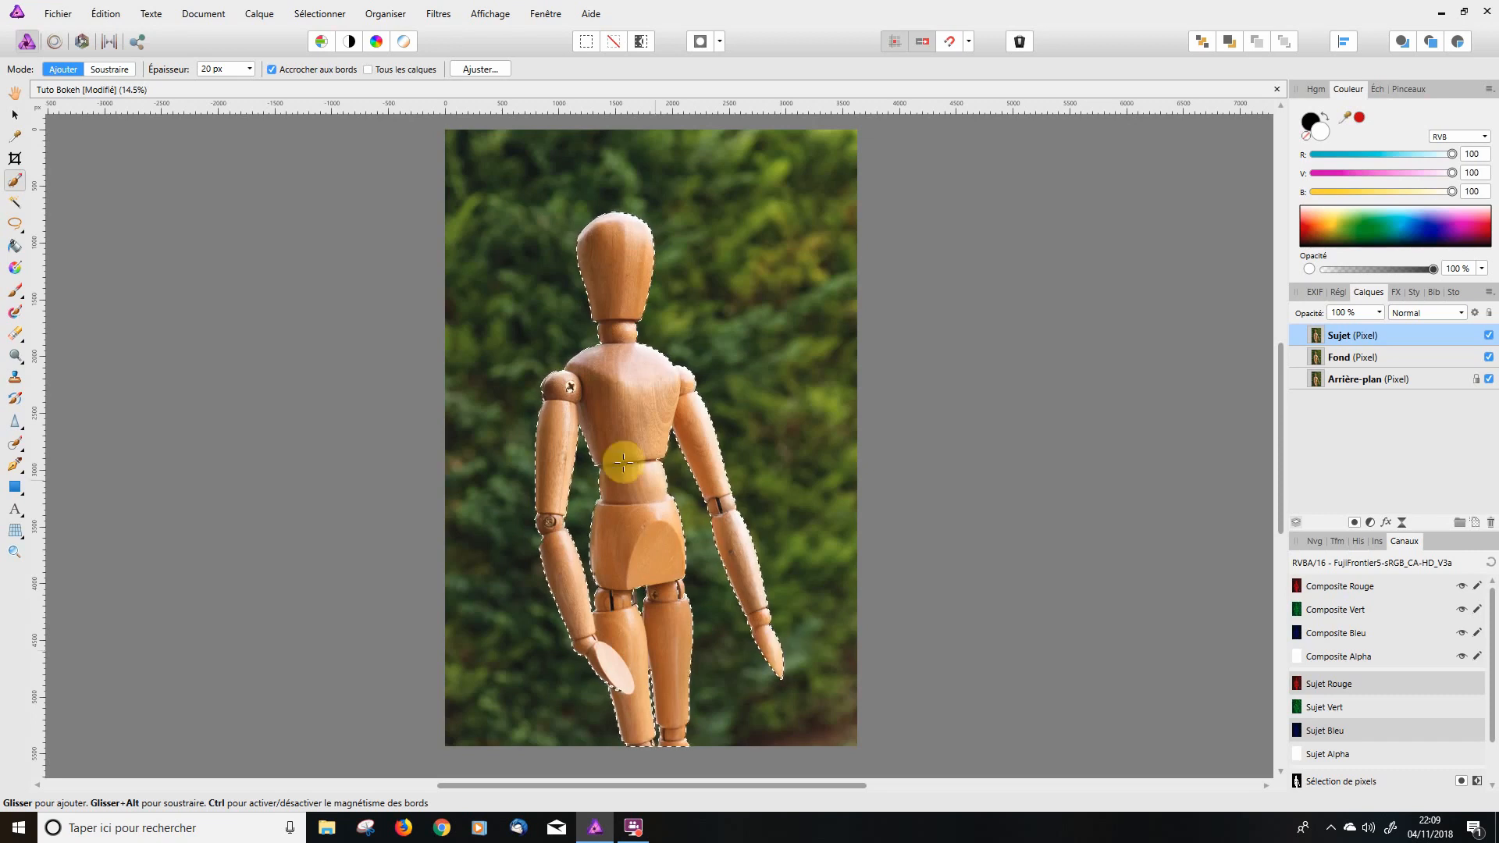
Touch up the selection along the right forearm's inner edge and add the missed edges at both sides of the waist joint.
scroll(578, 640, up, 6)
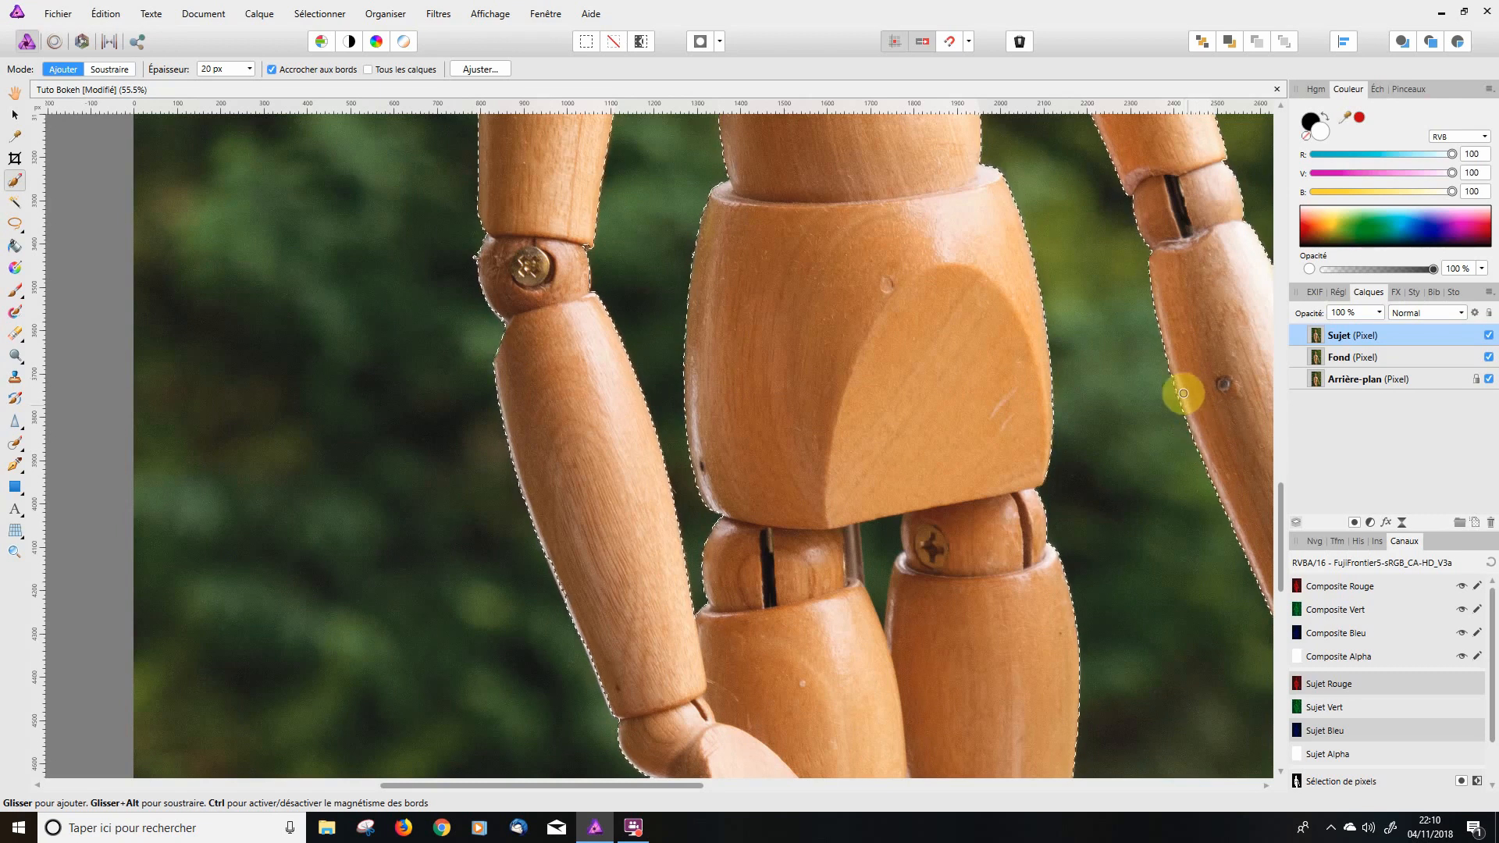
drag(1175, 370, 1177, 372)
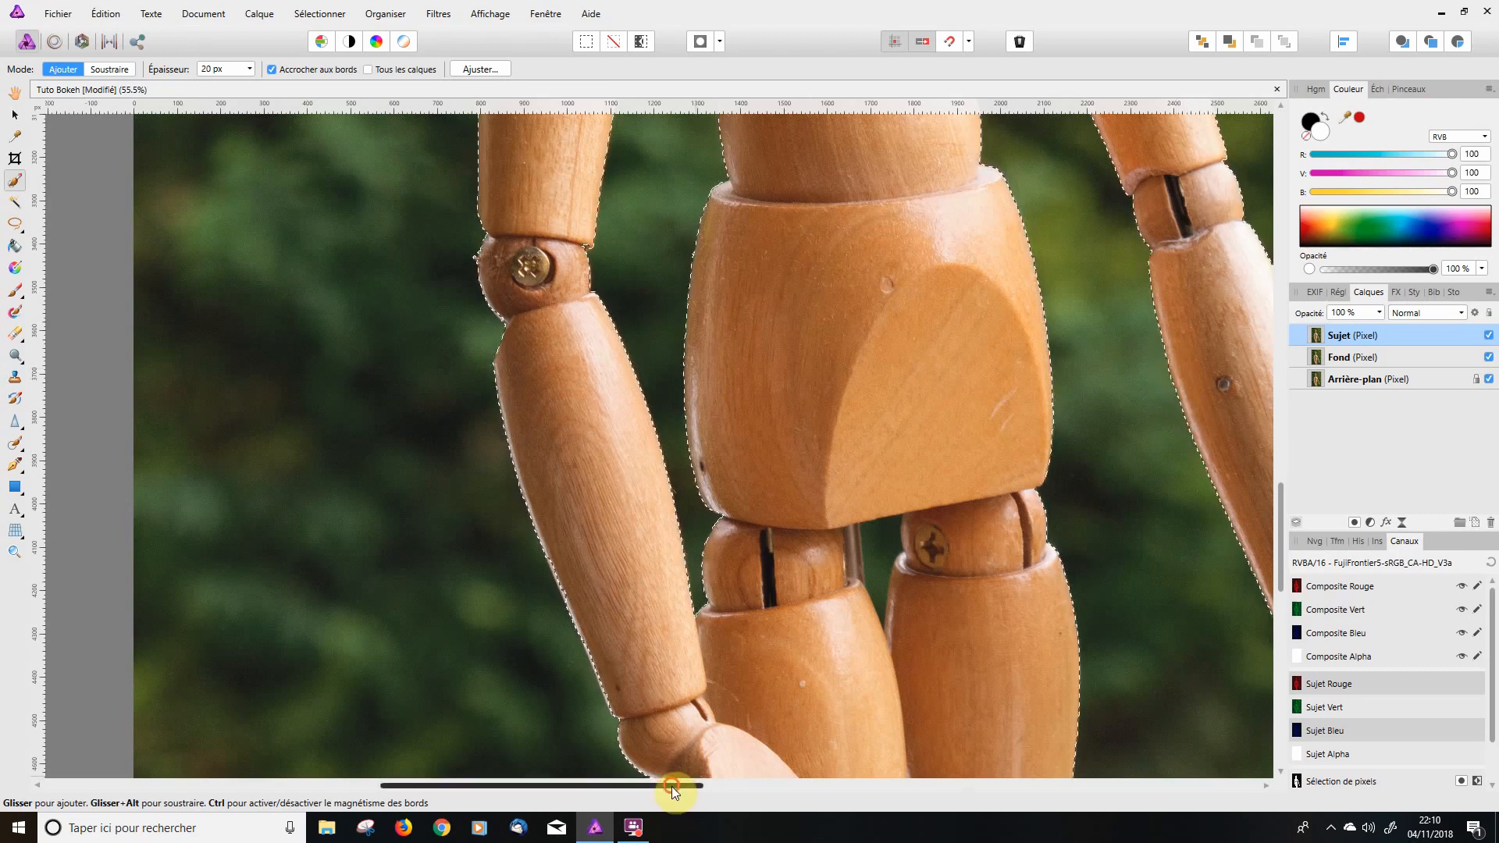
drag(672, 786, 917, 778)
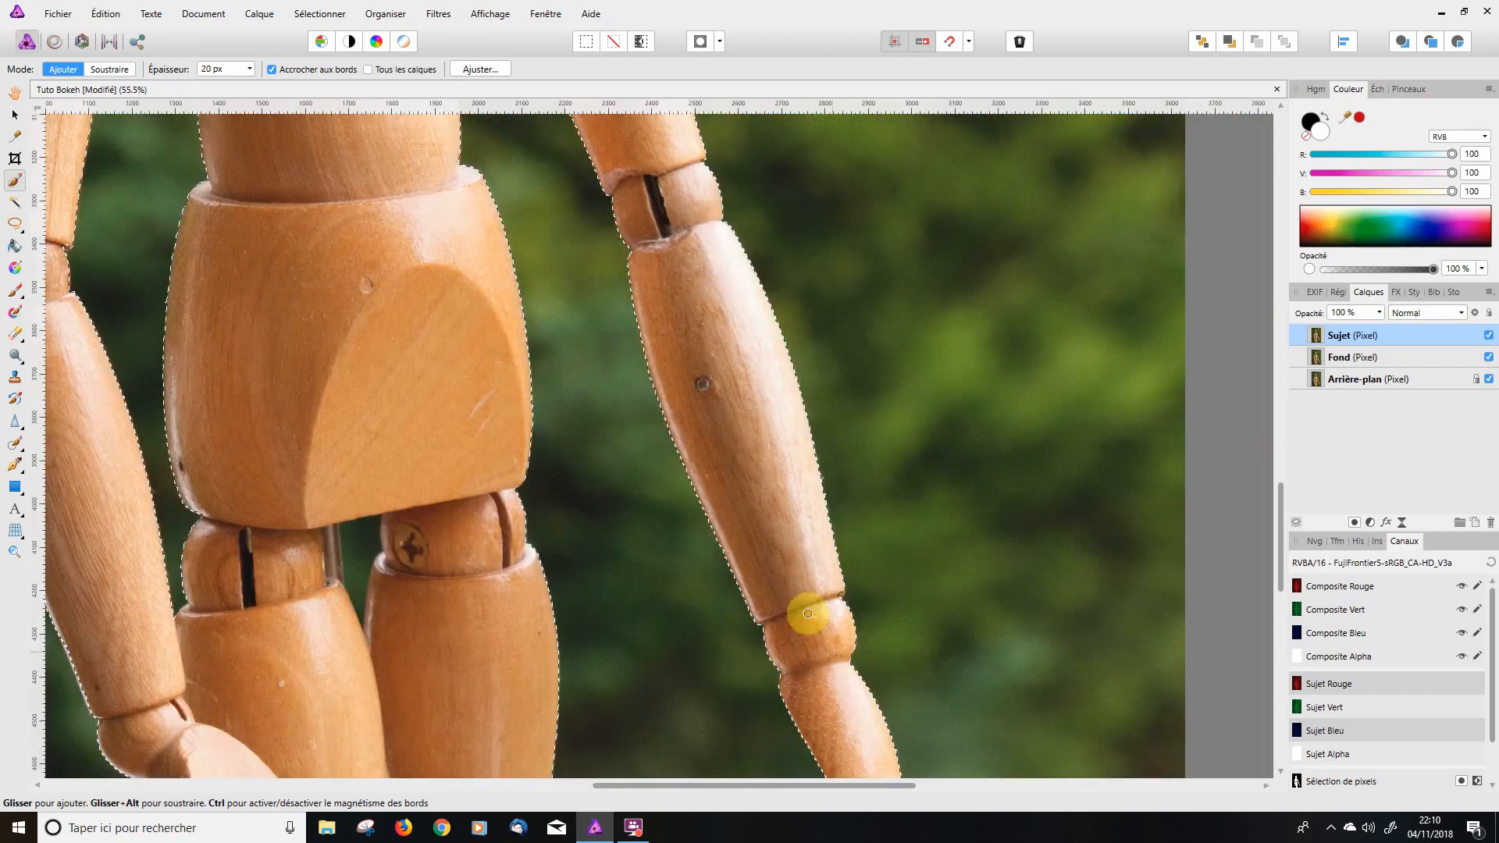
scroll(816, 619, down, 3)
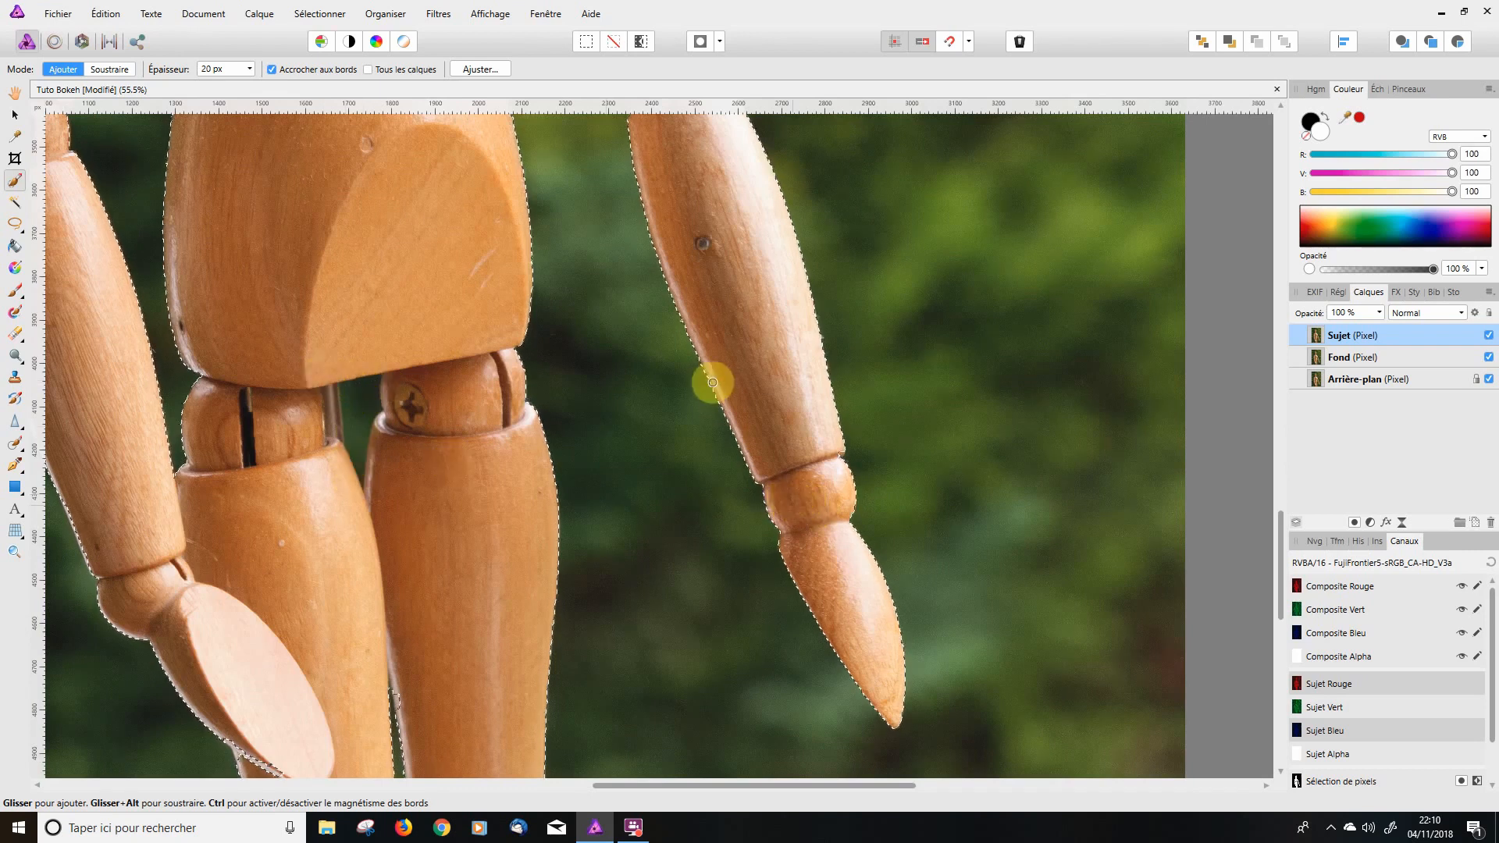
scroll(714, 382, up, 1)
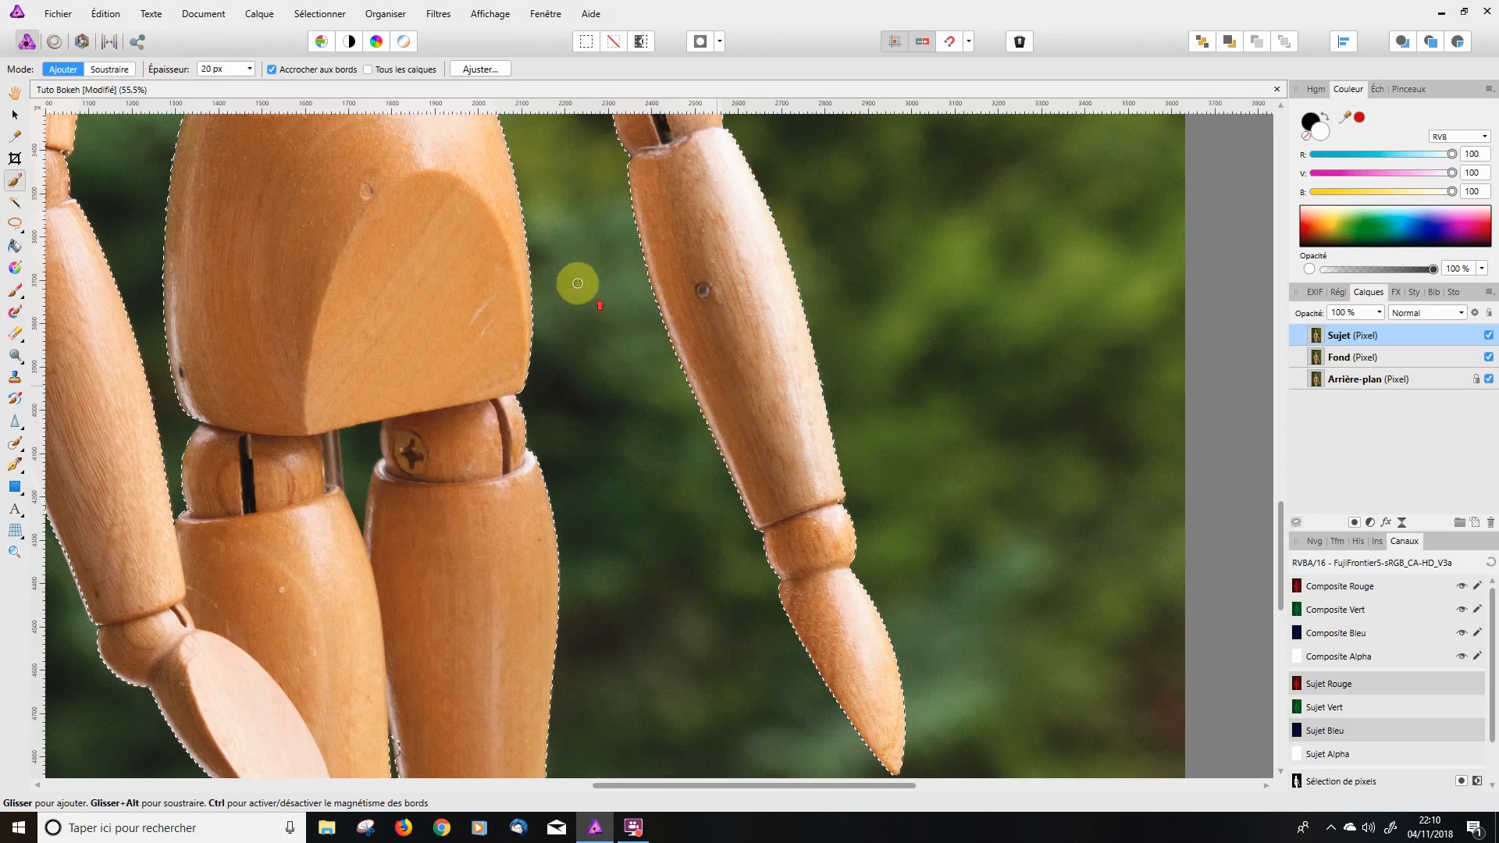
scroll(575, 281, up, 5)
drag(414, 360, 437, 350)
mouse_move(190, 372)
mouse_down()
mouse_move(221, 381)
mouse_move(204, 385)
mouse_up()
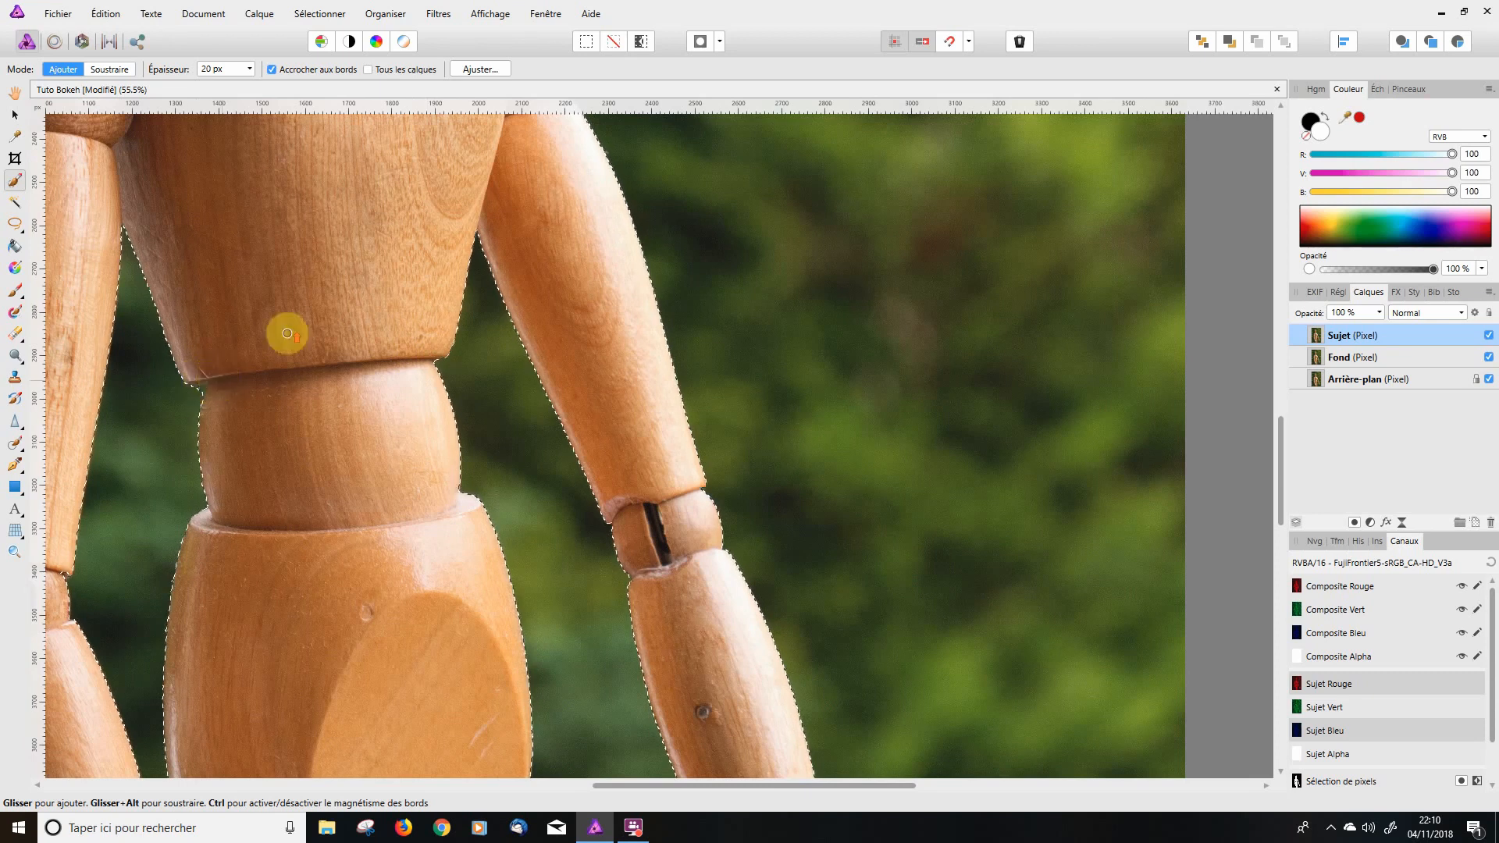
Subtract the background spill at the left notch of the waist from the selection, and return the brush to adding mode.
click(118, 68)
scroll(201, 335, up, 1)
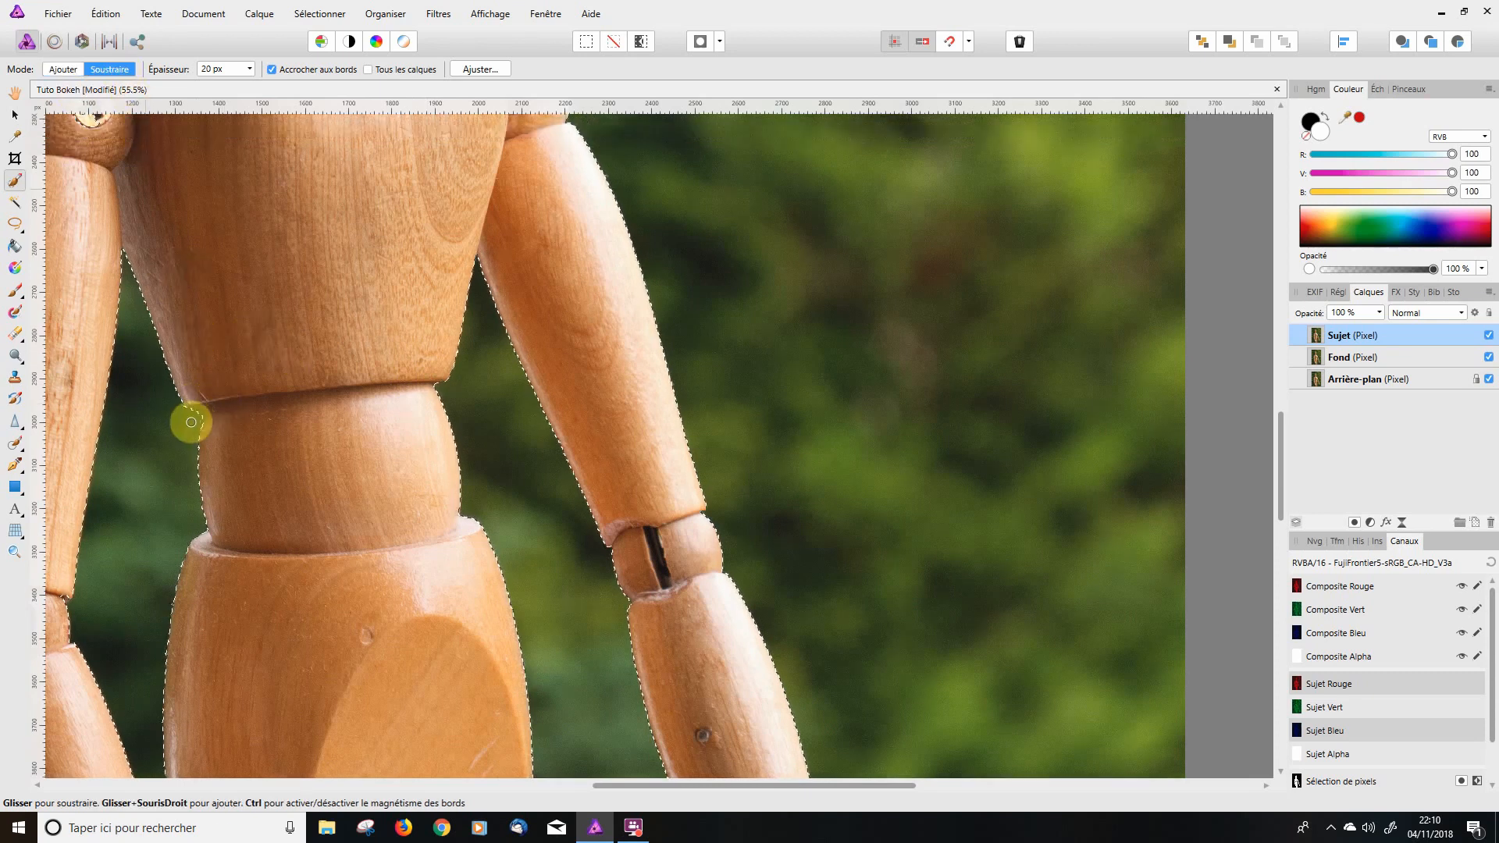
drag(200, 415, 184, 428)
click(63, 69)
Check the selection outline up to the head and add the missed outer edge at the left shoulder joint.
scroll(328, 294, up, 1)
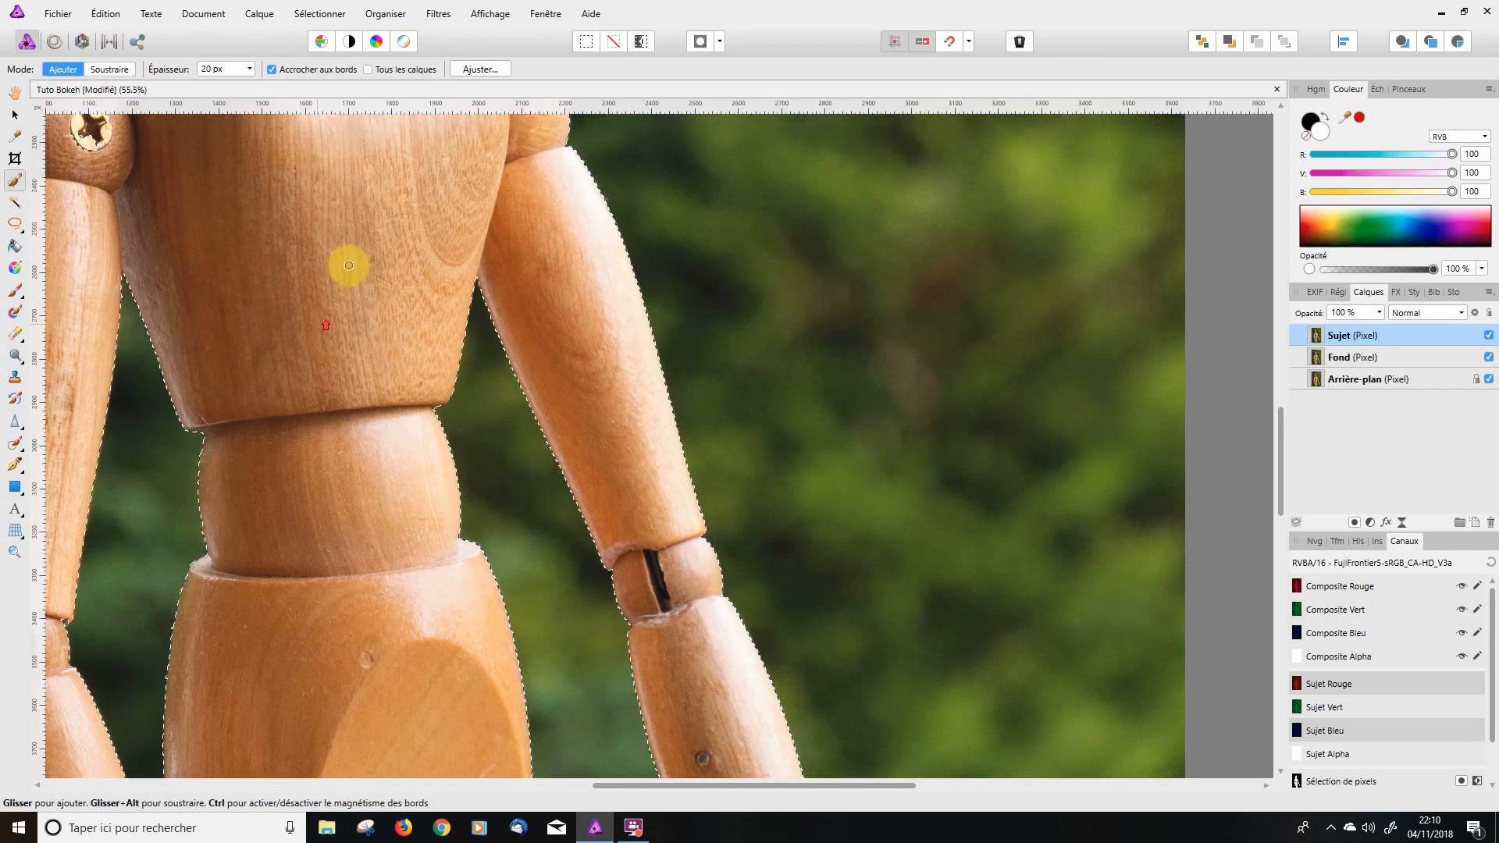
scroll(300, 225, up, 5)
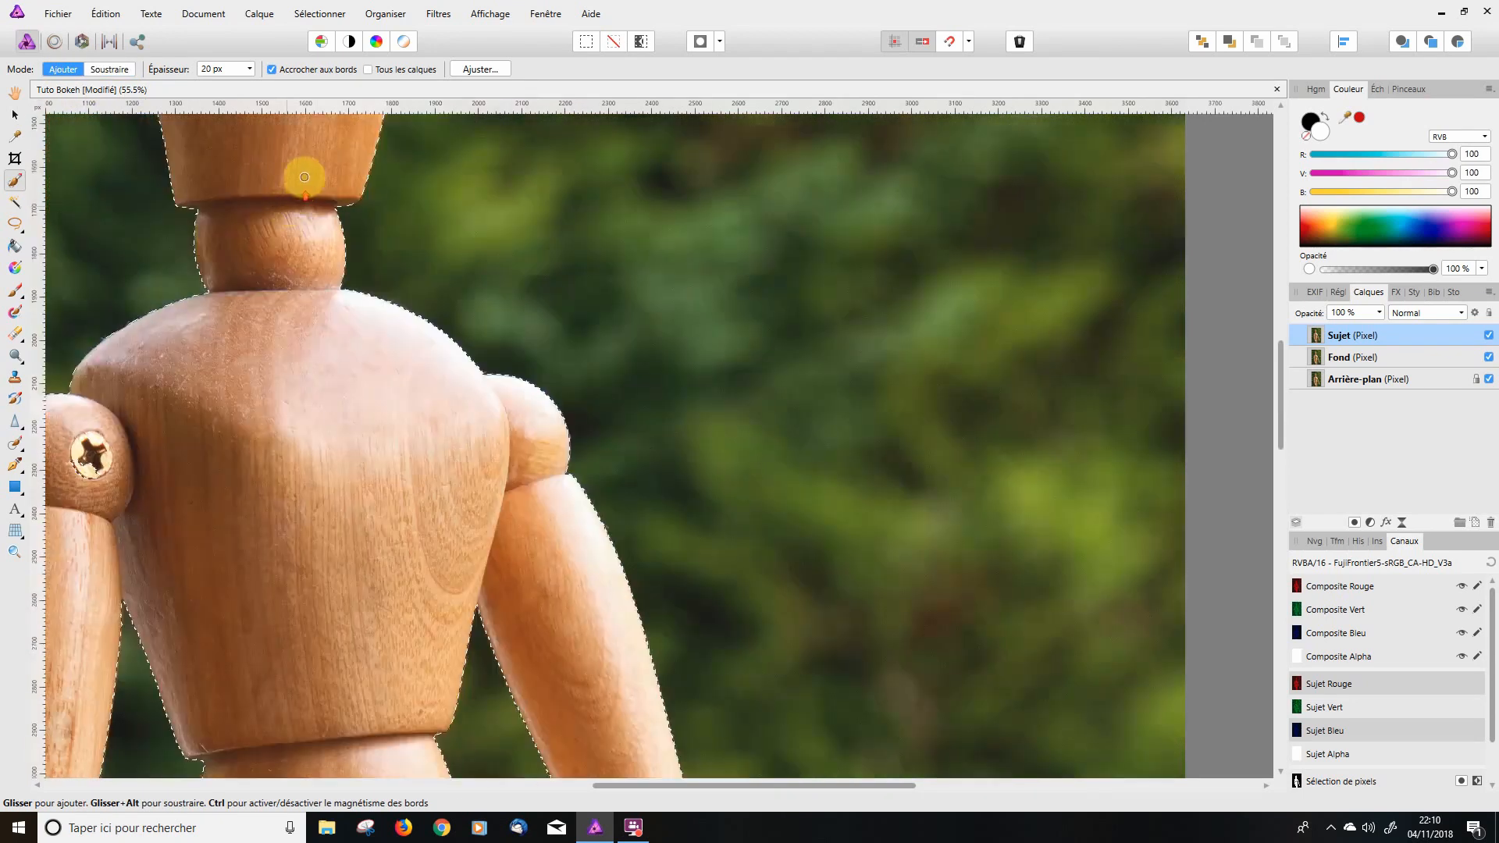
scroll(311, 166, up, 6)
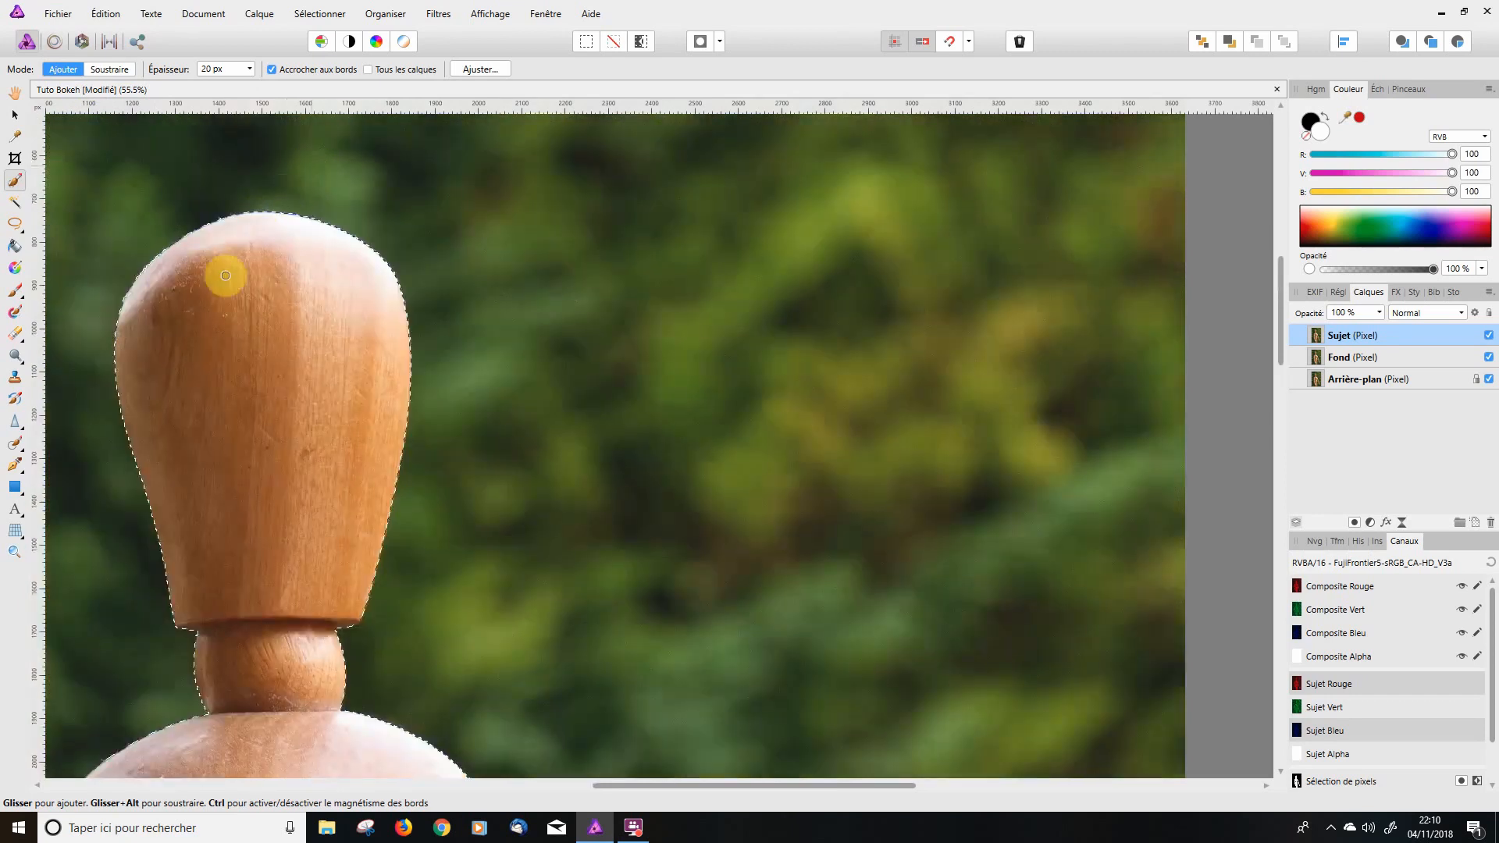
scroll(199, 312, down, 4)
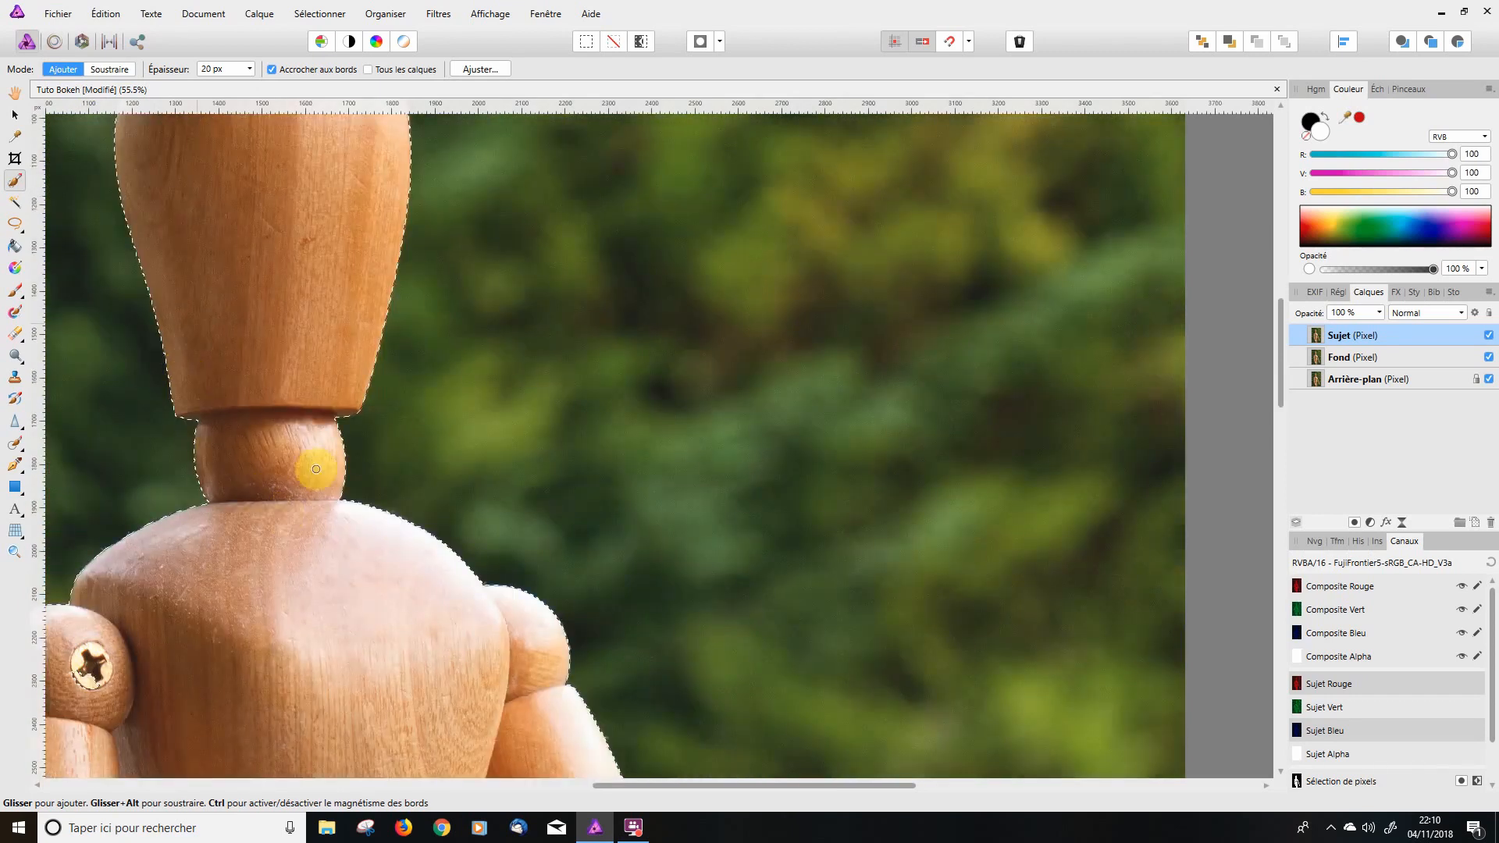
drag(691, 784, 559, 763)
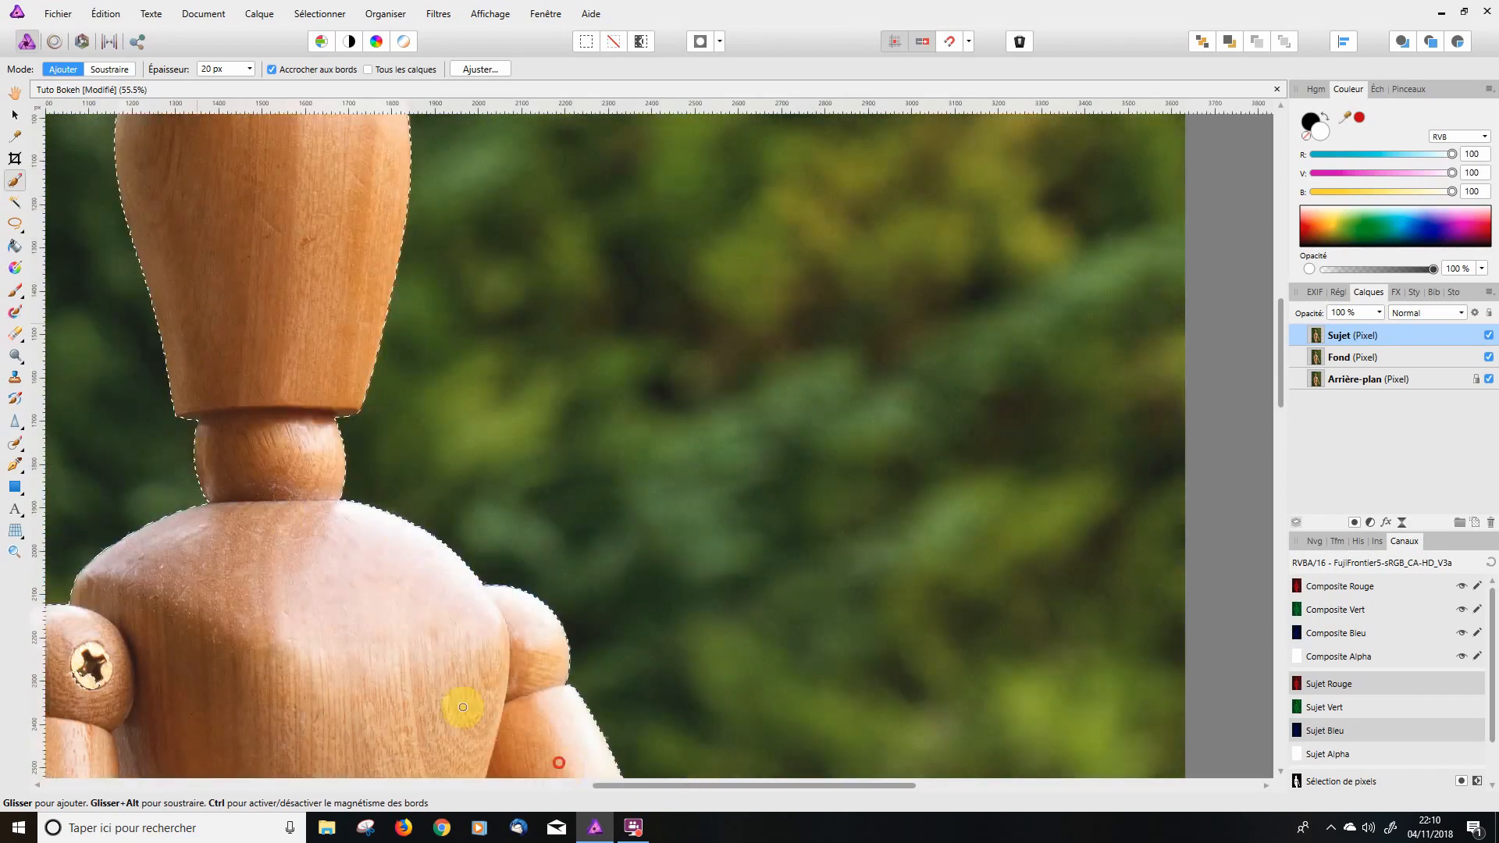
scroll(344, 469, down, 3)
mouse_move(314, 456)
mouse_down()
mouse_move(316, 474)
mouse_move(318, 414)
mouse_move(319, 540)
mouse_up()
scroll(320, 540, down, 1)
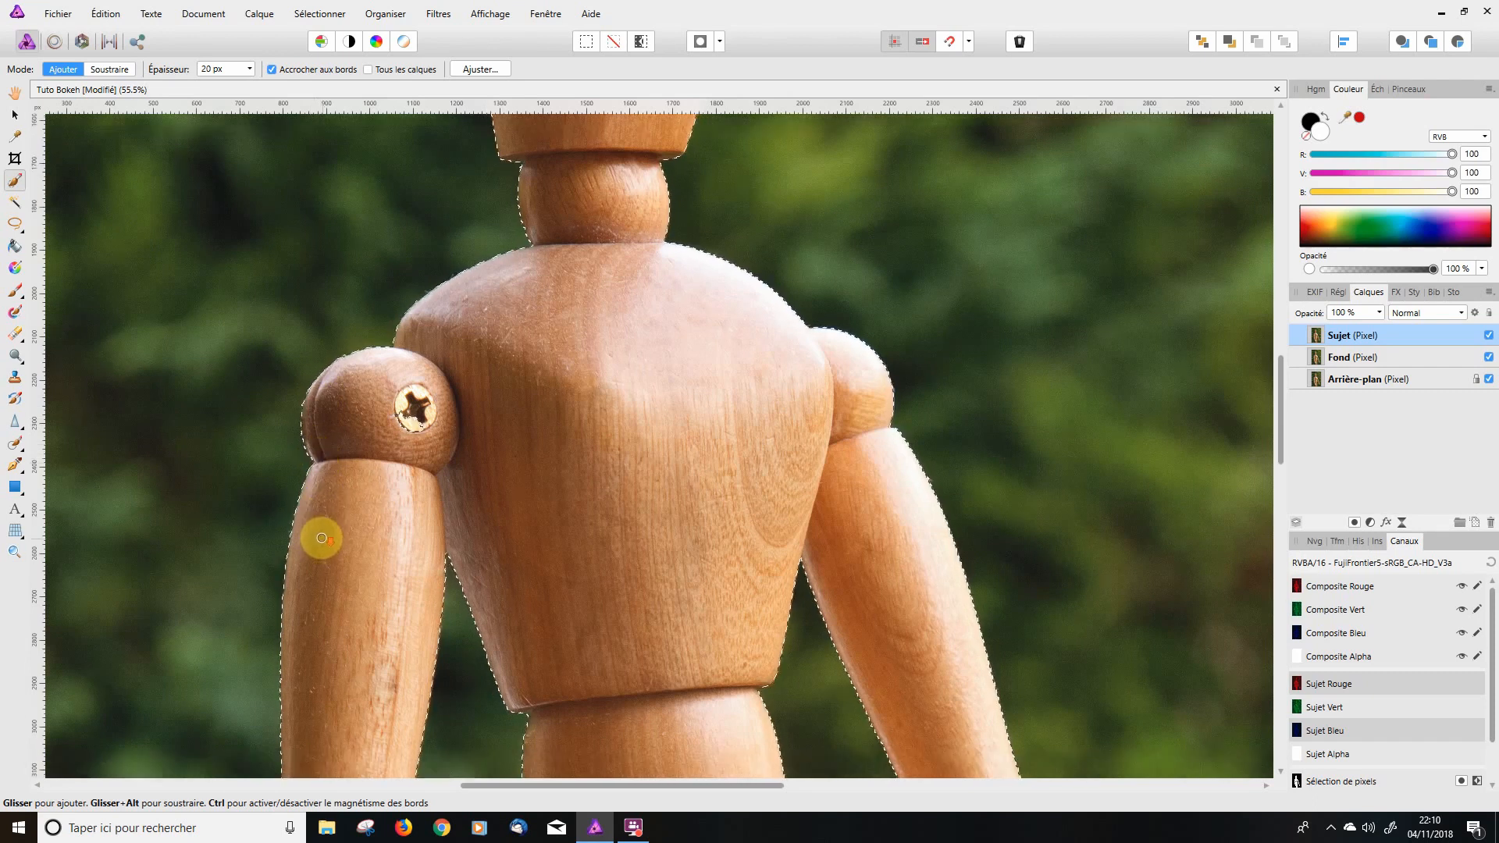
Refine the selection by painting with the 50 px Cache brush along the left edges of both forearms, and apply it.
scroll(322, 538, down, 5)
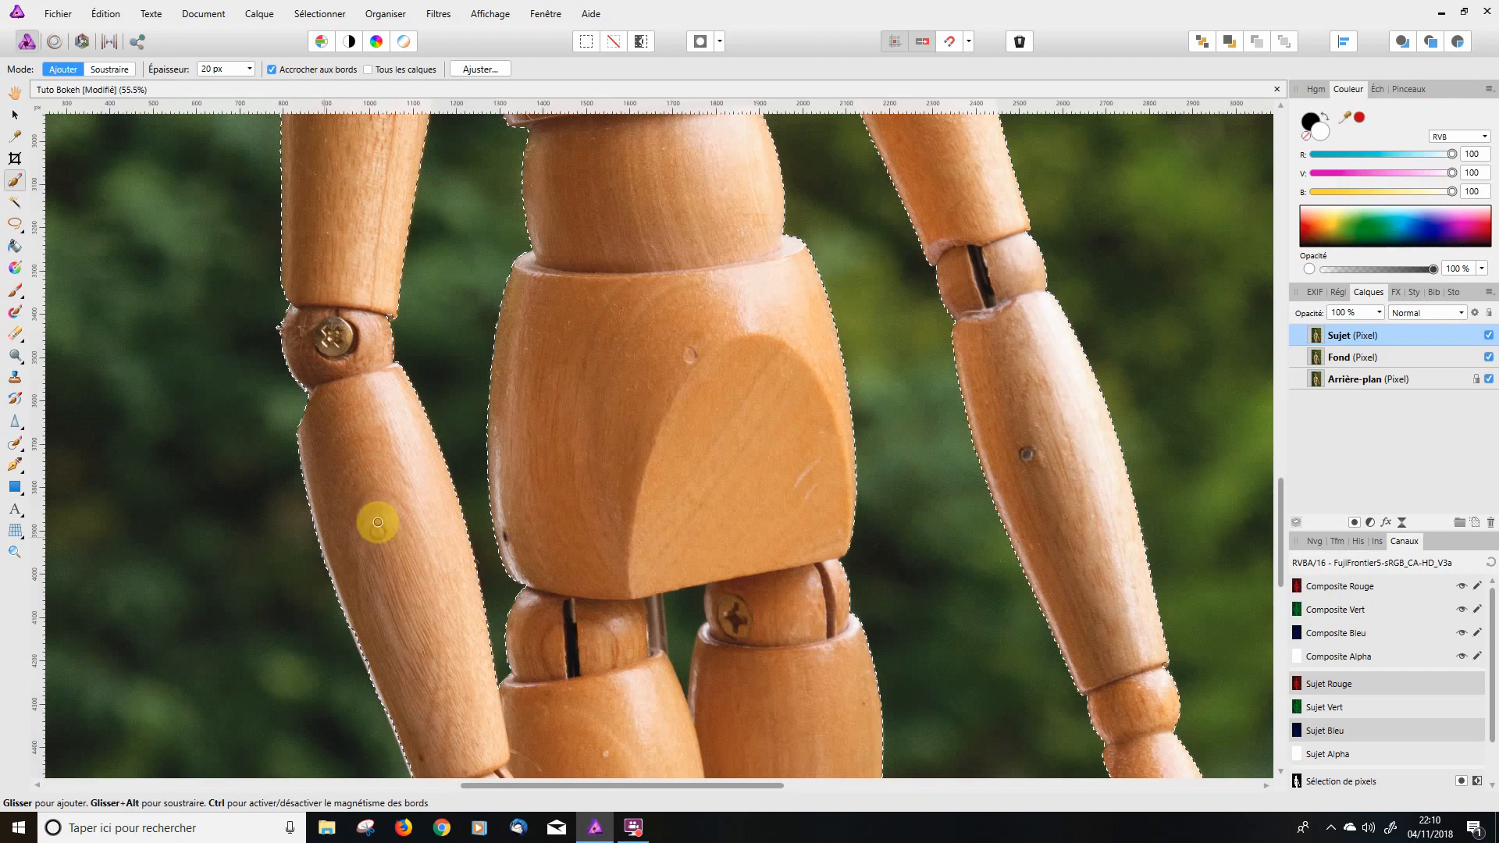
scroll(383, 547, down, 1)
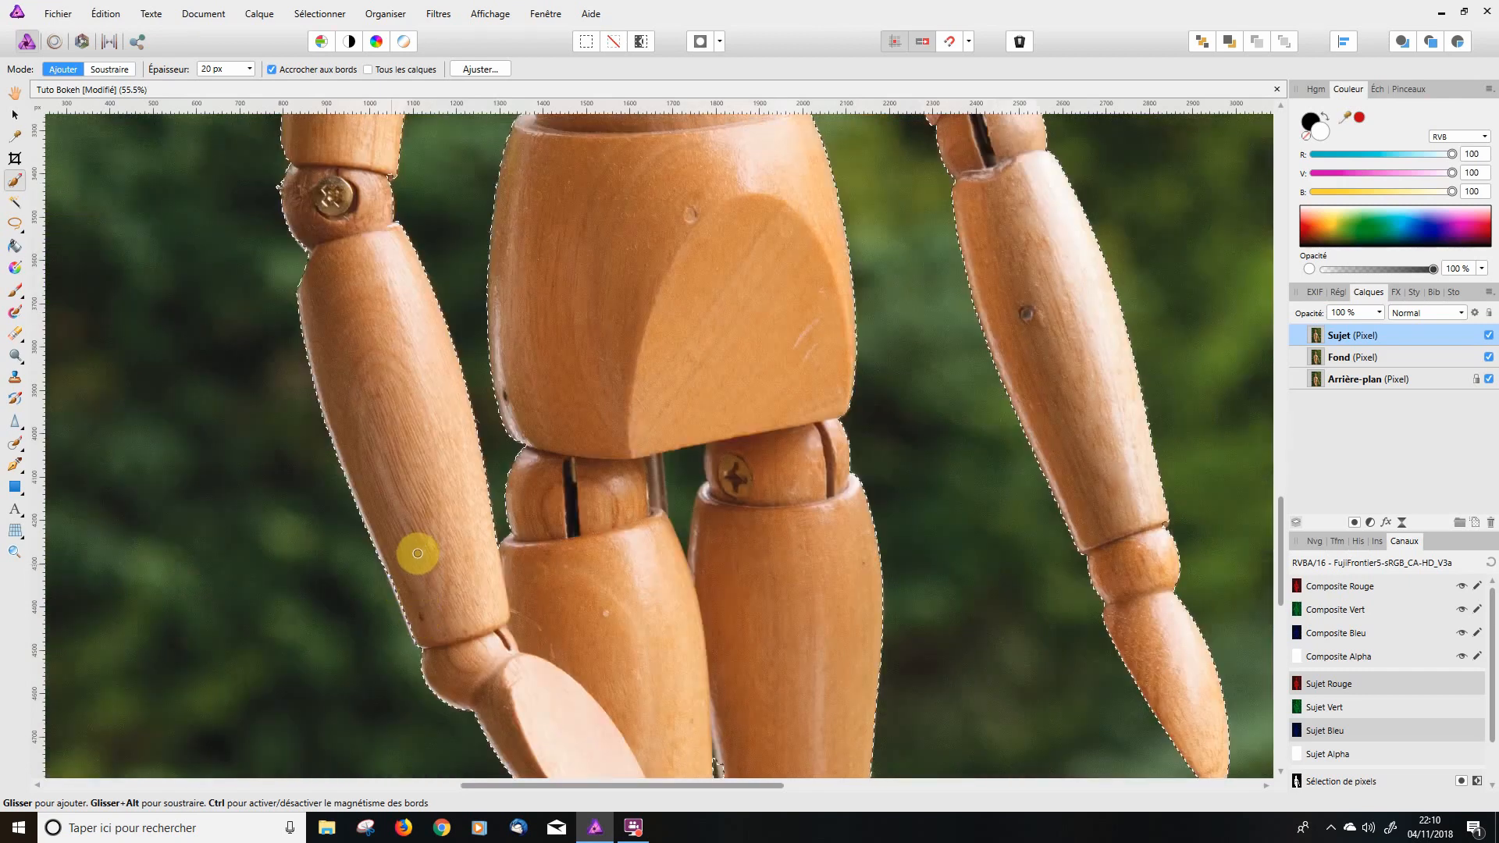
click(479, 69)
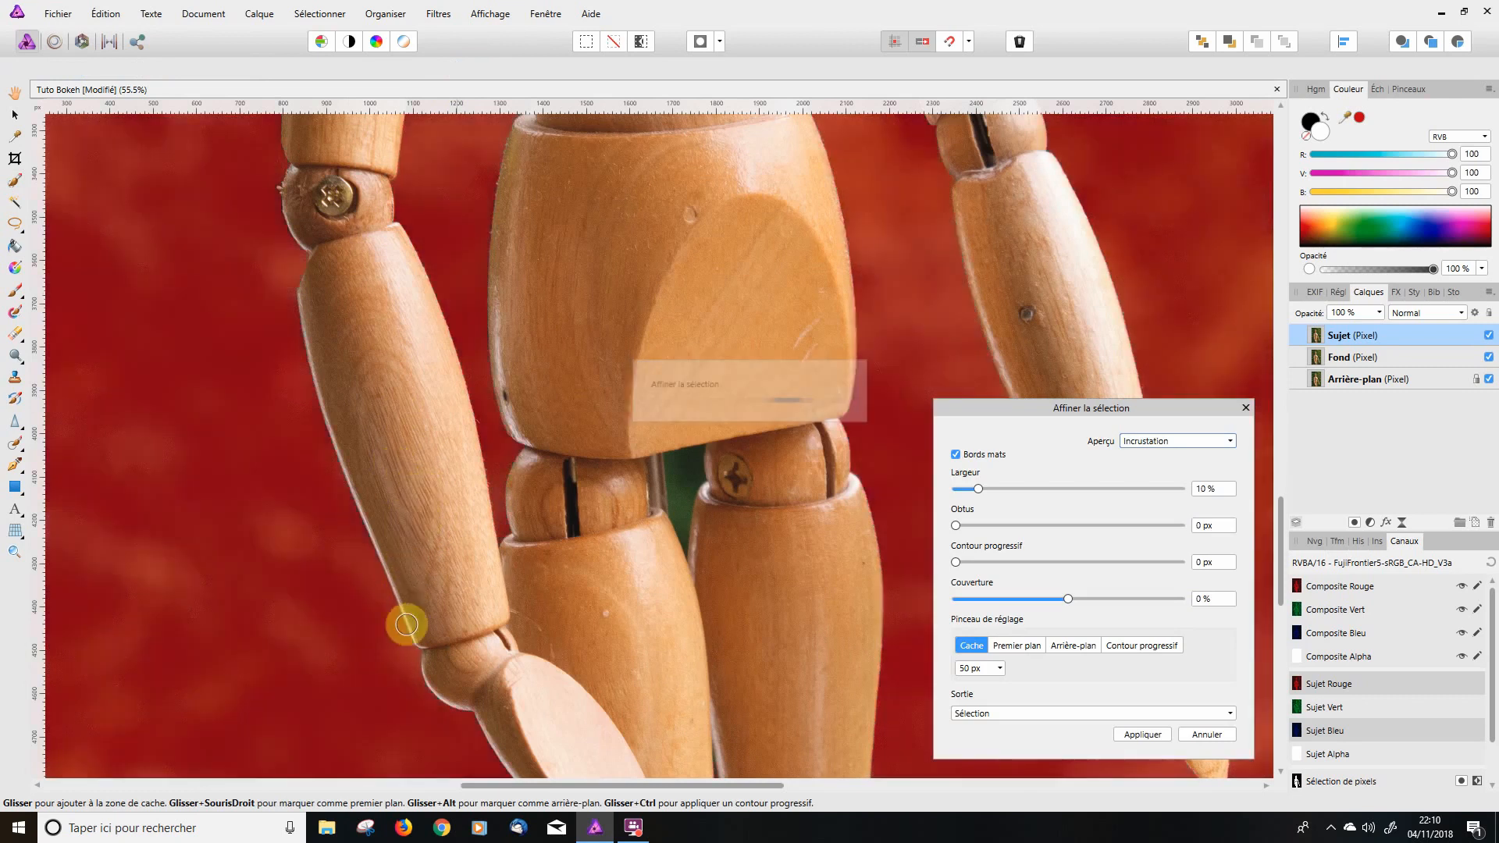
mouse_move(420, 644)
mouse_down()
mouse_move(341, 469)
mouse_move(298, 268)
mouse_up()
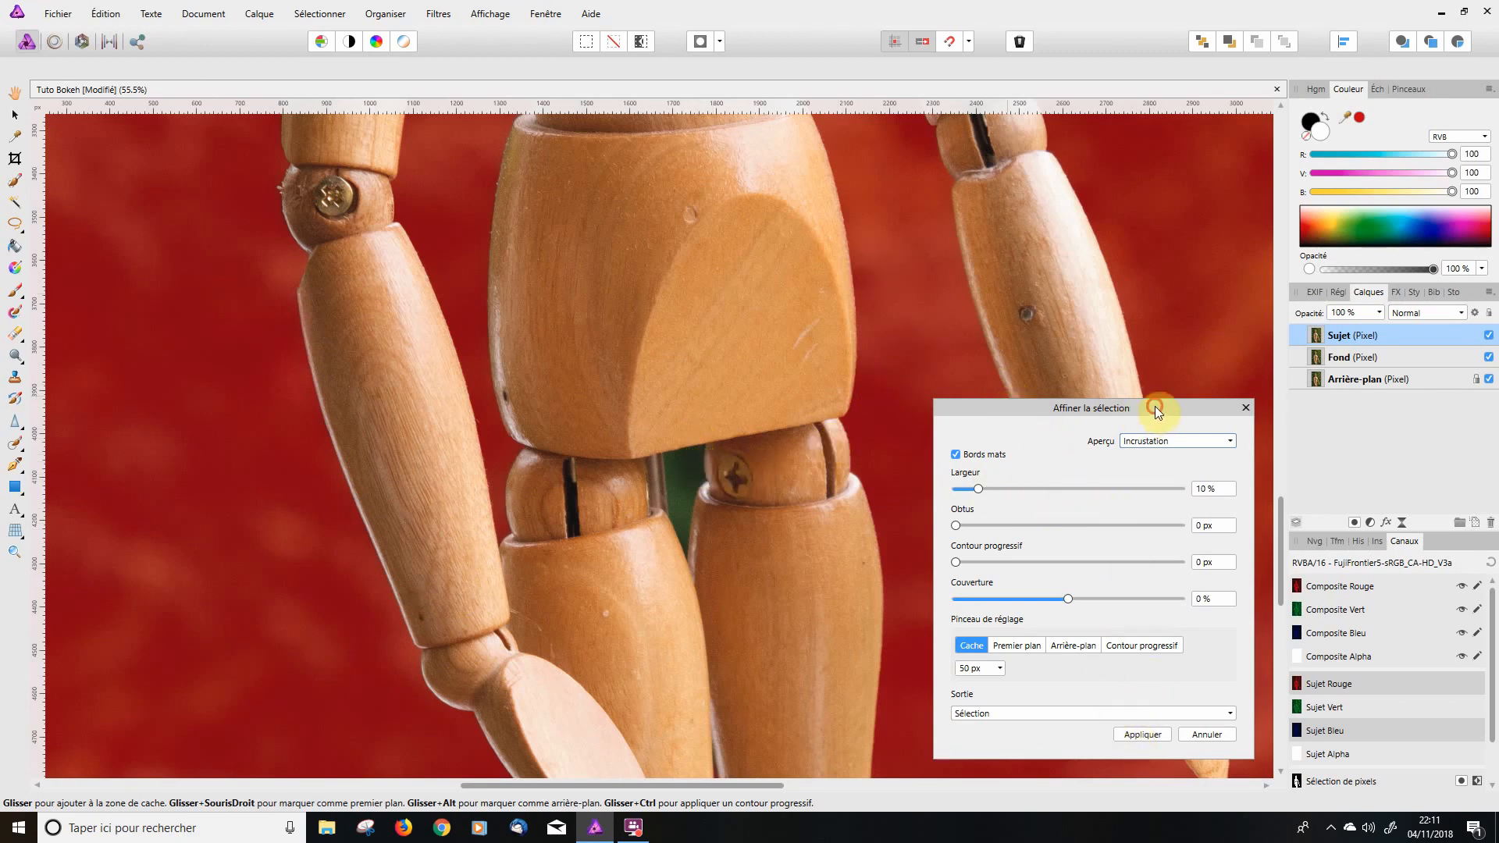
mouse_move(1155, 406)
mouse_down()
mouse_move(1121, 446)
mouse_move(764, 428)
mouse_up()
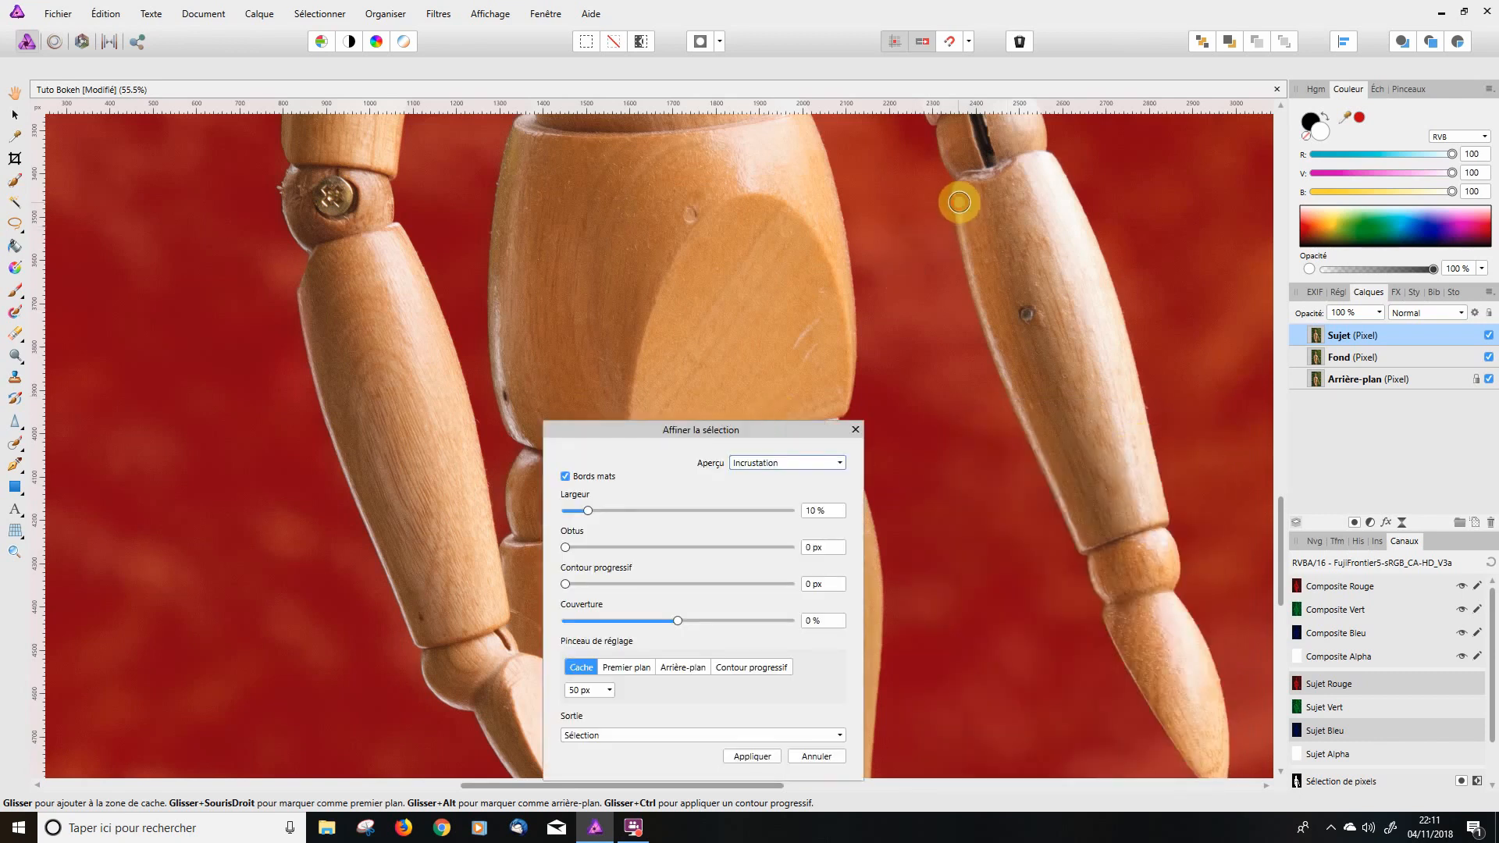
mouse_move(961, 202)
mouse_down()
mouse_move(984, 329)
mouse_move(1102, 572)
mouse_up()
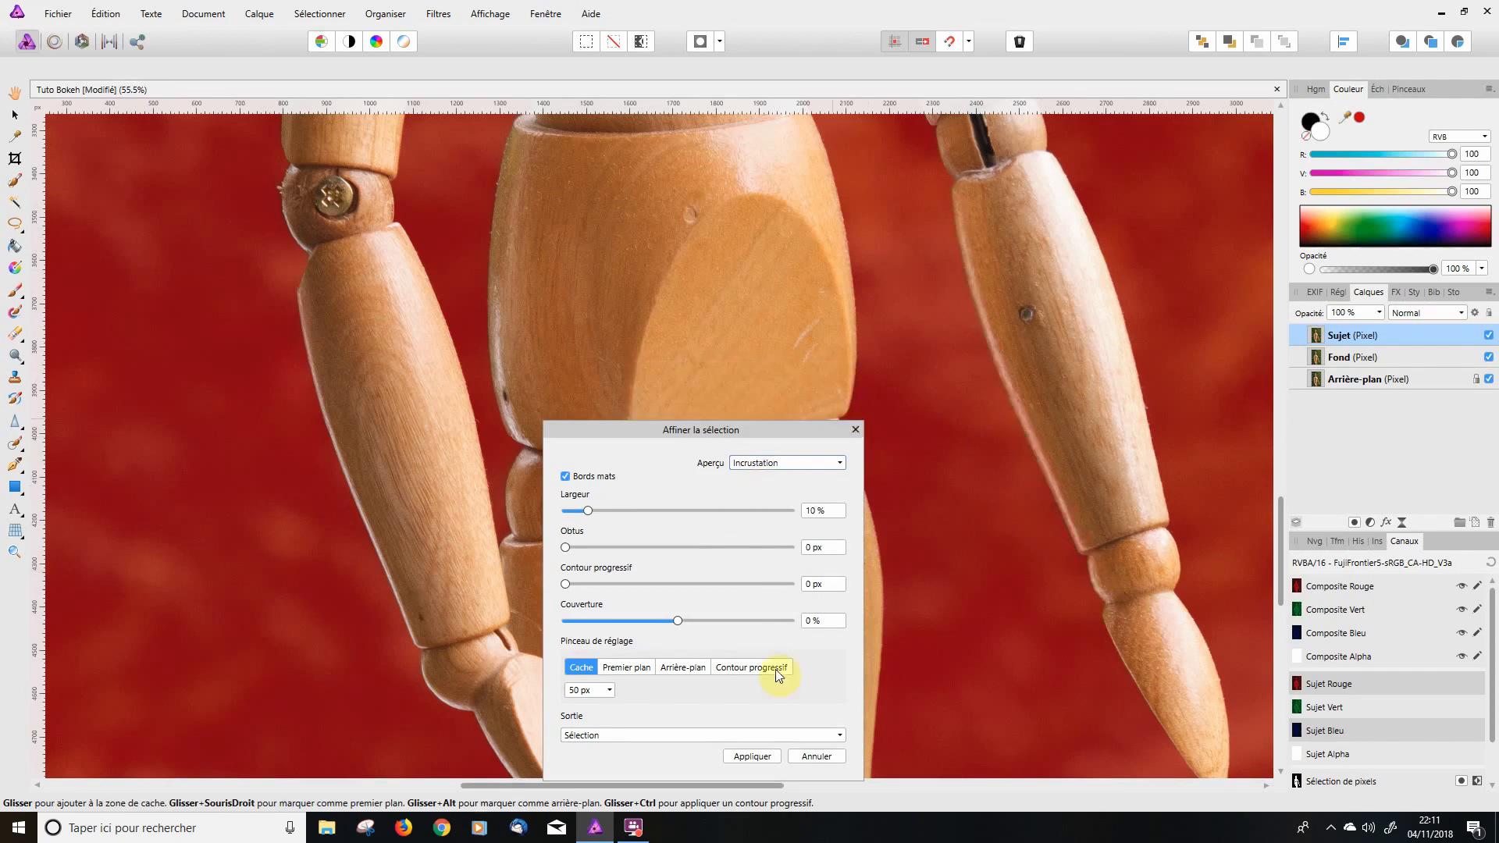
click(749, 755)
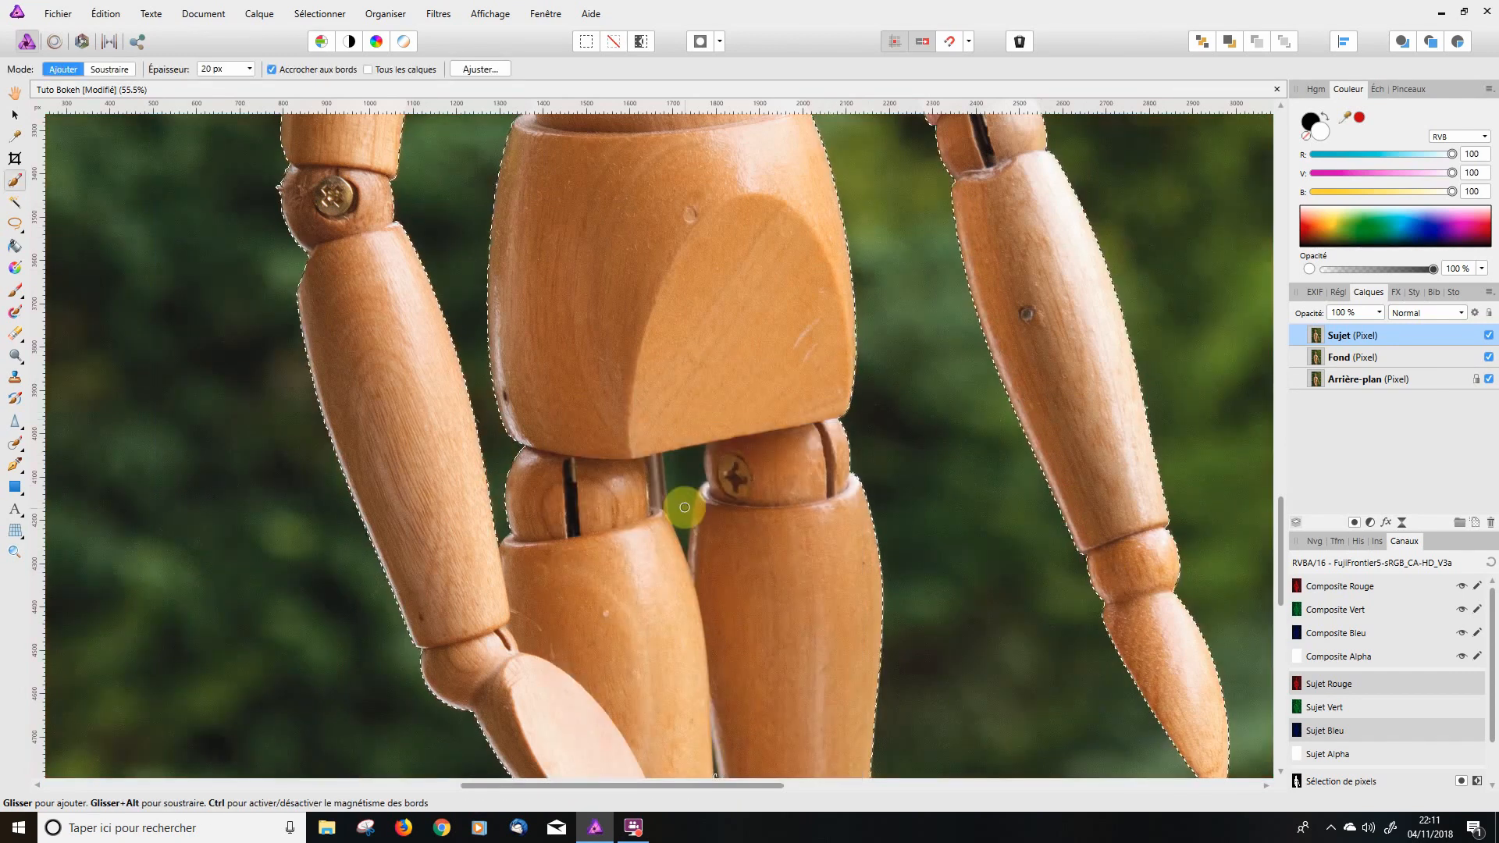
Subtract the background gap between the two thighs, just below the pelvis, from the selection.
click(109, 69)
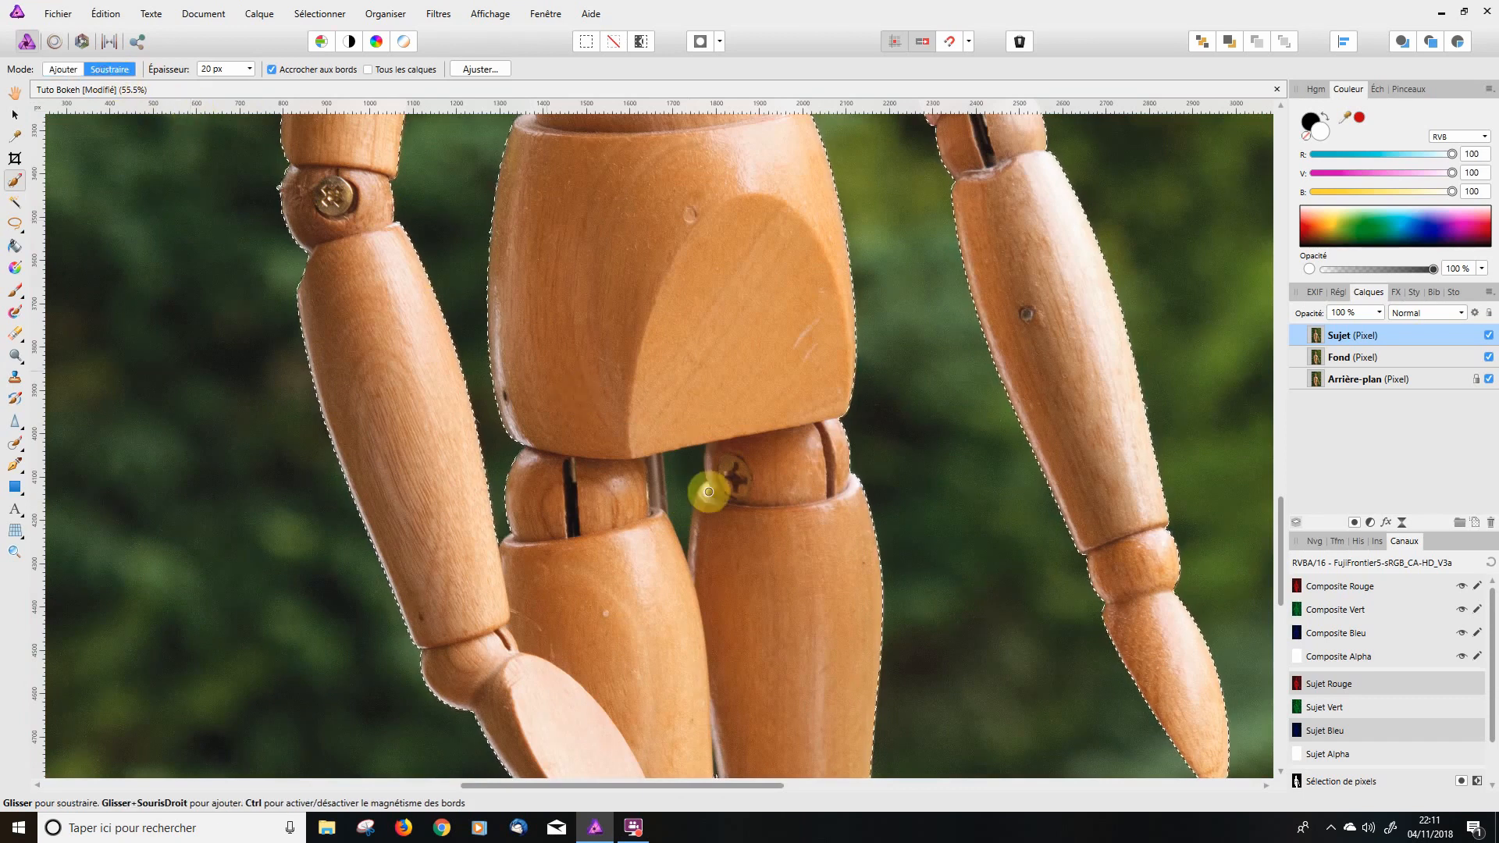
drag(688, 475, 688, 467)
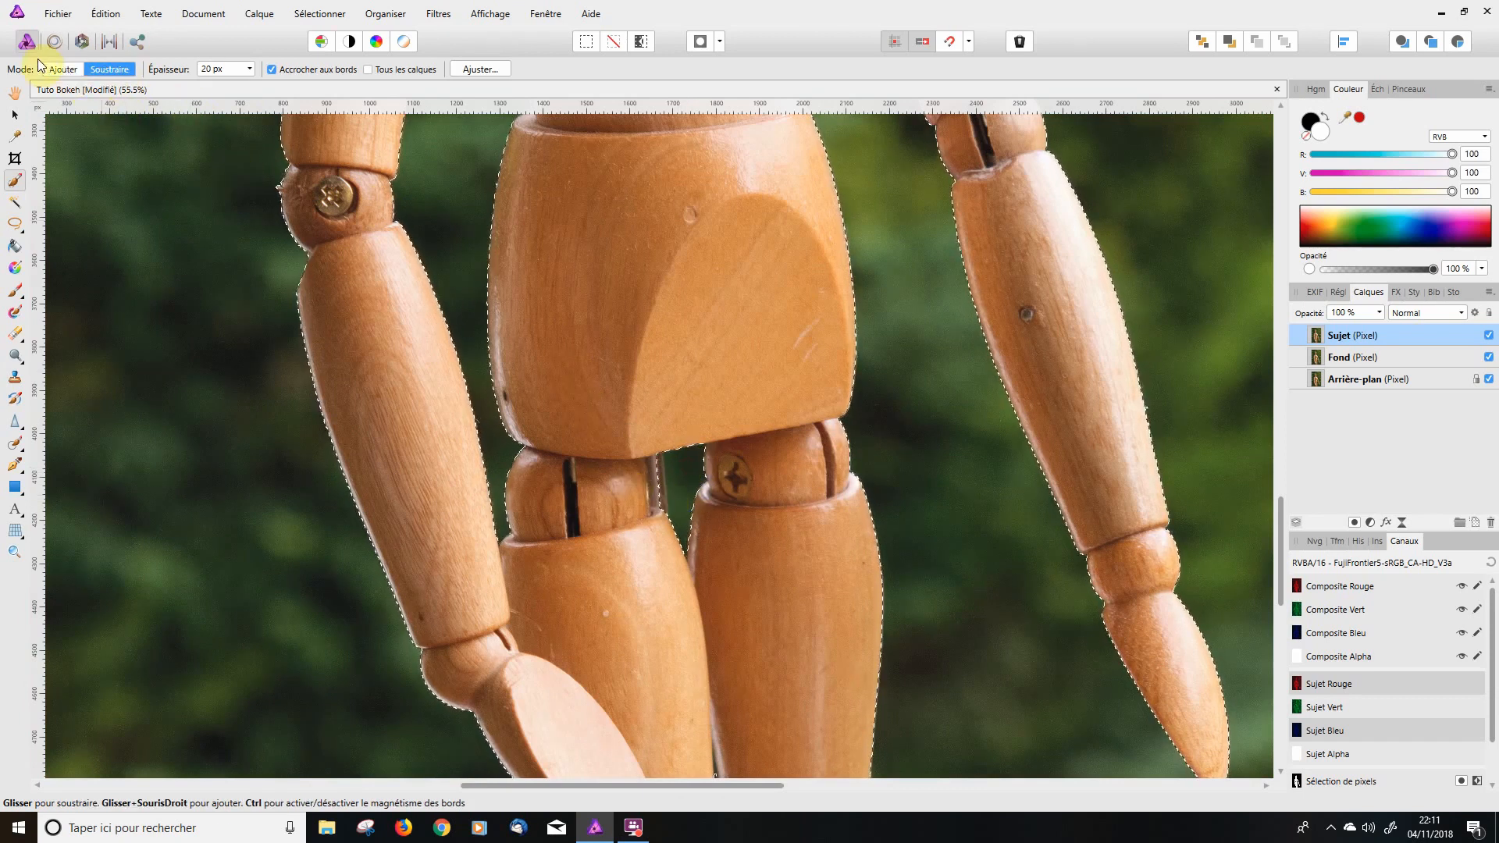
Return the selection brush to adding mode and check the selection outline around the whole mannequin.
click(61, 69)
mouse_move(616, 473)
mouse_down()
mouse_move(658, 504)
mouse_move(629, 401)
mouse_up()
scroll(630, 401, down, 5)
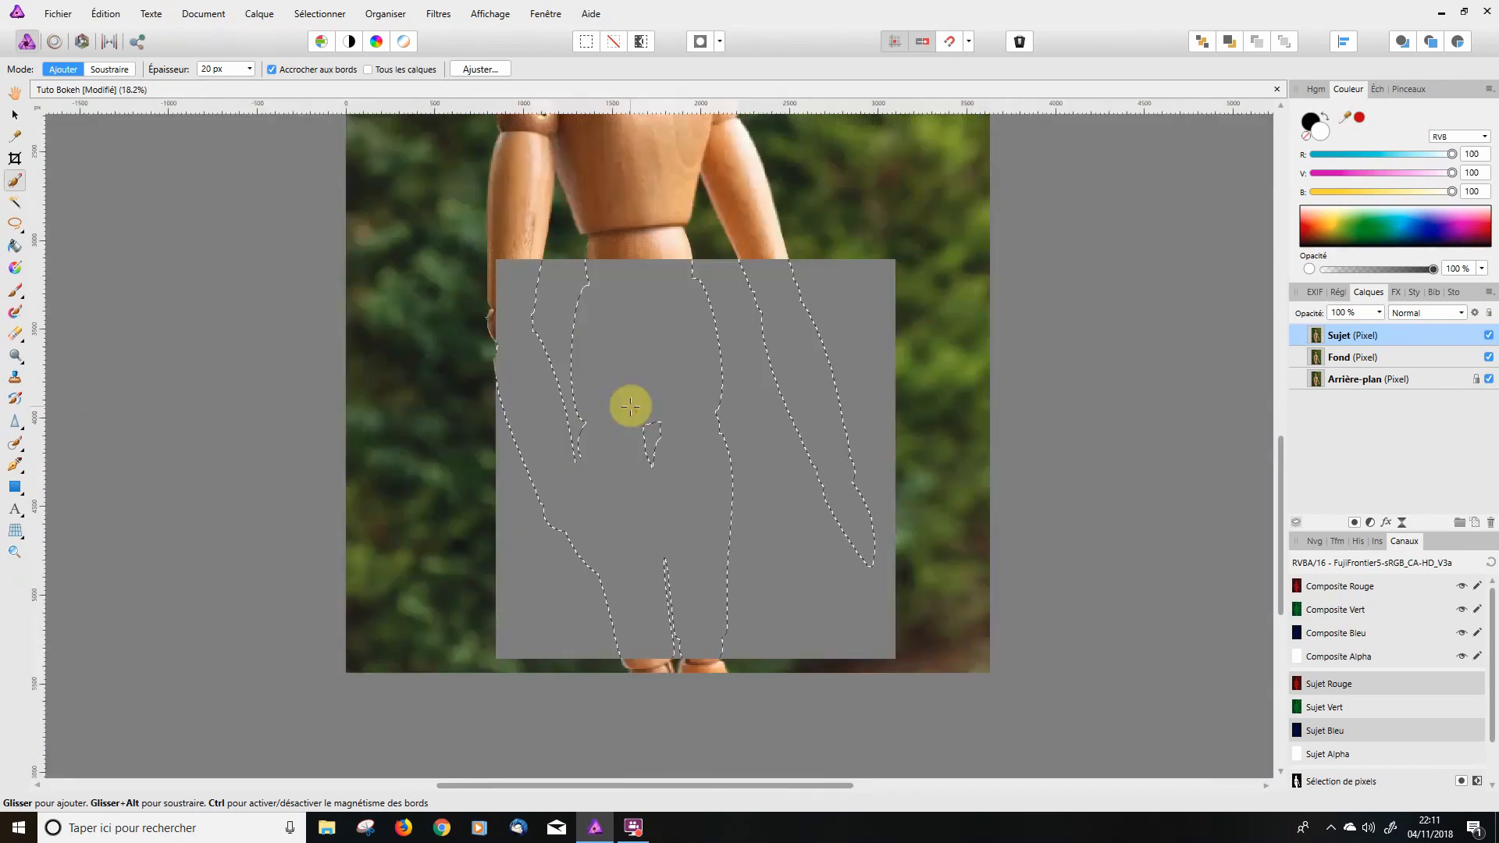
scroll(623, 352, down, 2)
scroll(619, 218, up, 1)
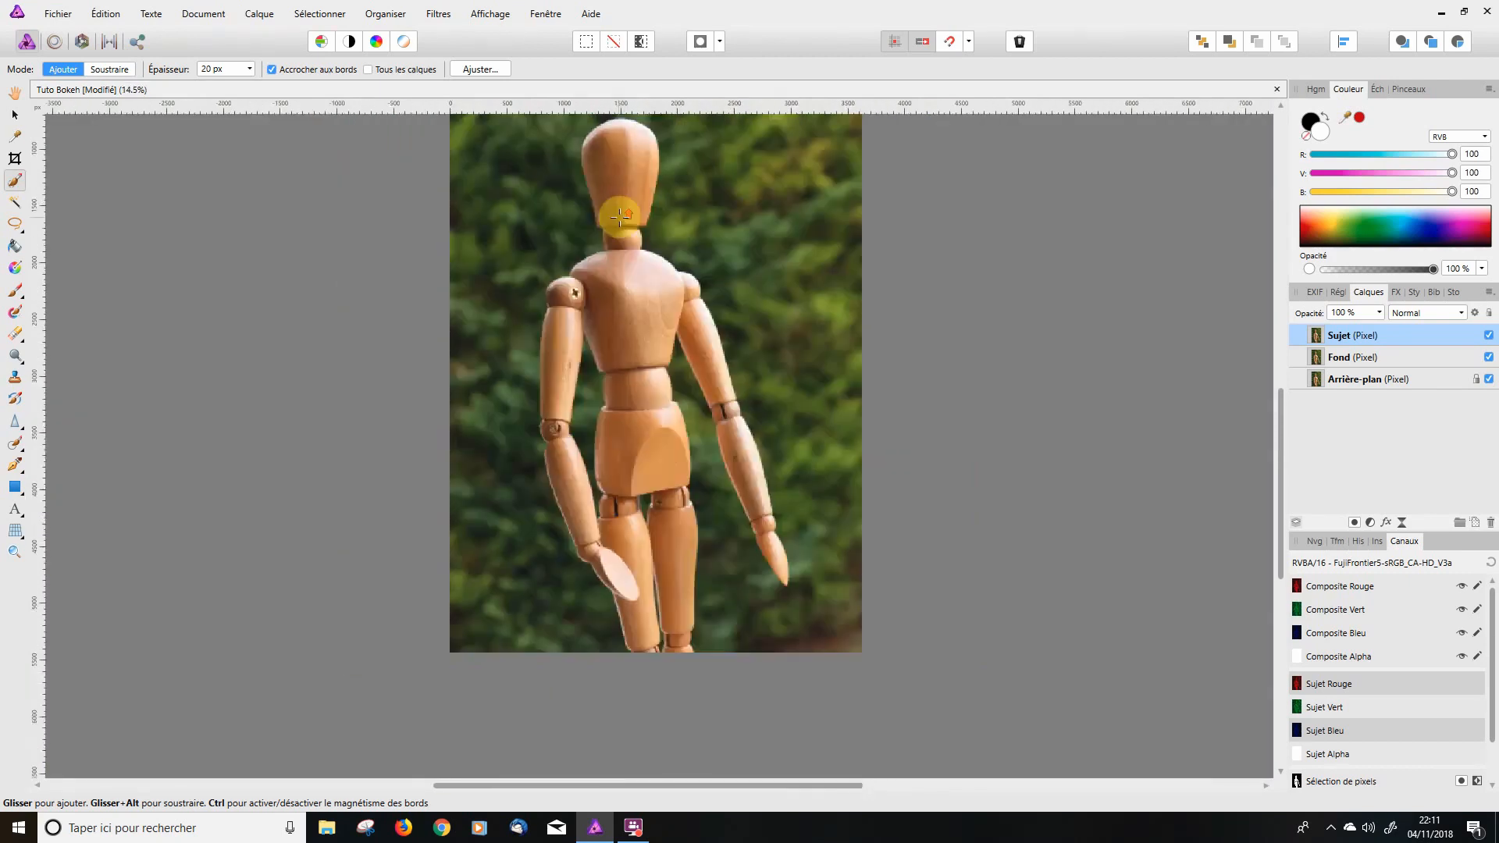
scroll(612, 211, down, 2)
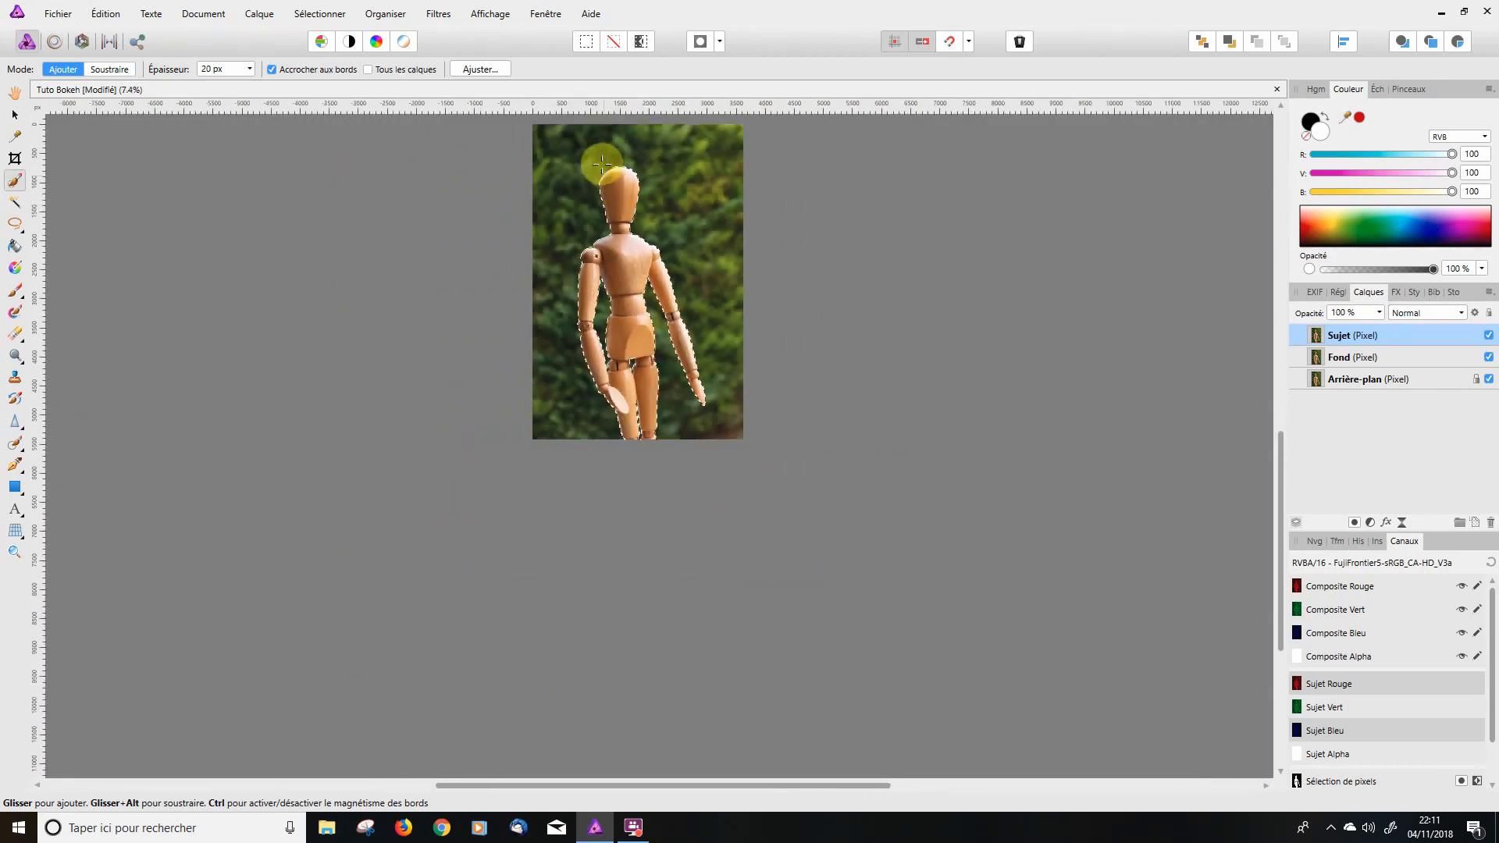
scroll(601, 162, up, 1)
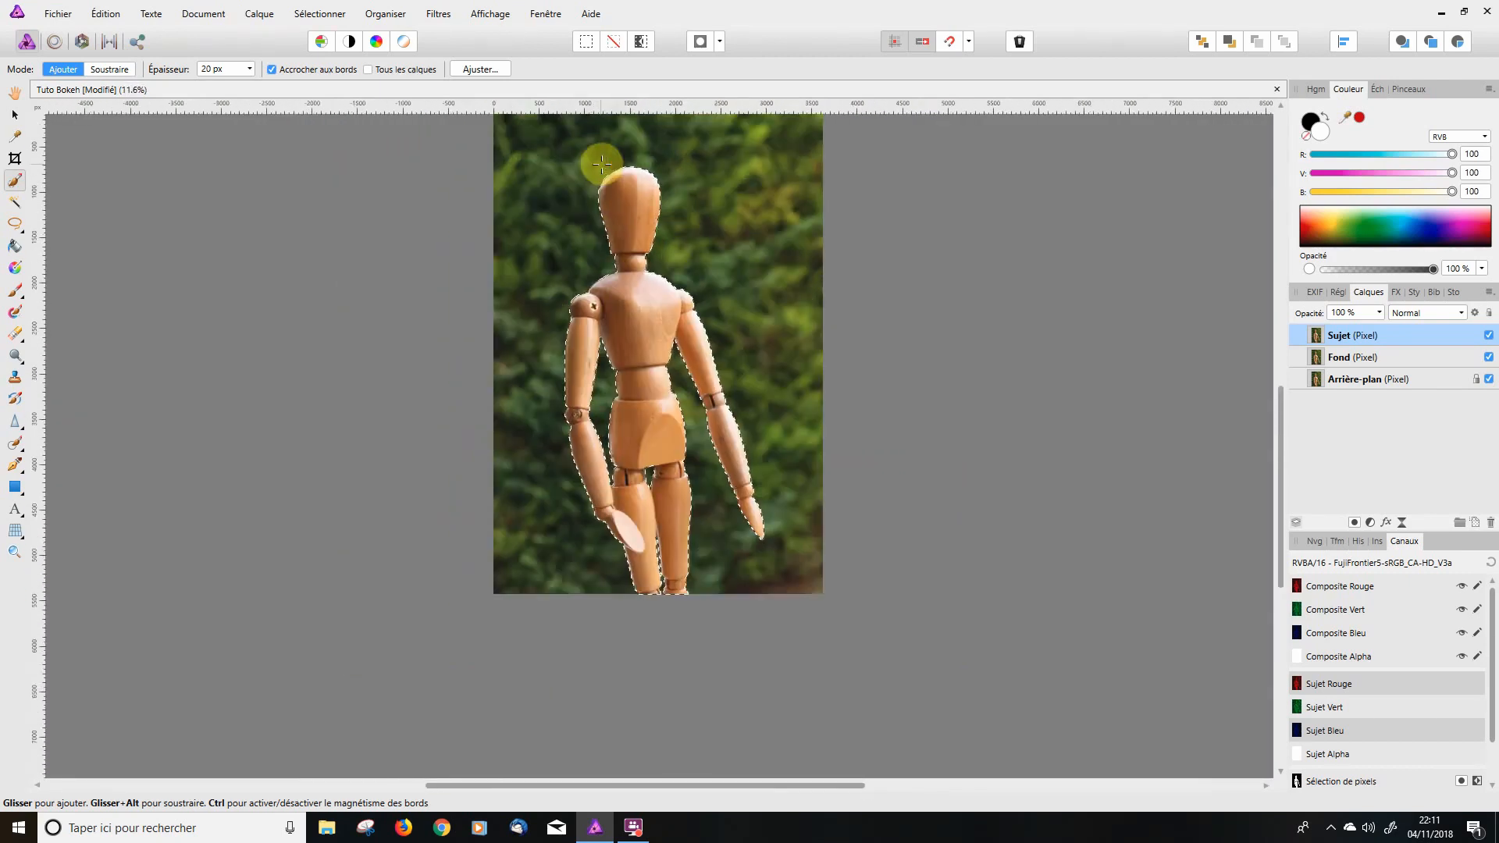
Save the current pixel selection of the mannequin as a spare channel.
right_click(1325, 783)
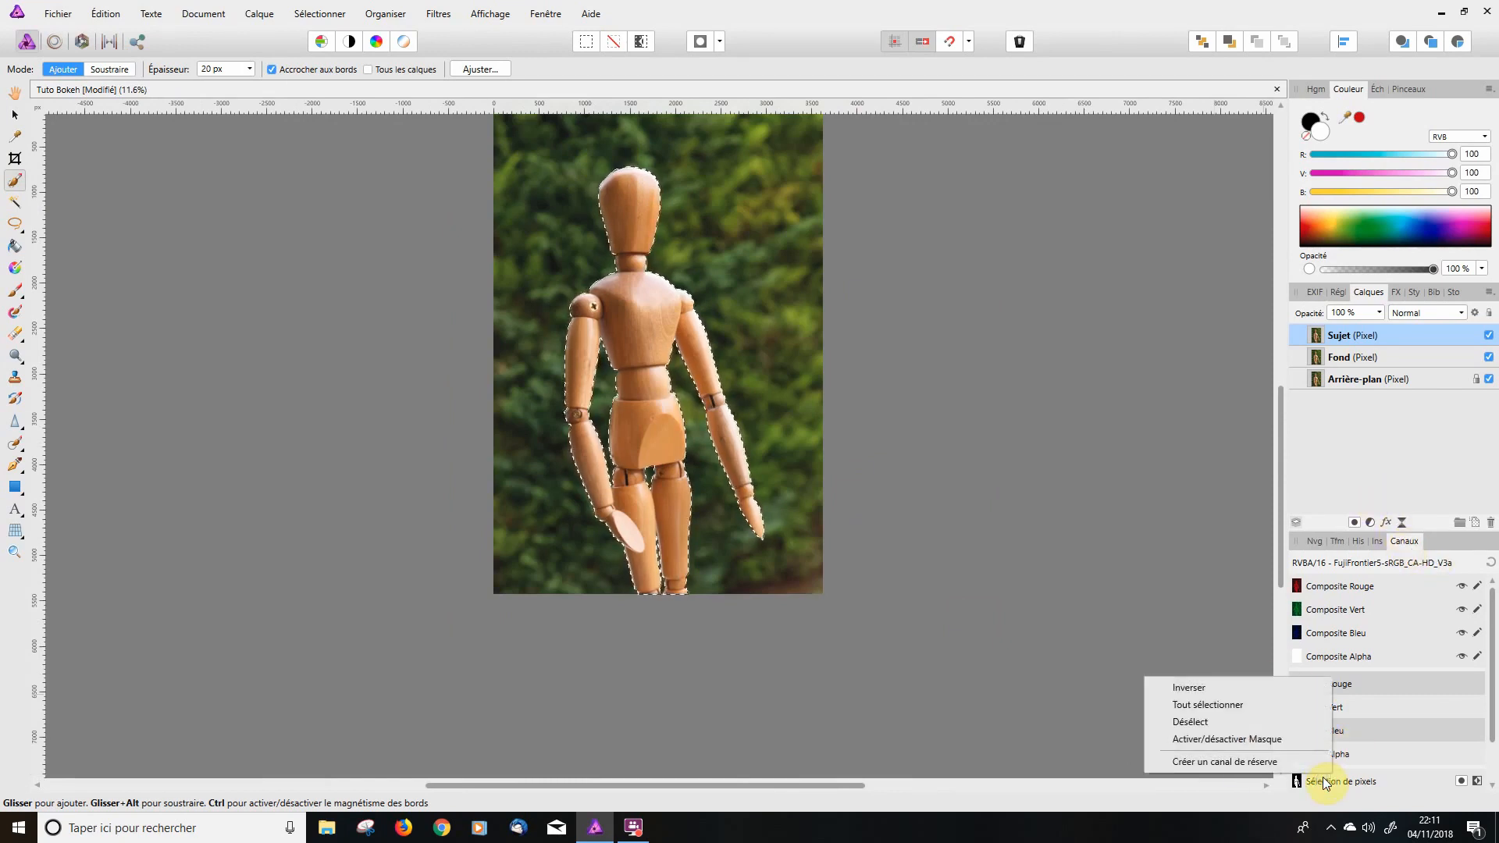
click(1239, 762)
scroll(1255, 699, down, 3)
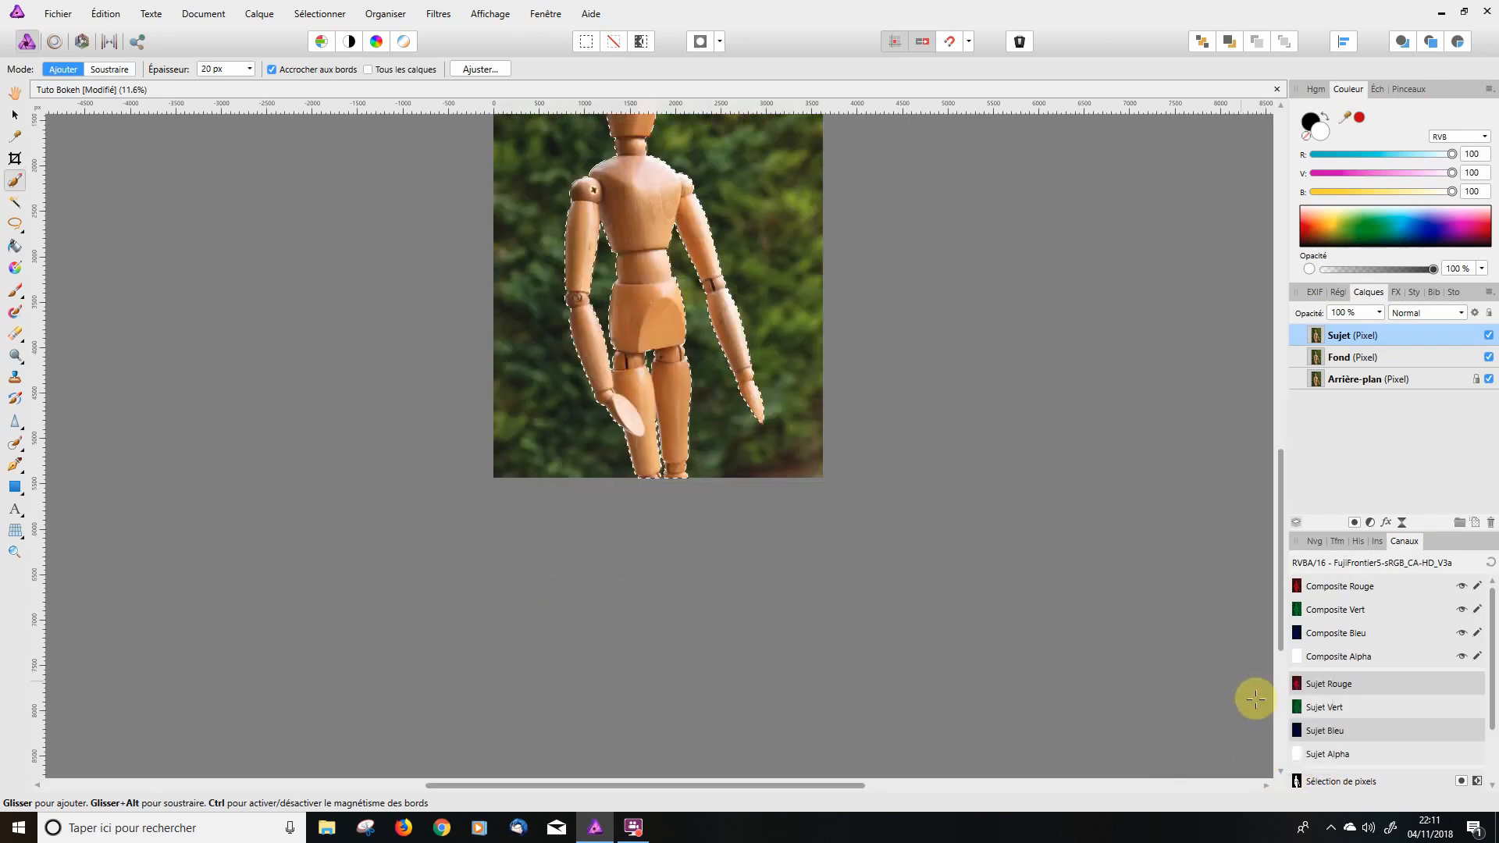
Delete the two older spare channels, modèle and Fond.
scroll(1390, 687, down, 1)
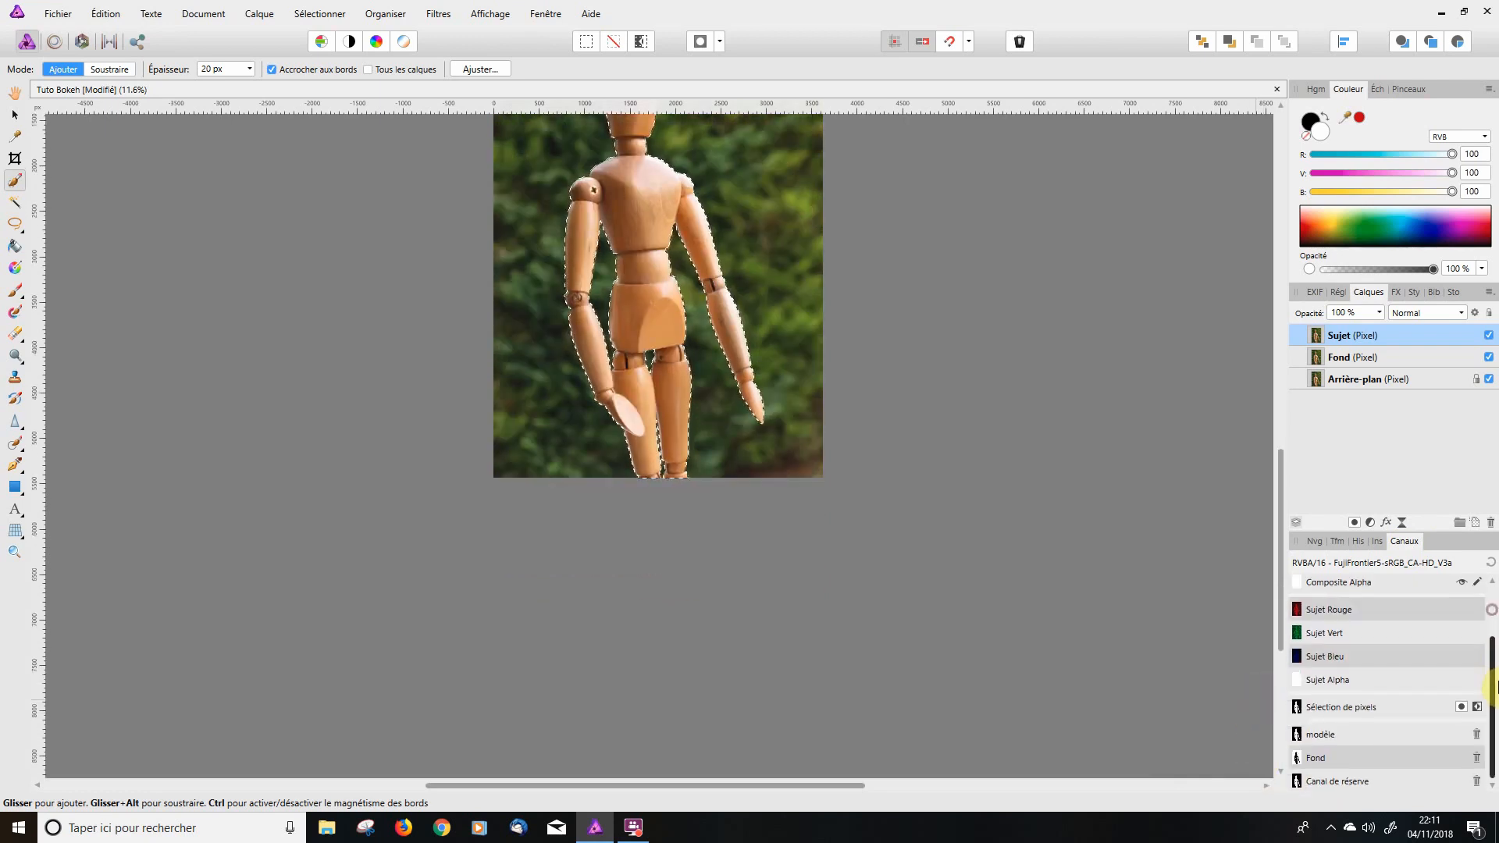
click(1476, 734)
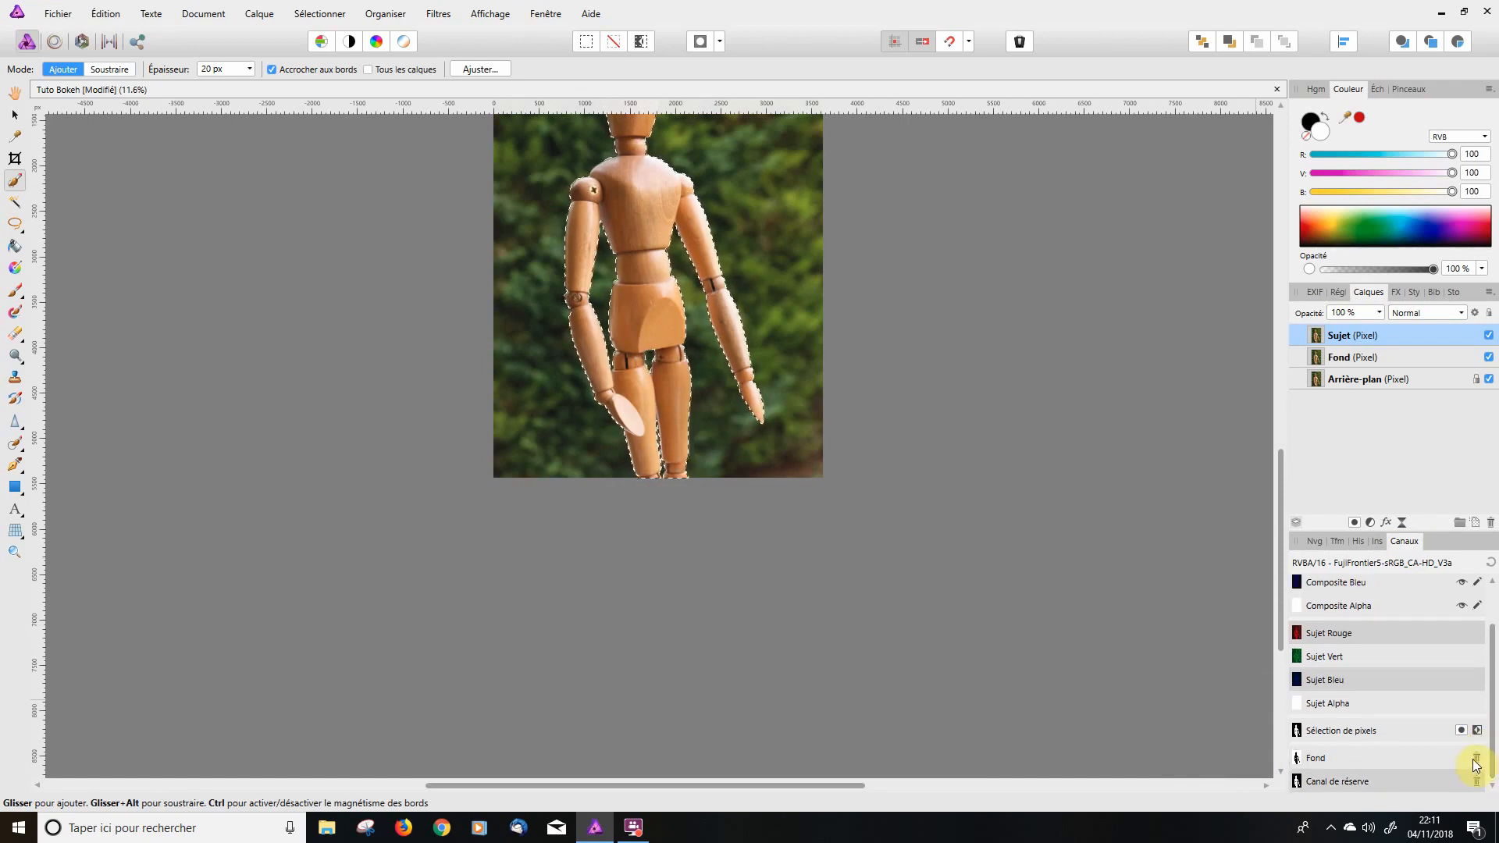
click(1476, 759)
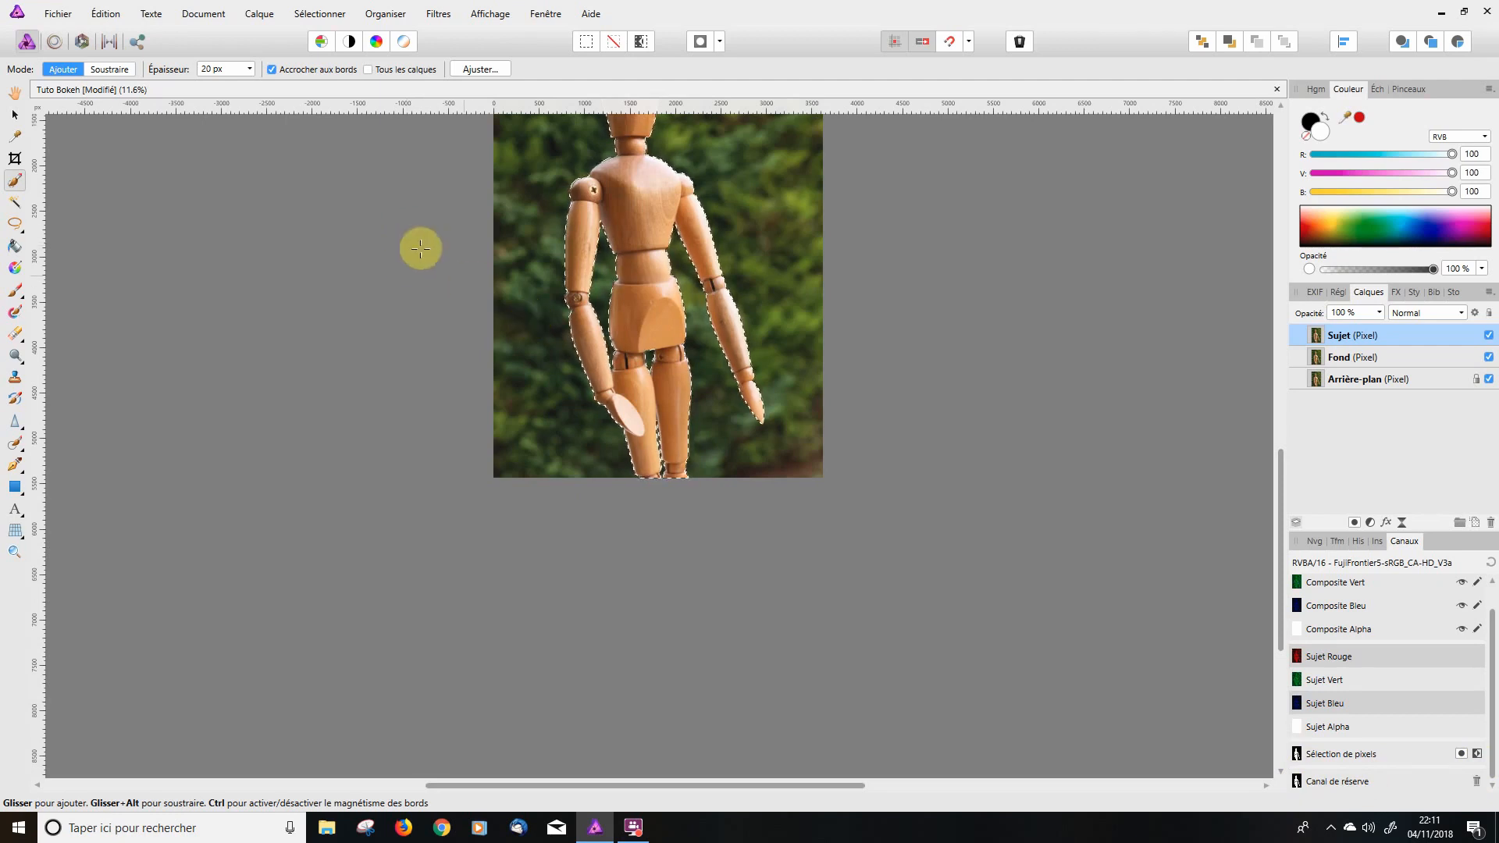
Rename the remaining spare channel as Sujet.
right_click(1314, 784)
click(1106, 598)
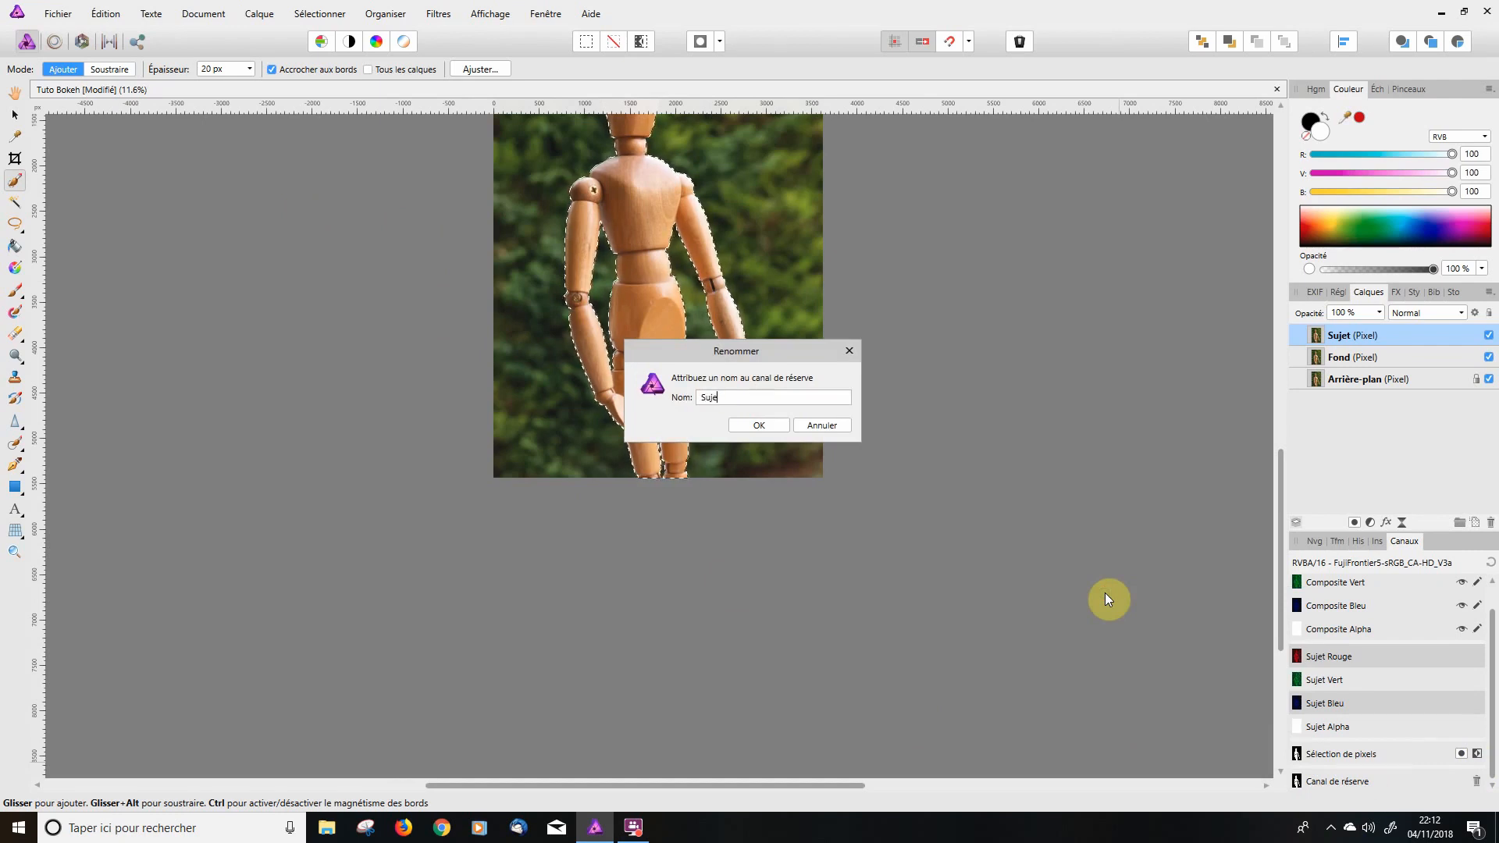
key(Return)
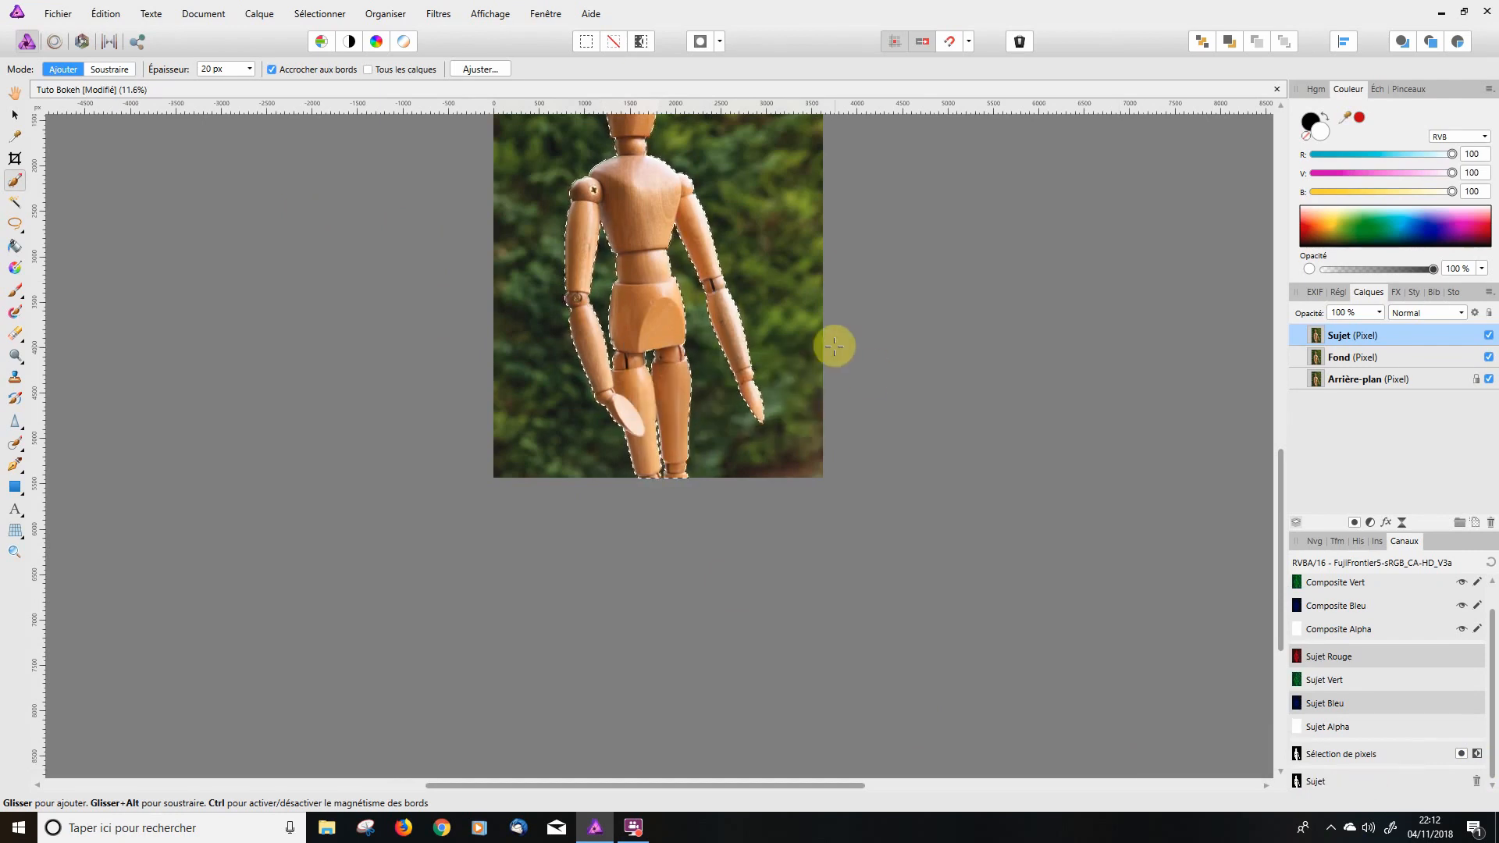
Invert the pixel selection so it covers the background, and save it as another spare channel.
scroll(786, 277, up, 1)
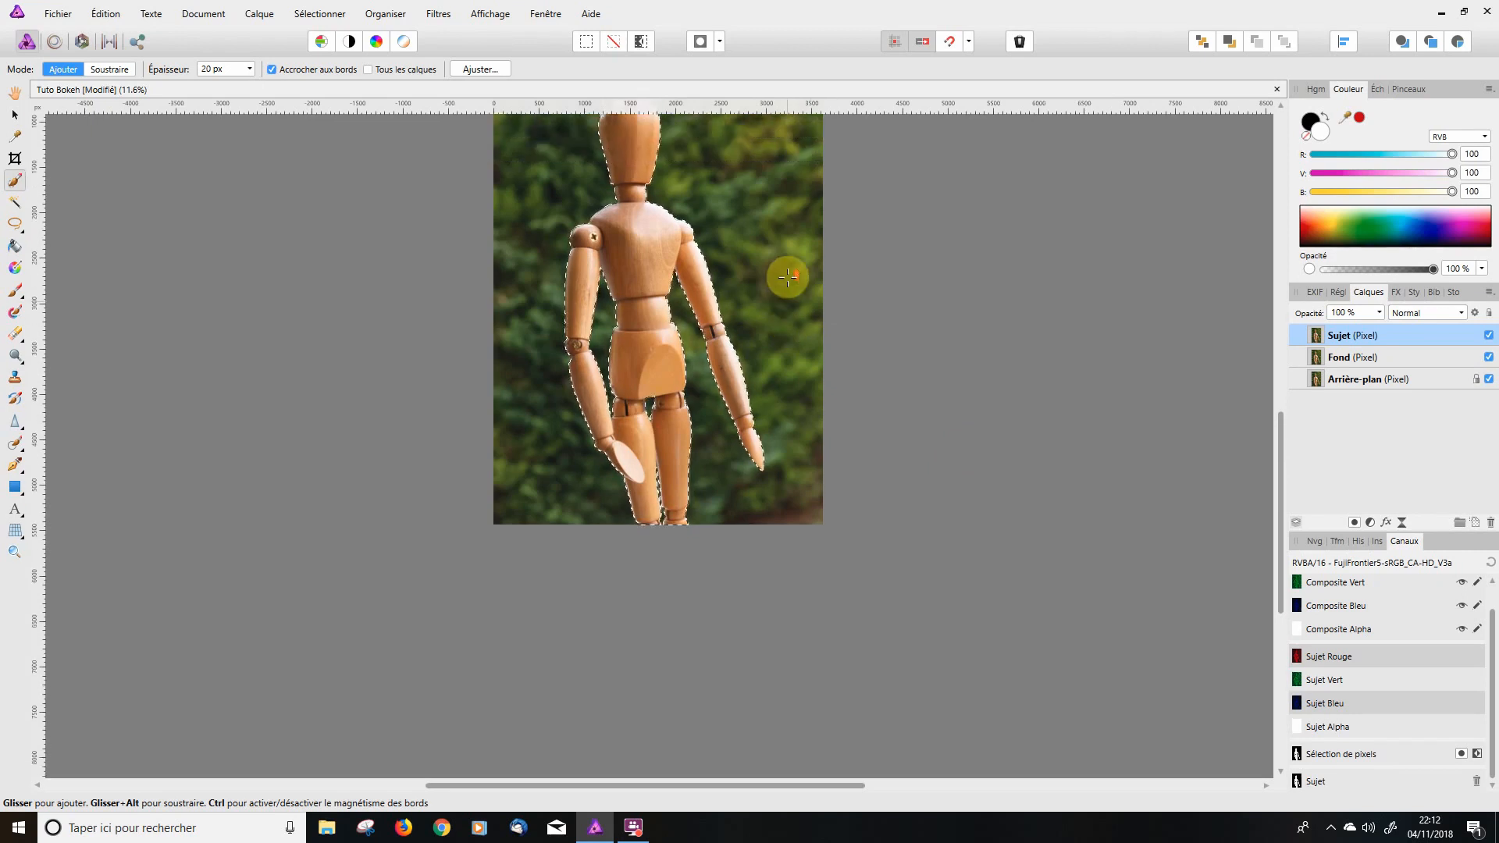
scroll(787, 276, up, 2)
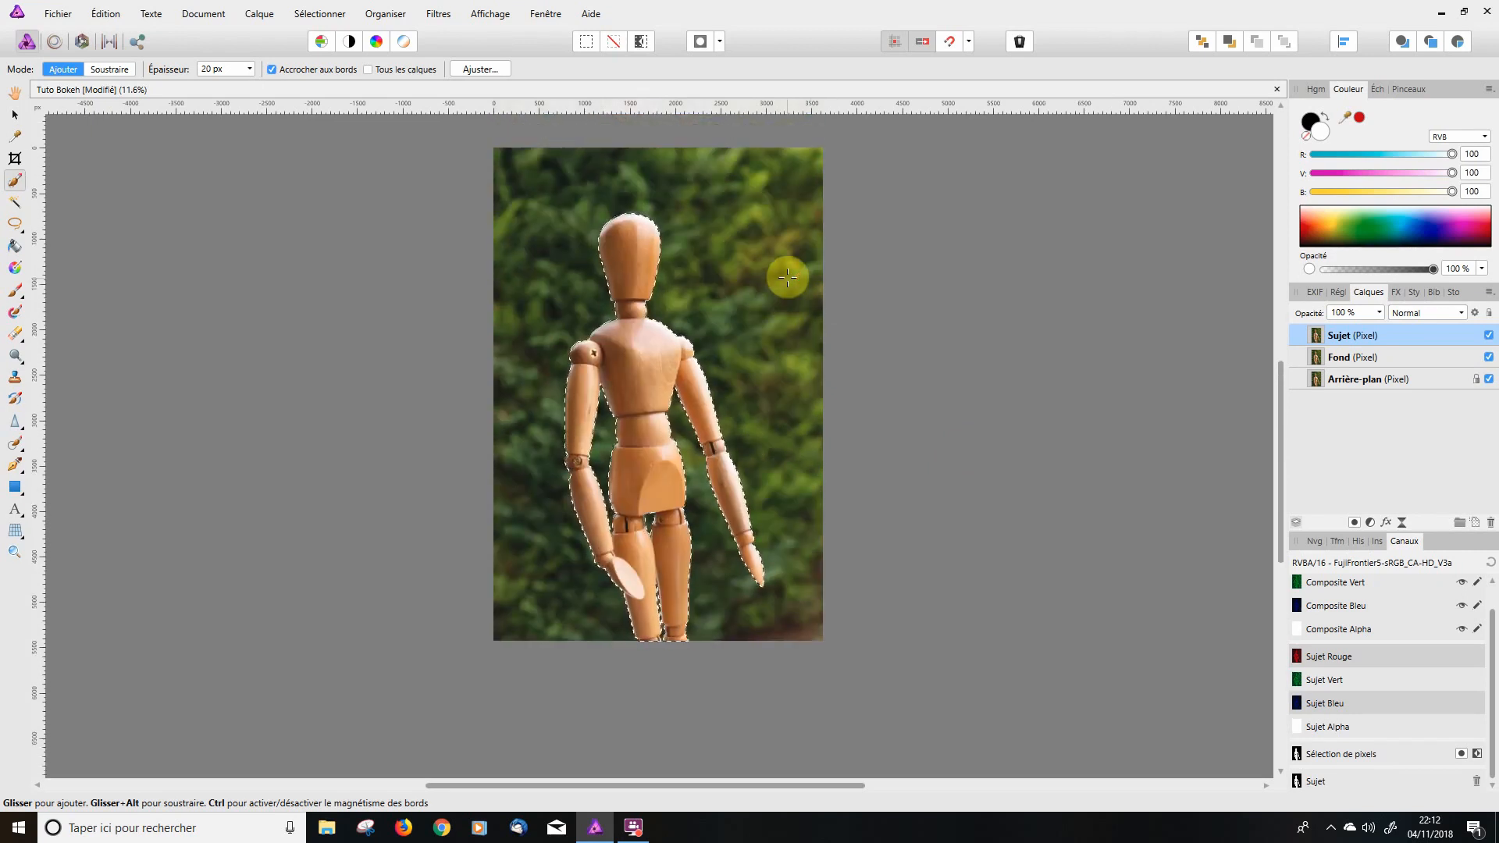
key(ctrl+shift+i)
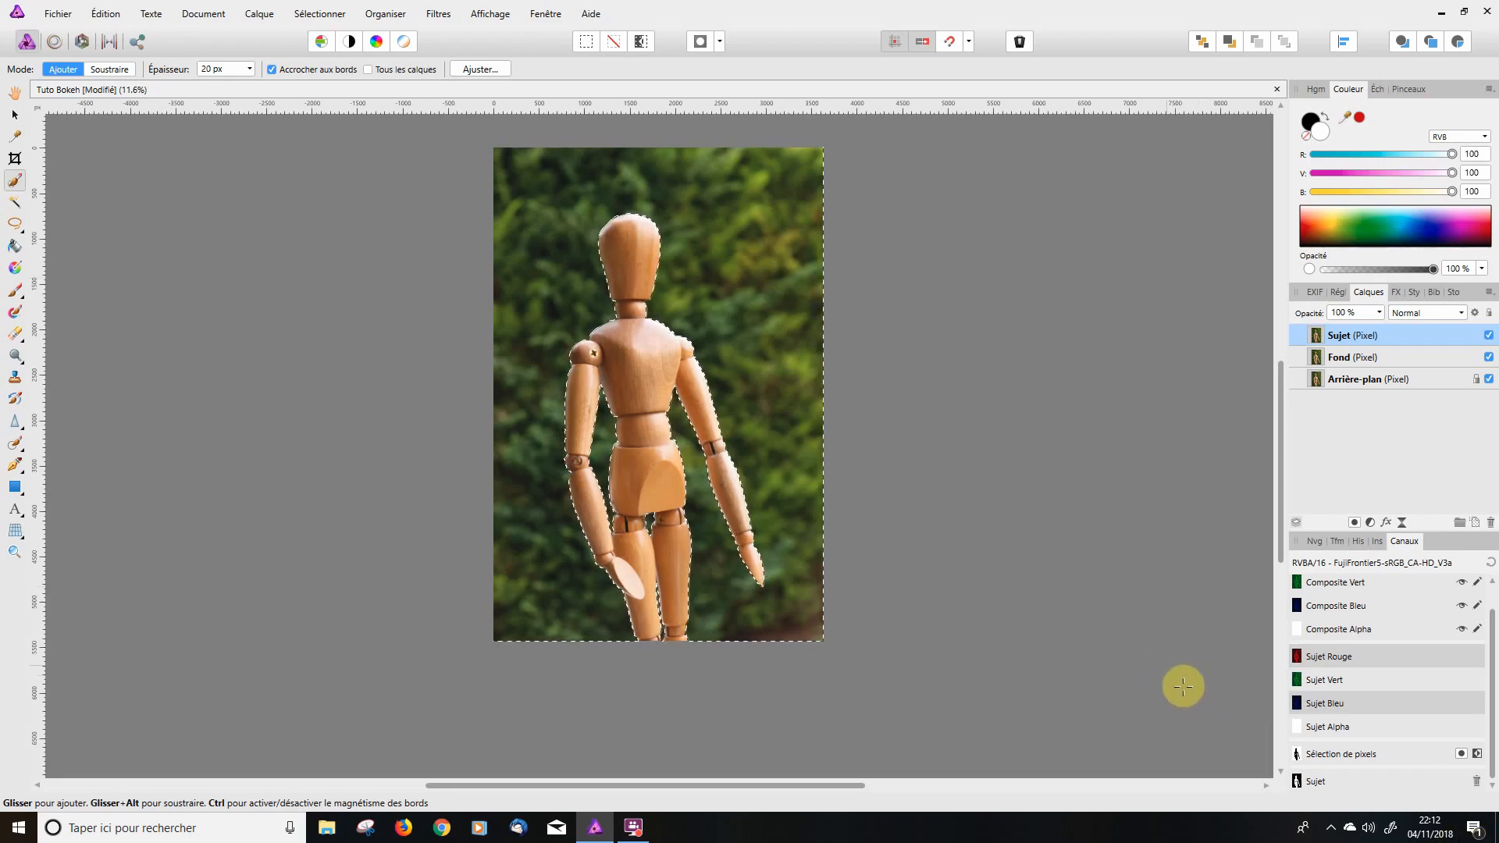
right_click(1355, 756)
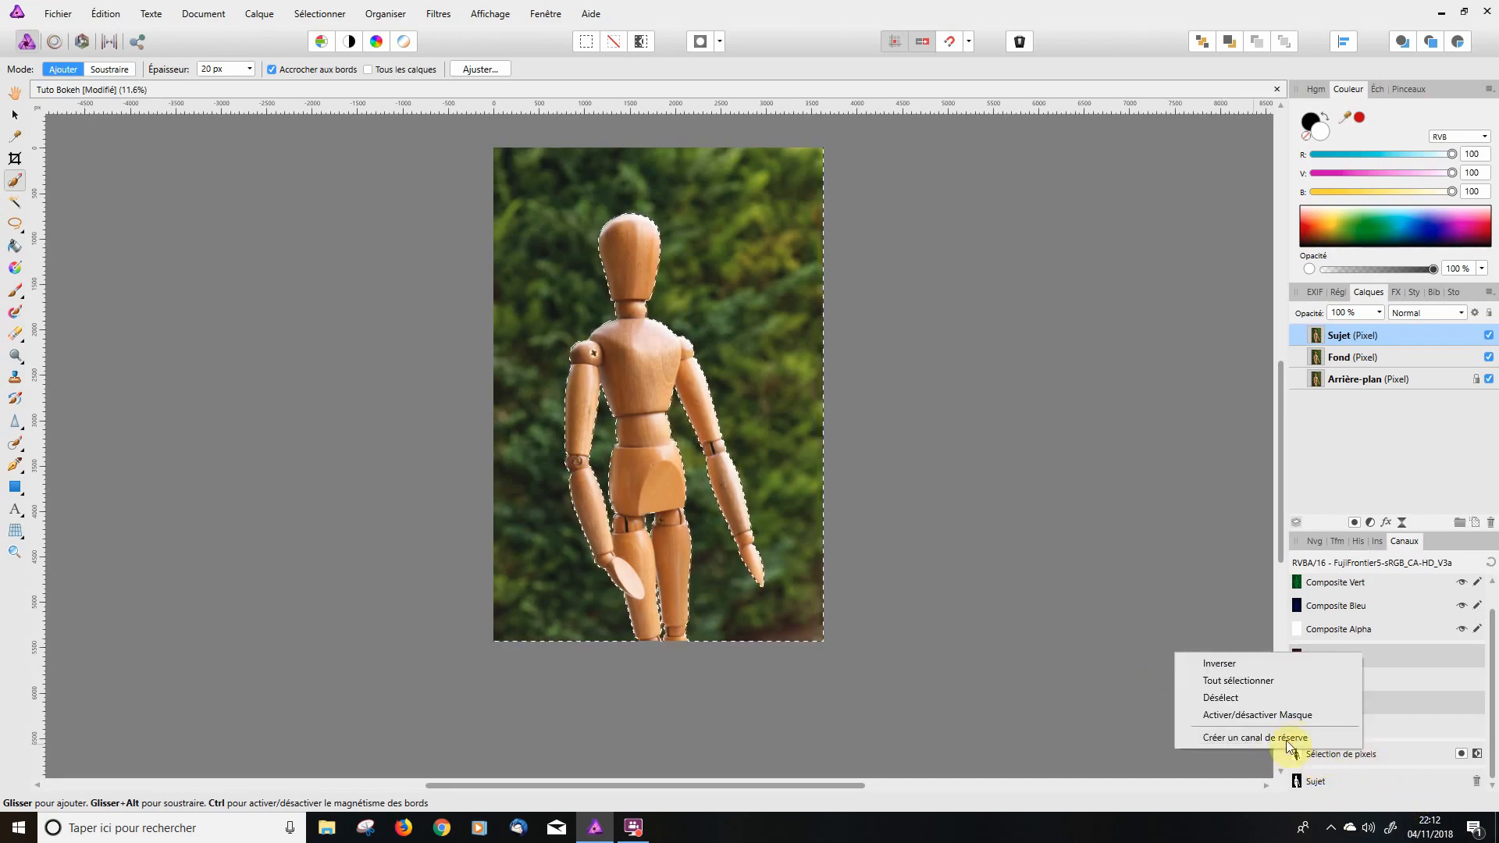
click(1253, 735)
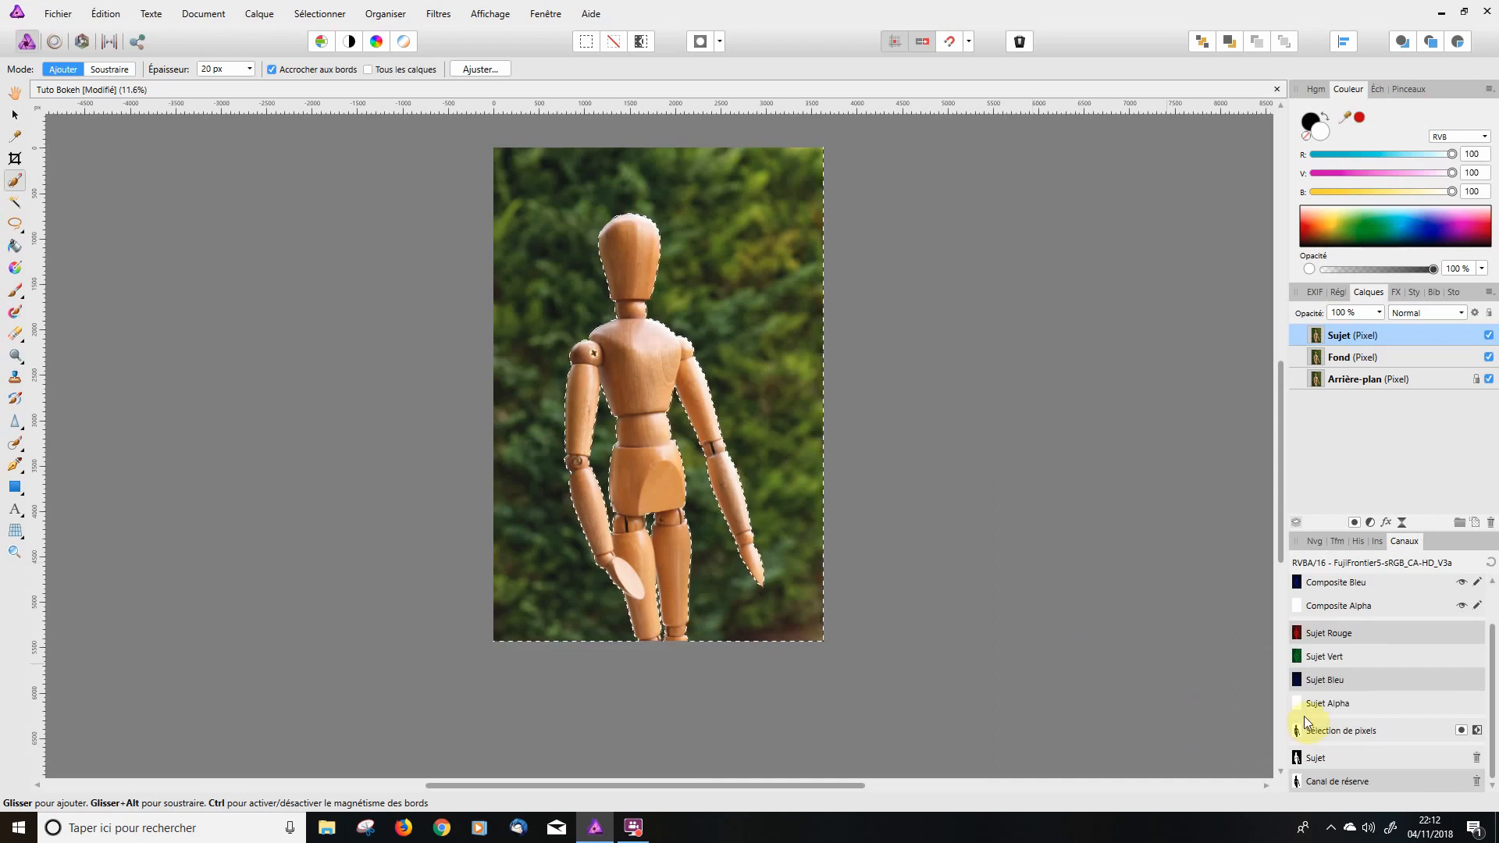
Rename the new background spare channel as Fond.
right_click(1324, 781)
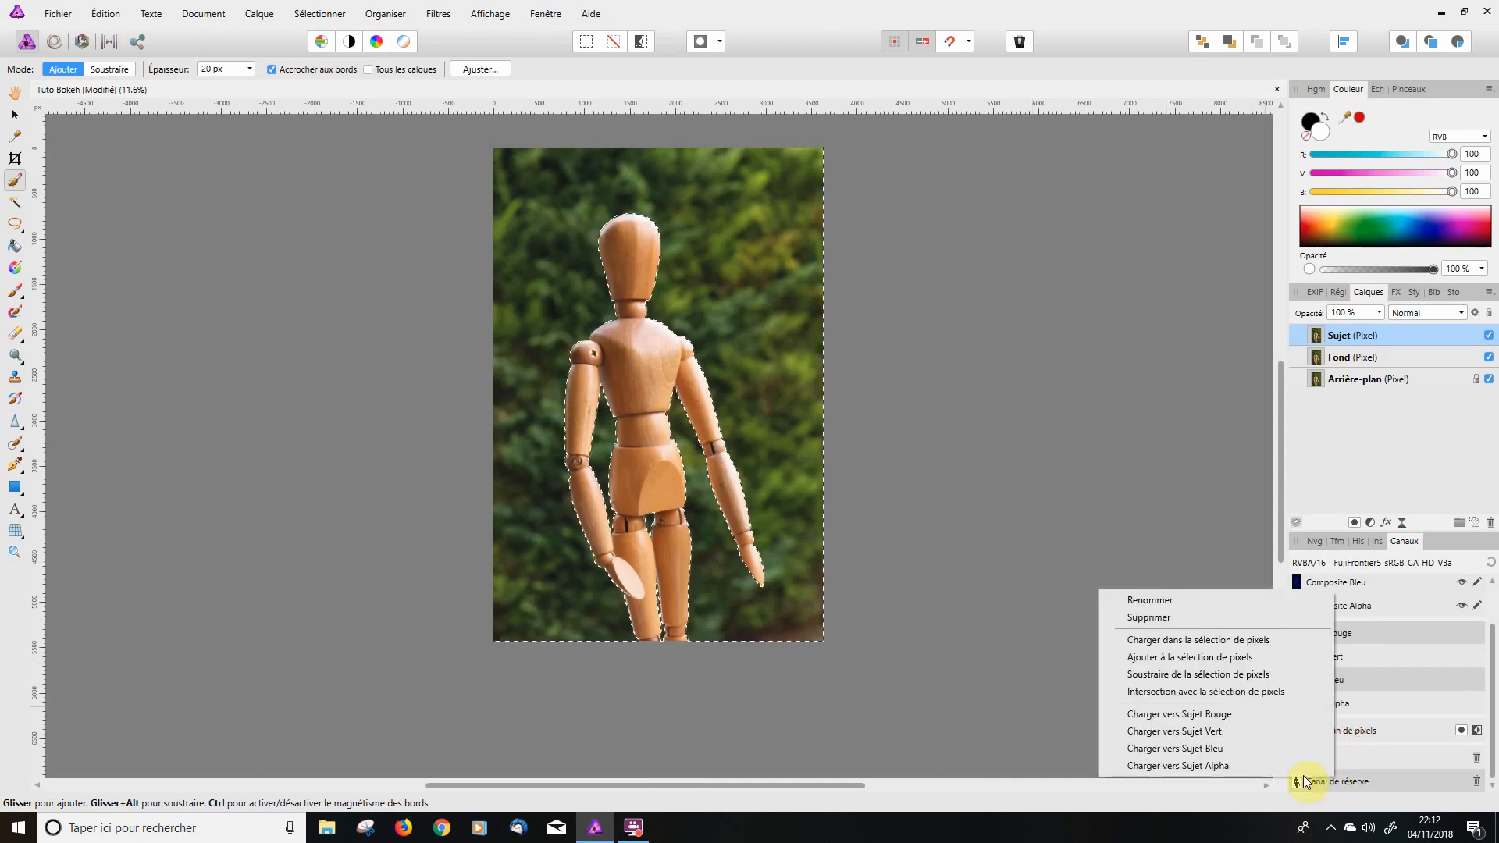
click(1150, 602)
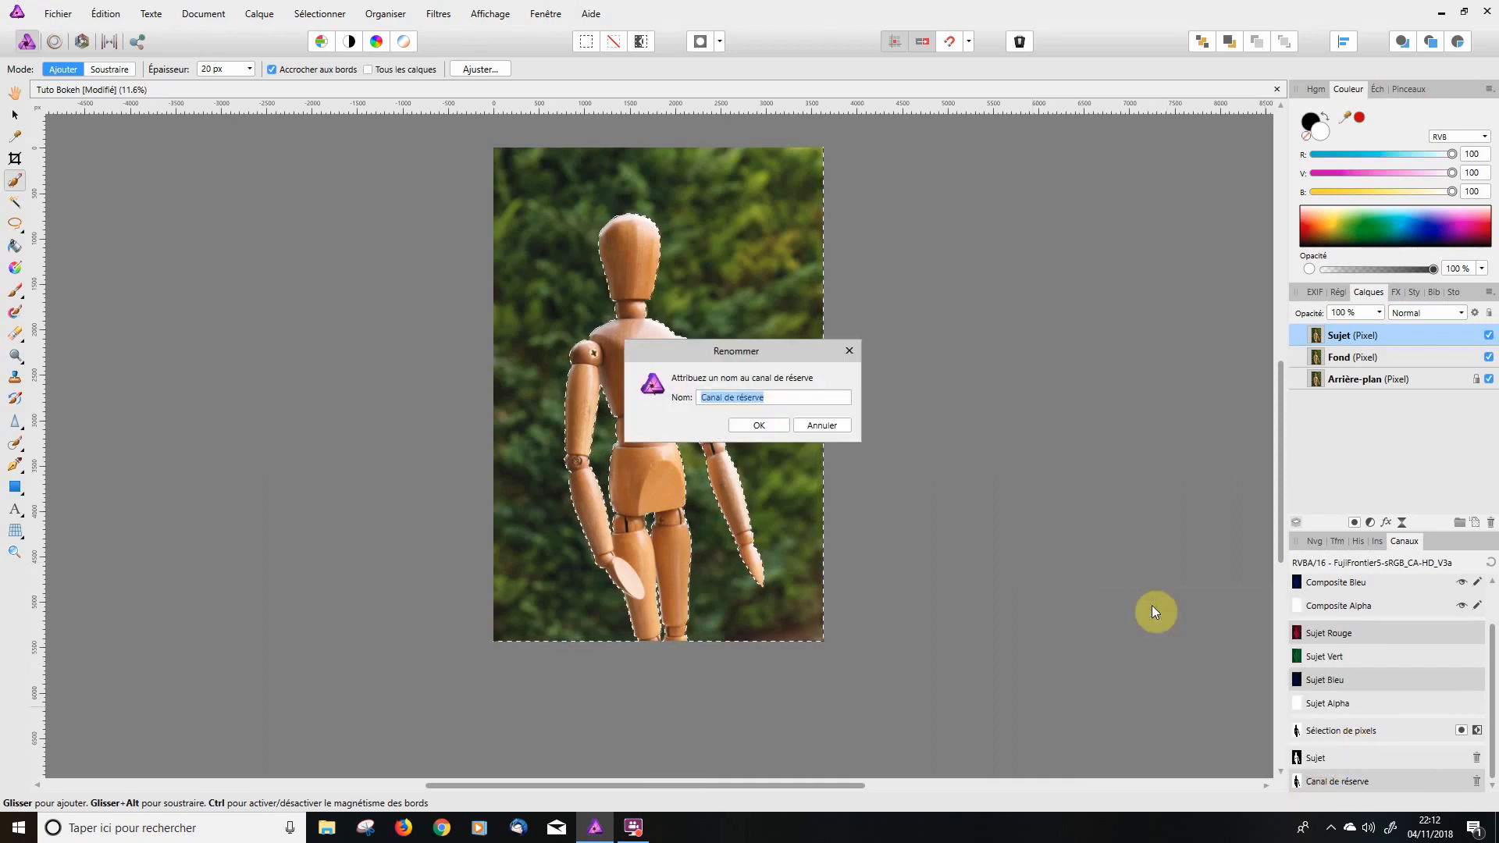
text(Fond)
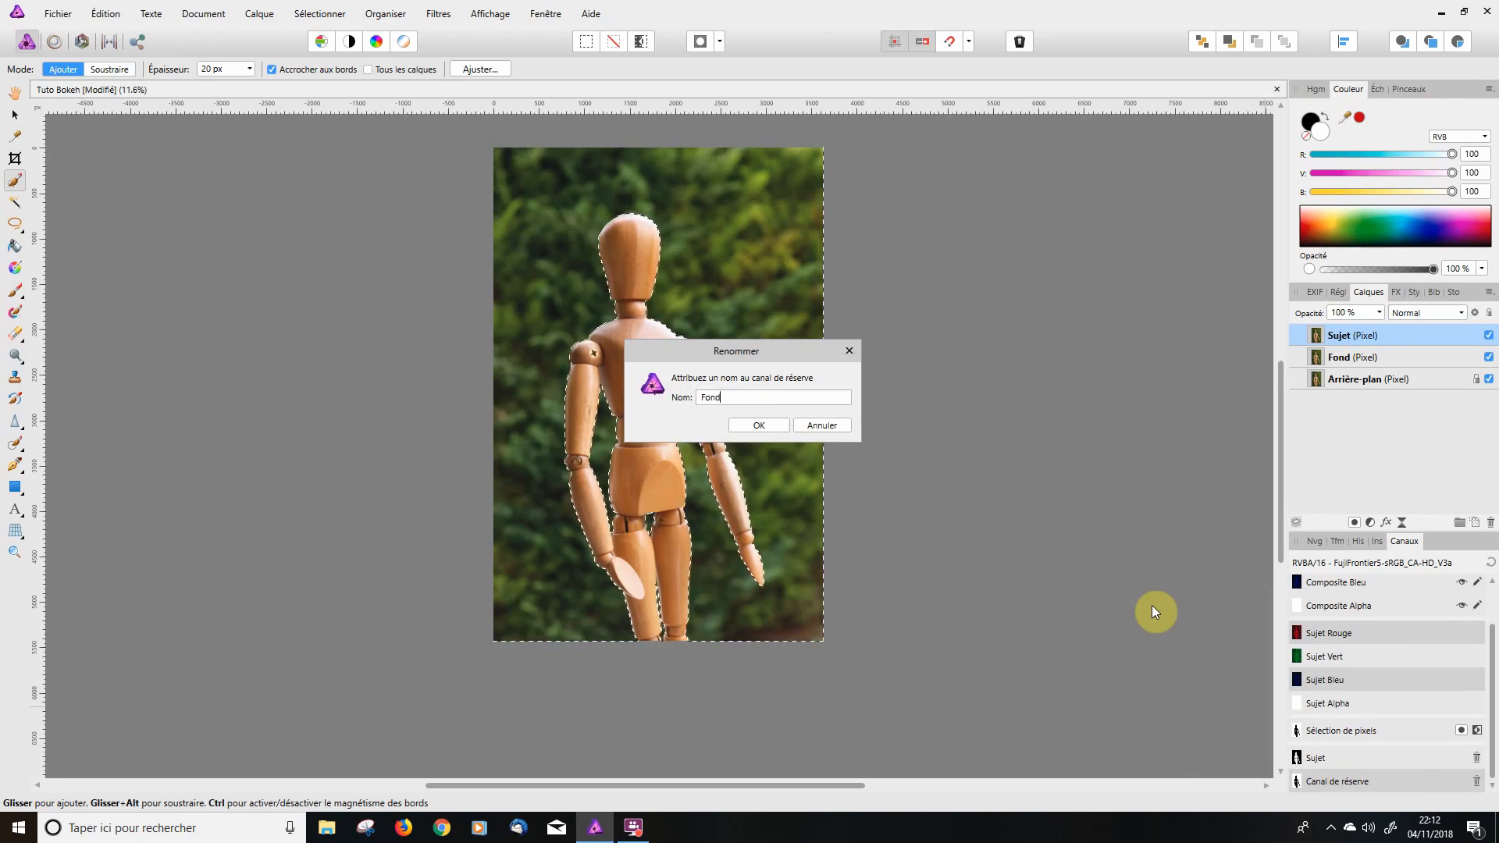
key(Return)
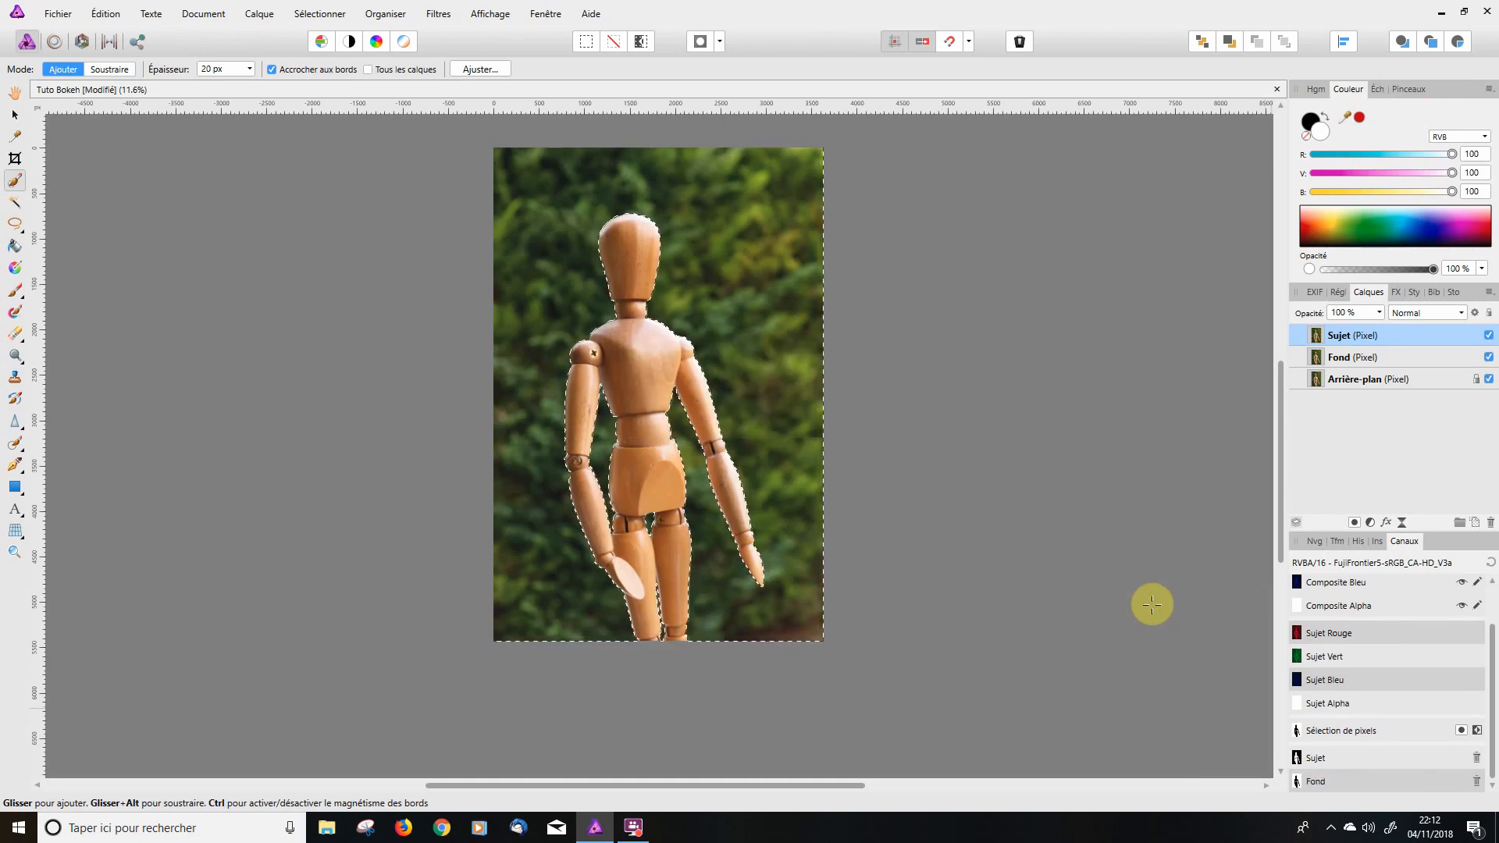
Deselect everything and hide the Fond and Arrière-plan layers.
key(ctrl+d)
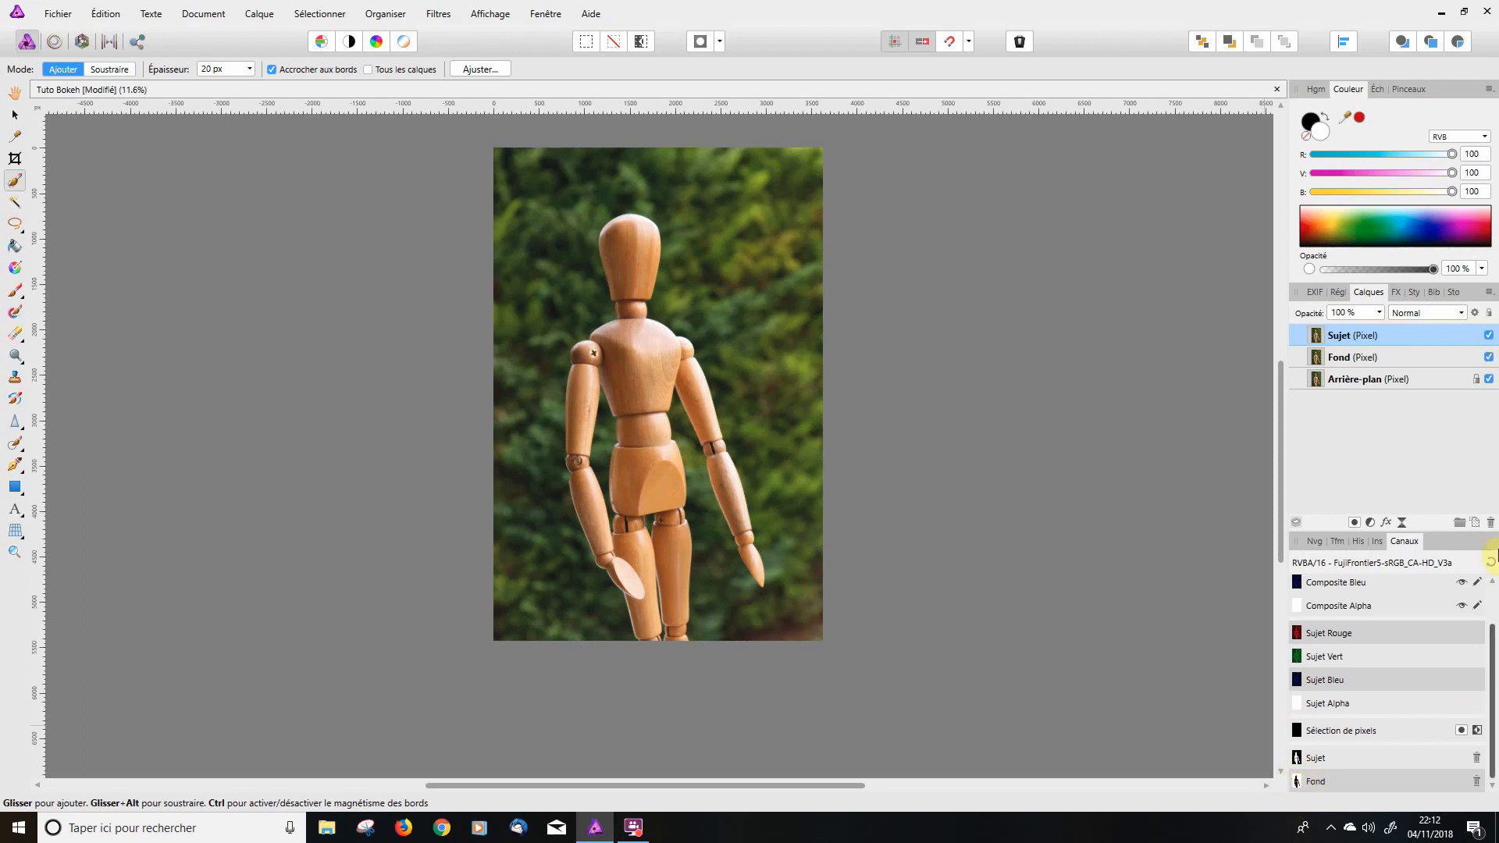
click(1489, 357)
click(1489, 379)
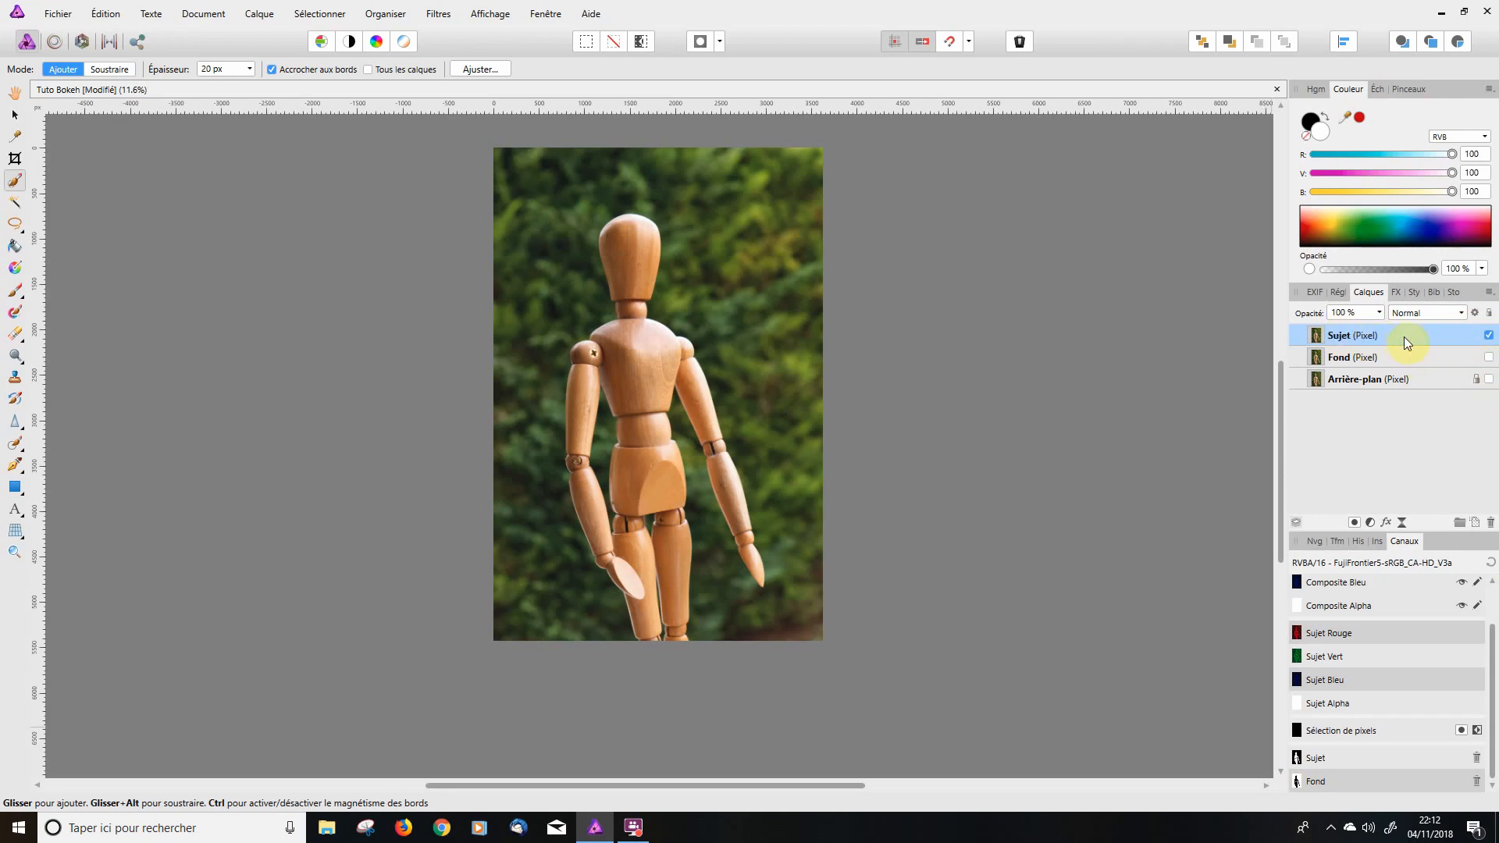
Load the Fond spare channel as the pixel selection, delete the background from the Sujet layer, and deselect.
right_click(1318, 781)
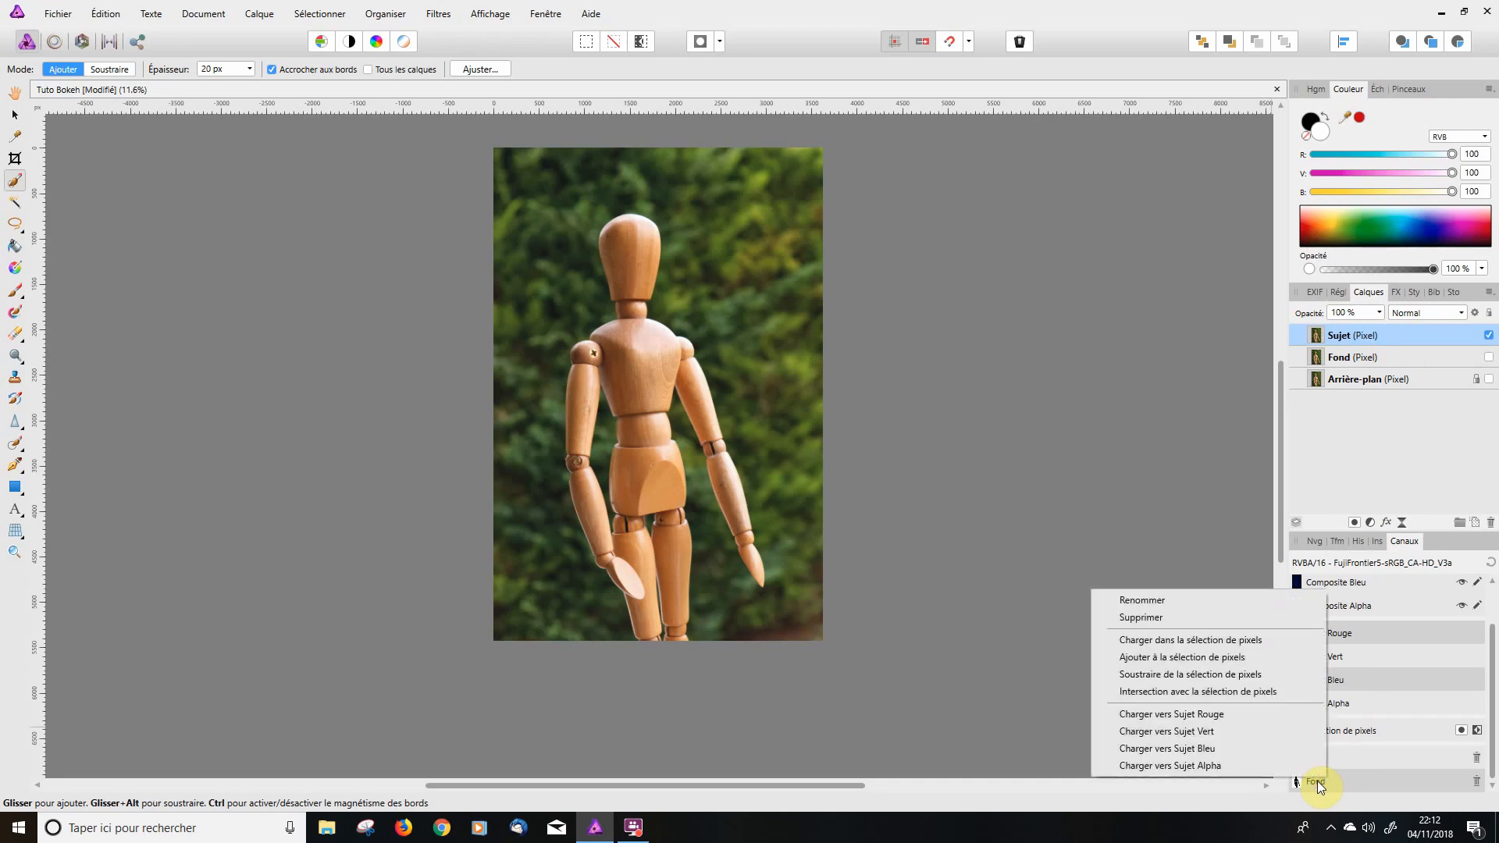
click(1170, 642)
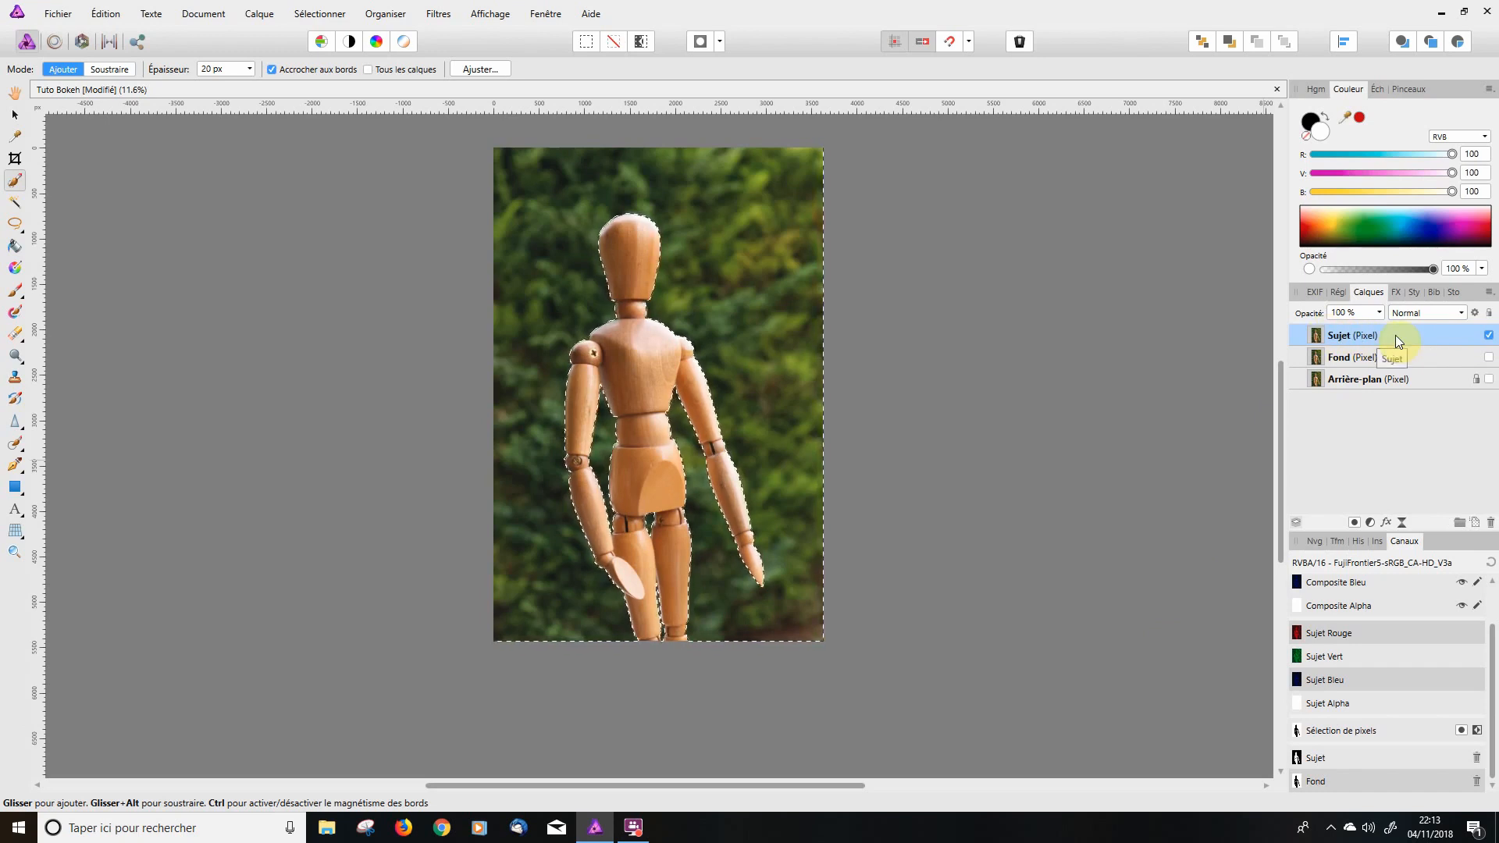
key(Delete)
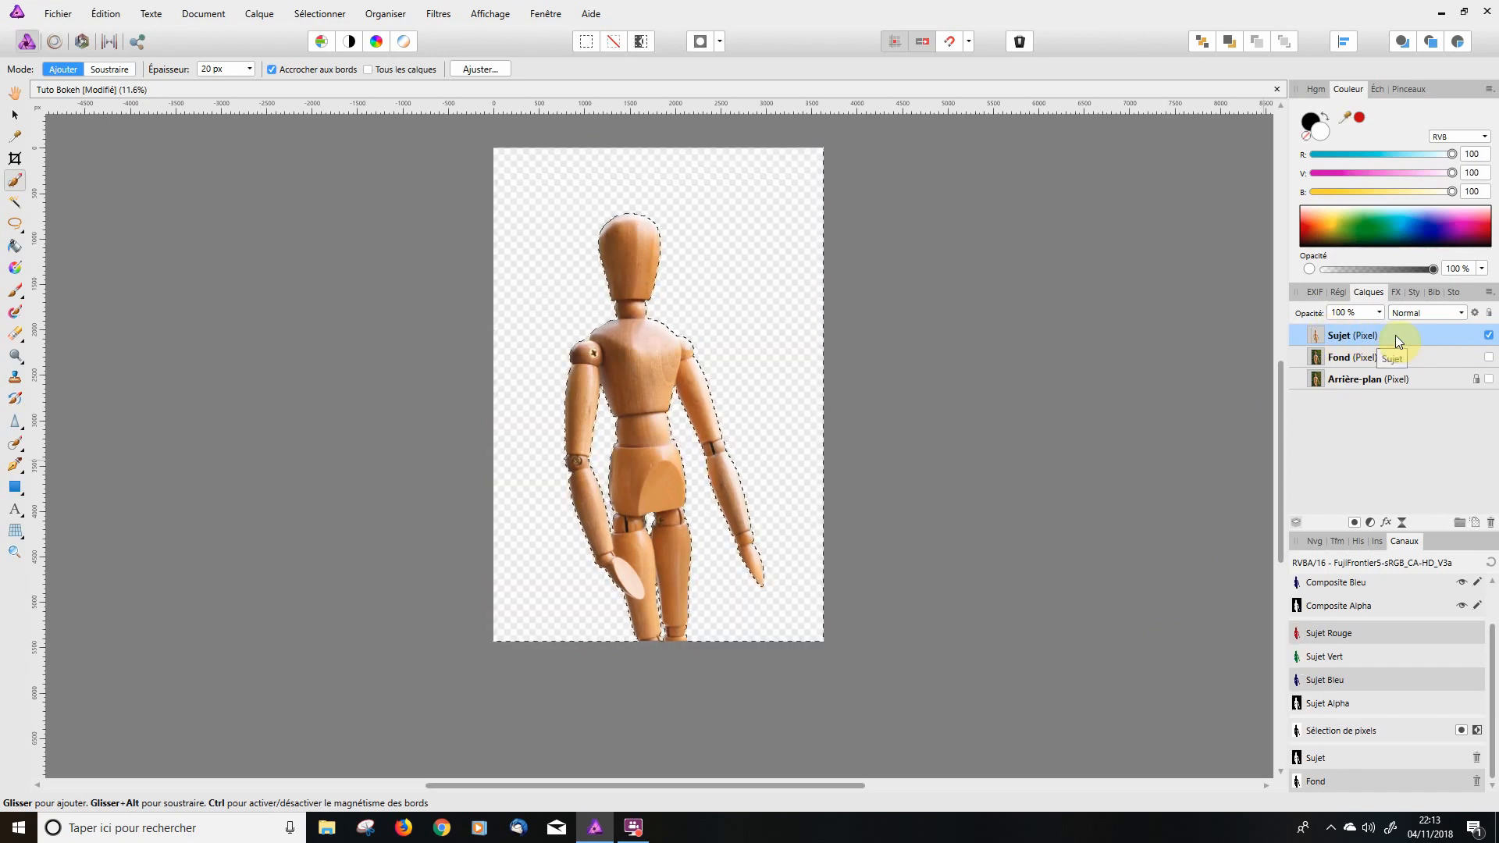
key(ctrl+d)
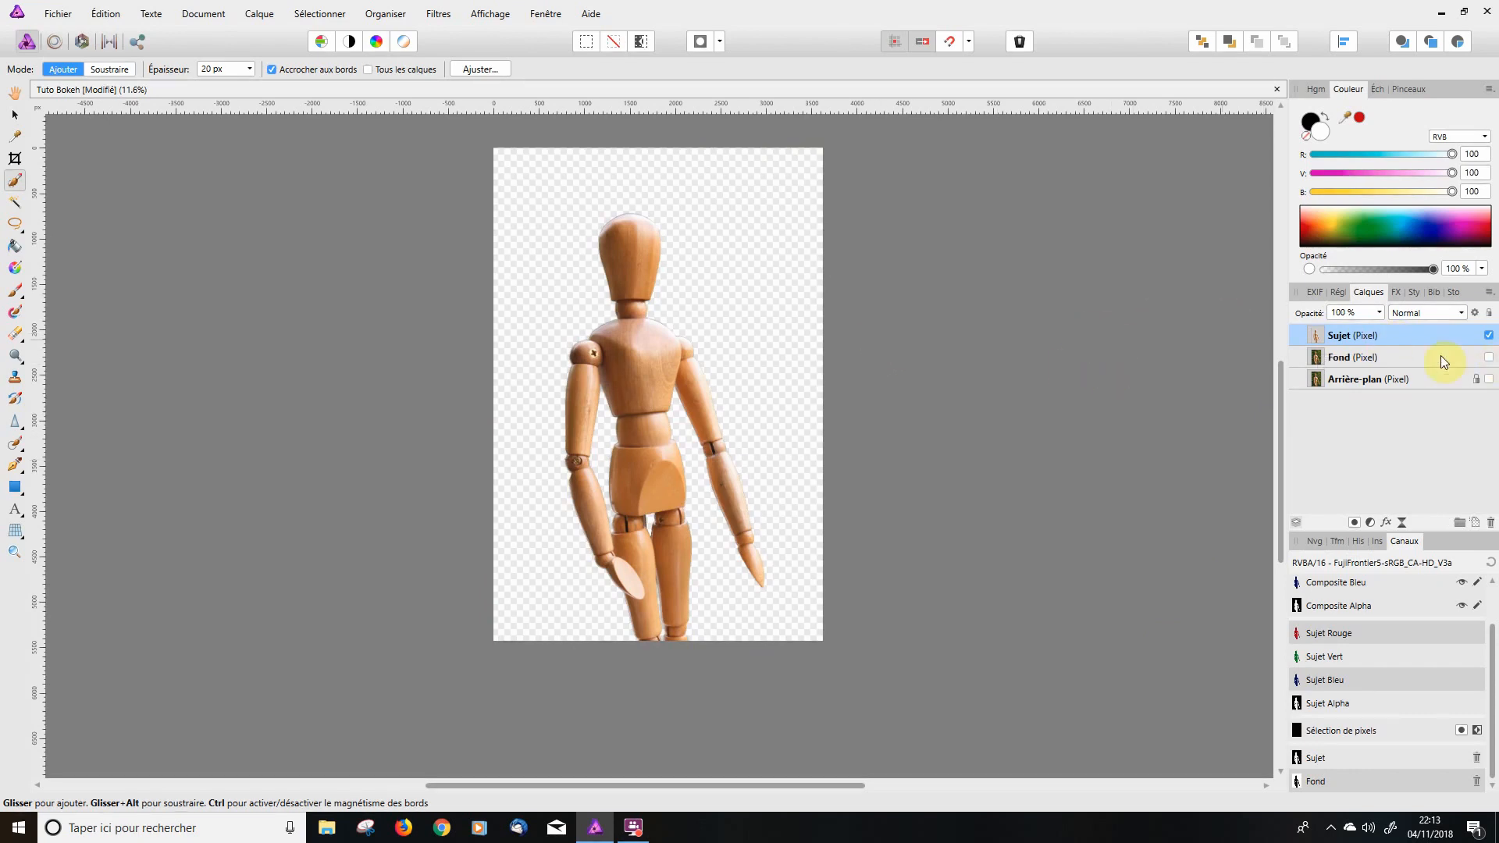
Show the Fond layer instead of the Sujet layer and load the Sujet spare channel as the pixel selection.
click(1489, 335)
click(1489, 357)
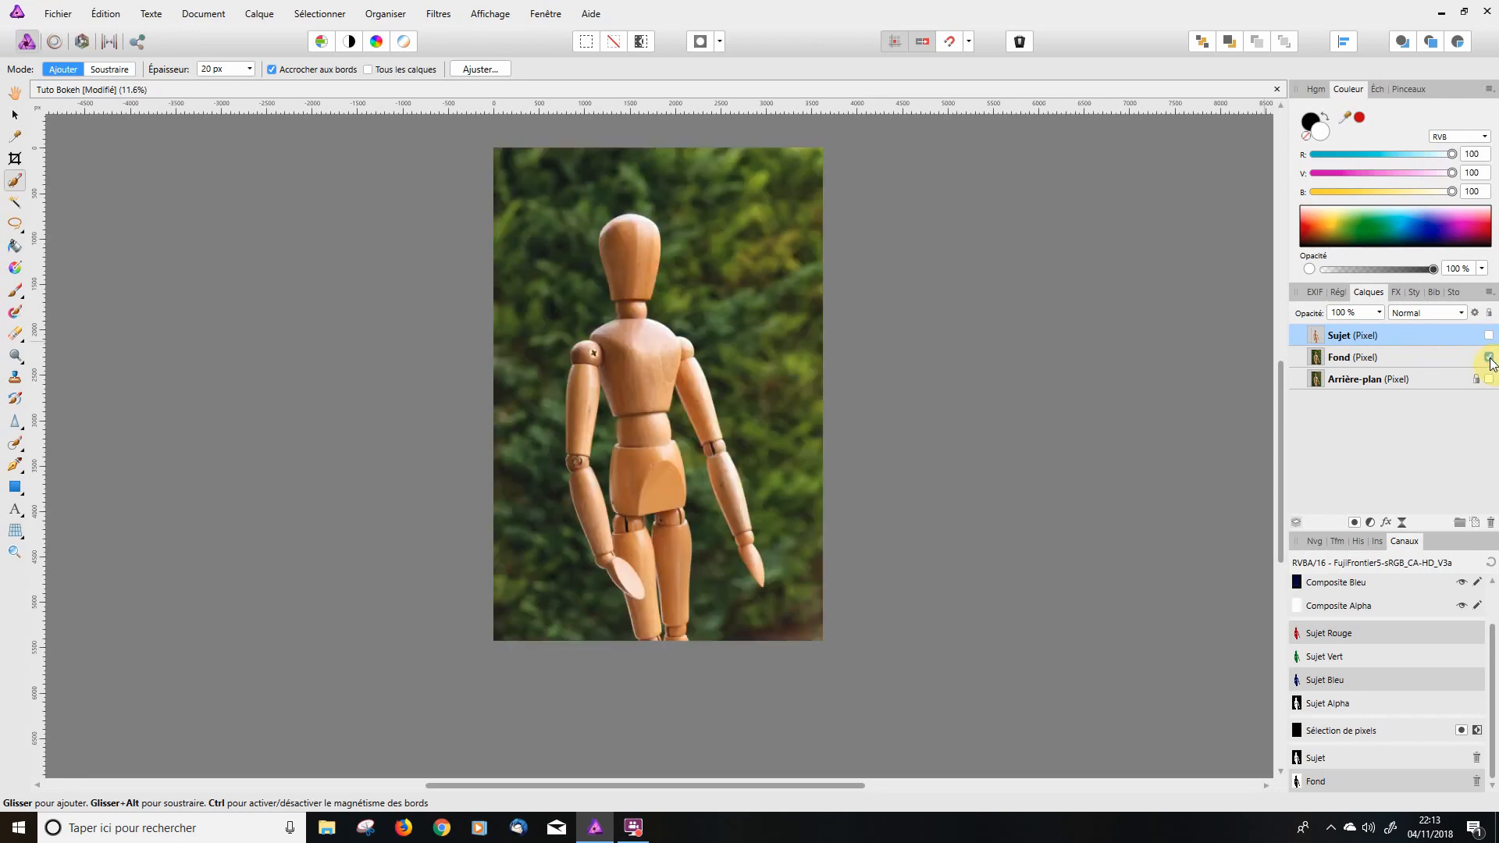
right_click(1329, 757)
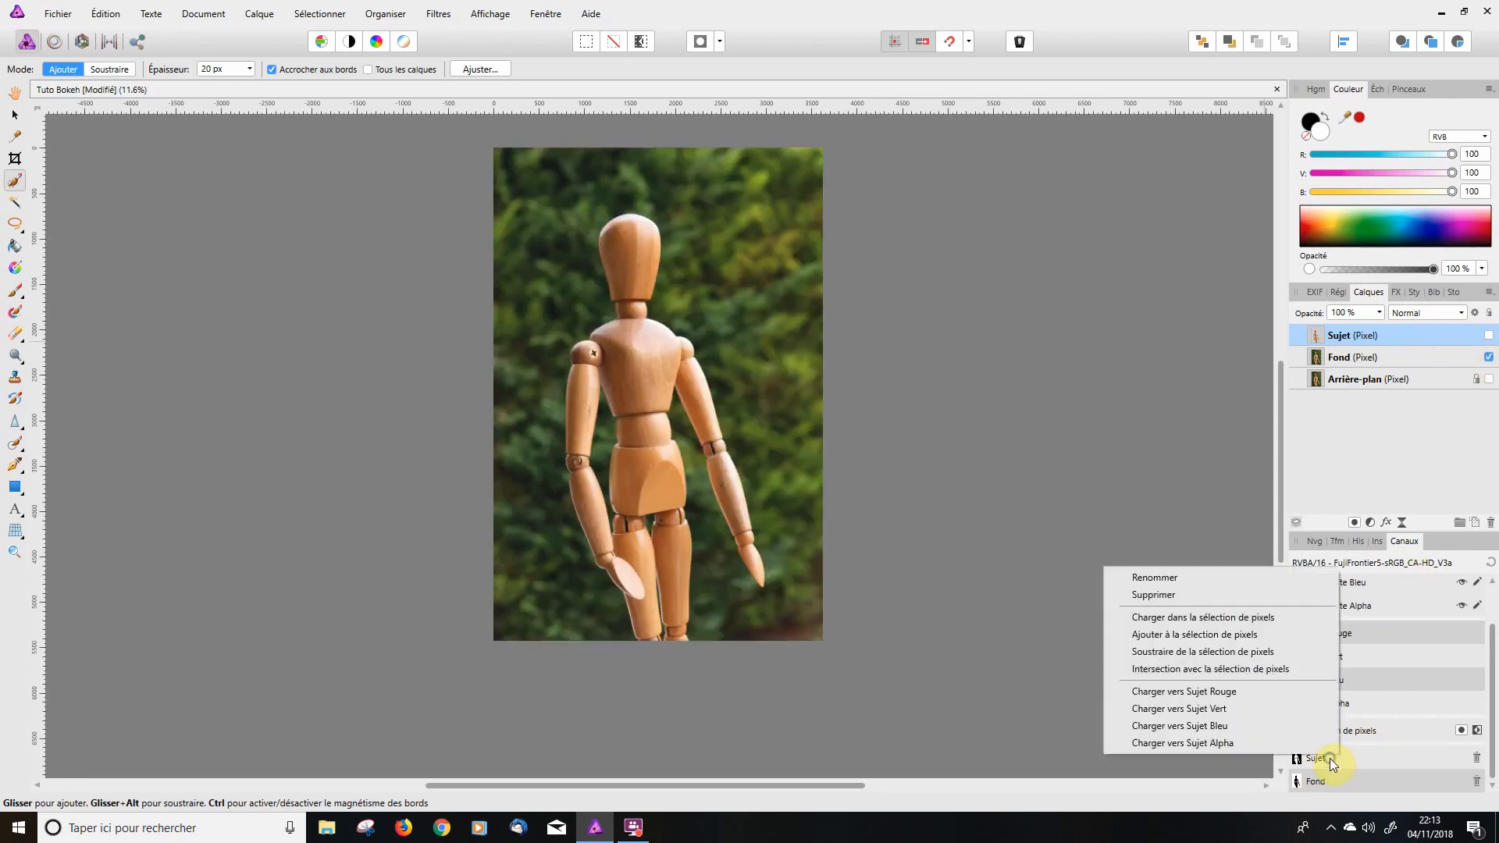
click(1182, 618)
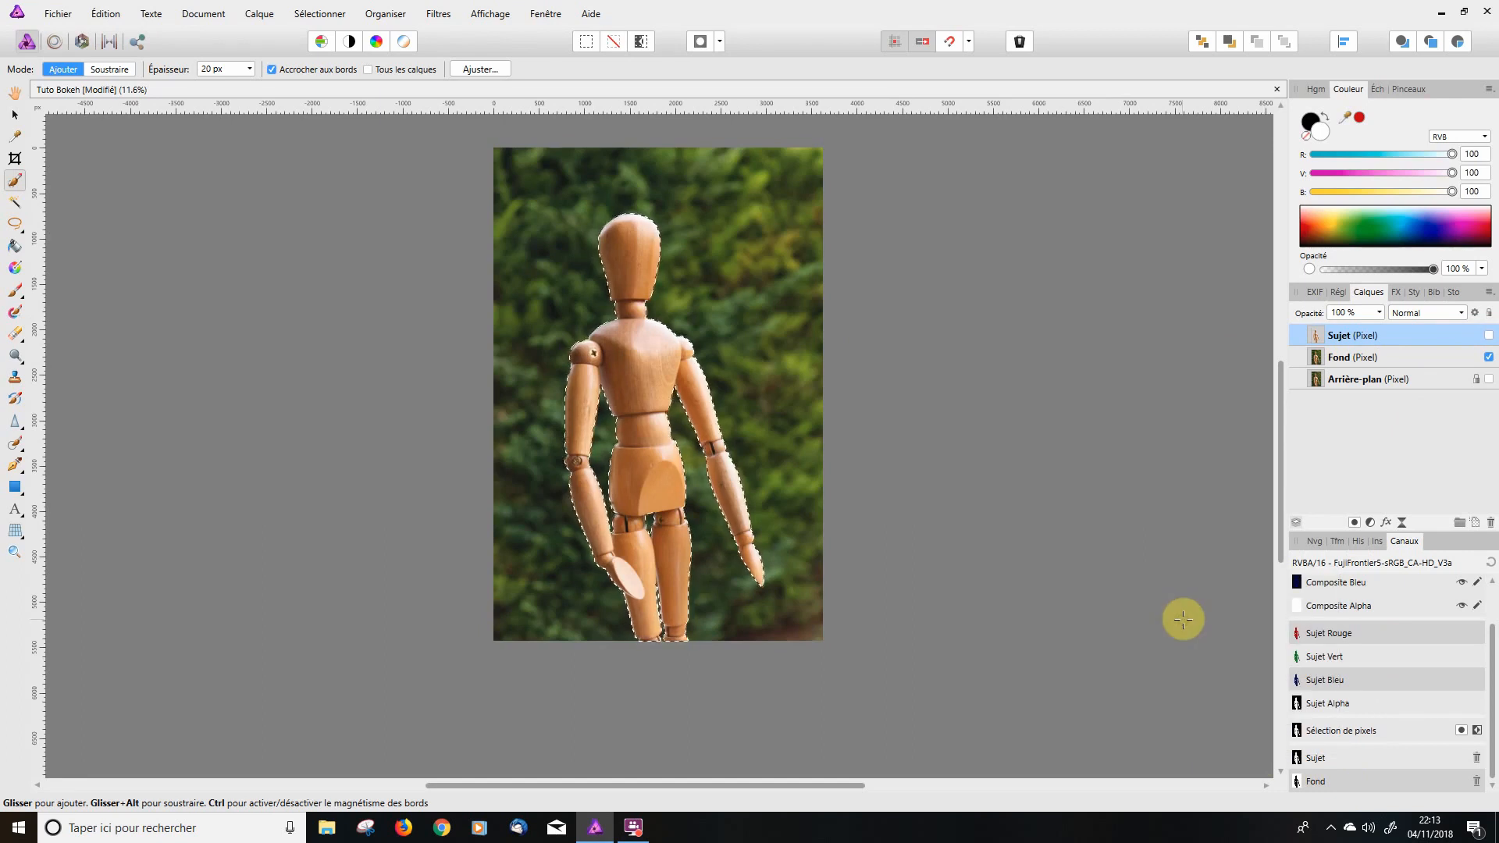
Delete the selected mannequin area from the Fond layer.
key(Delete)
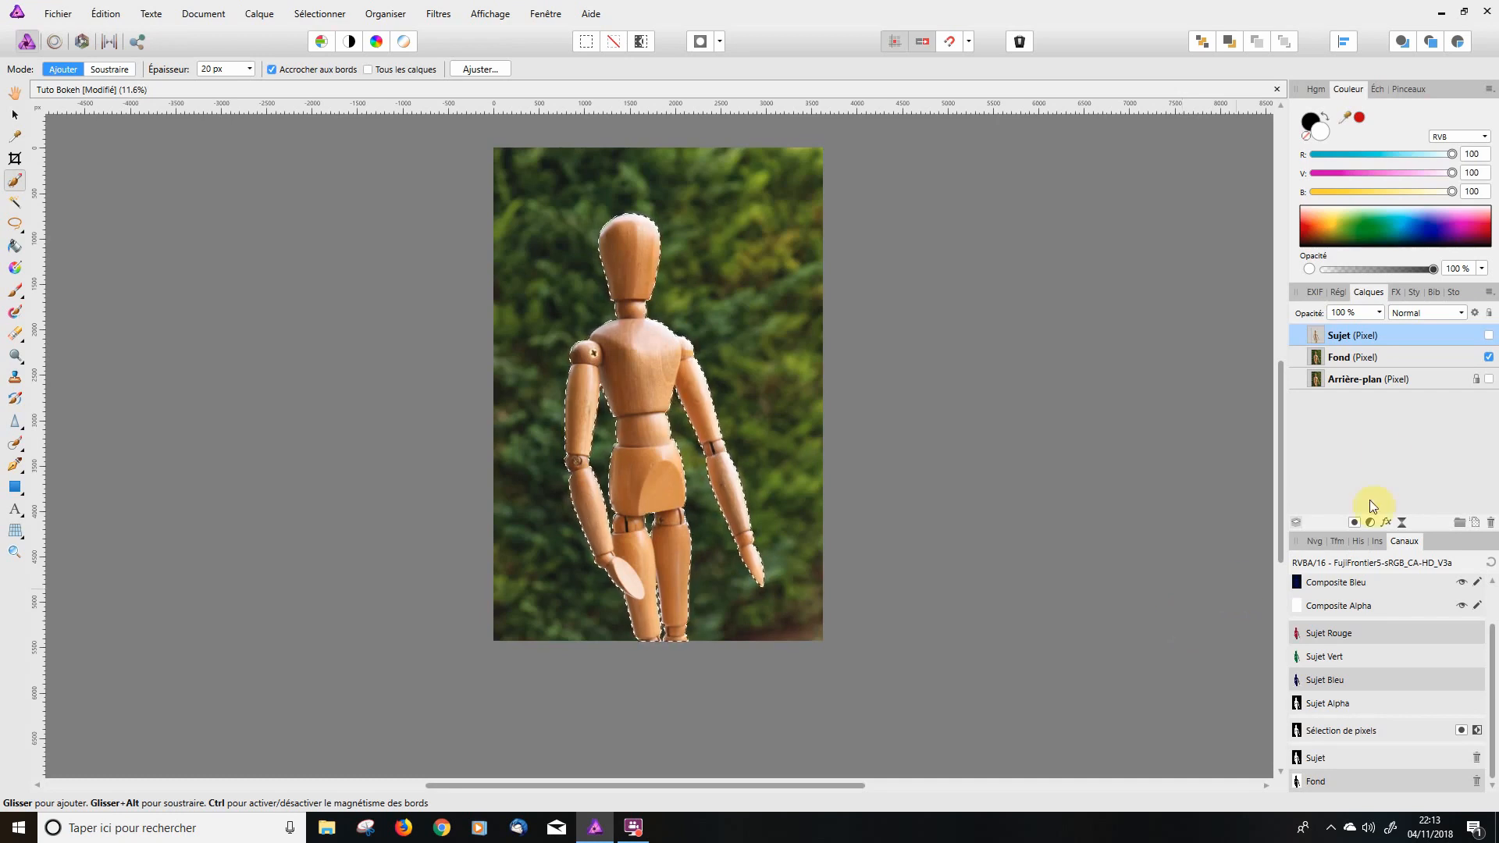
click(1406, 357)
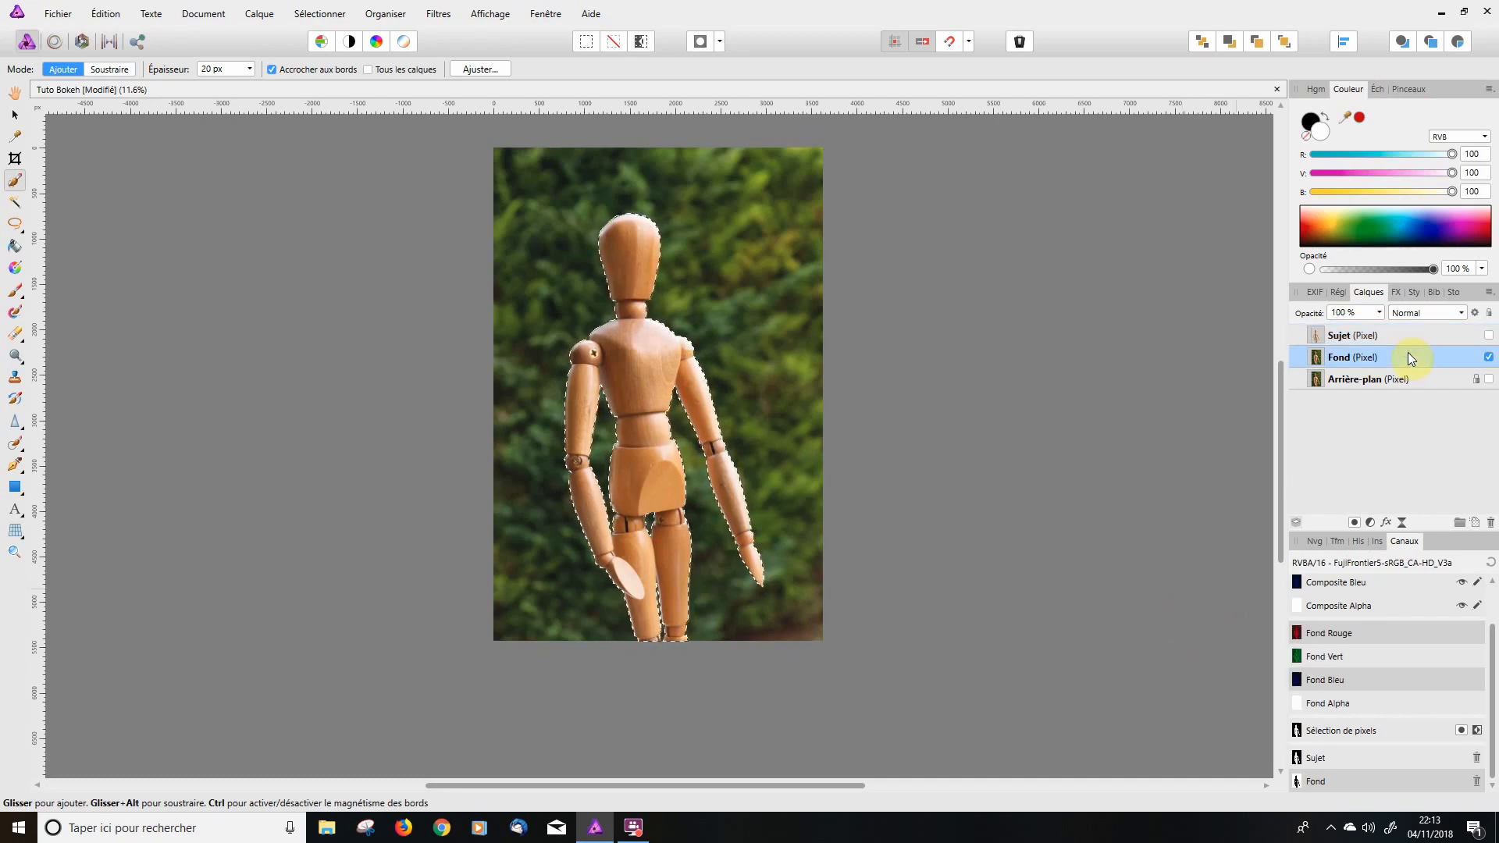
key(Delete)
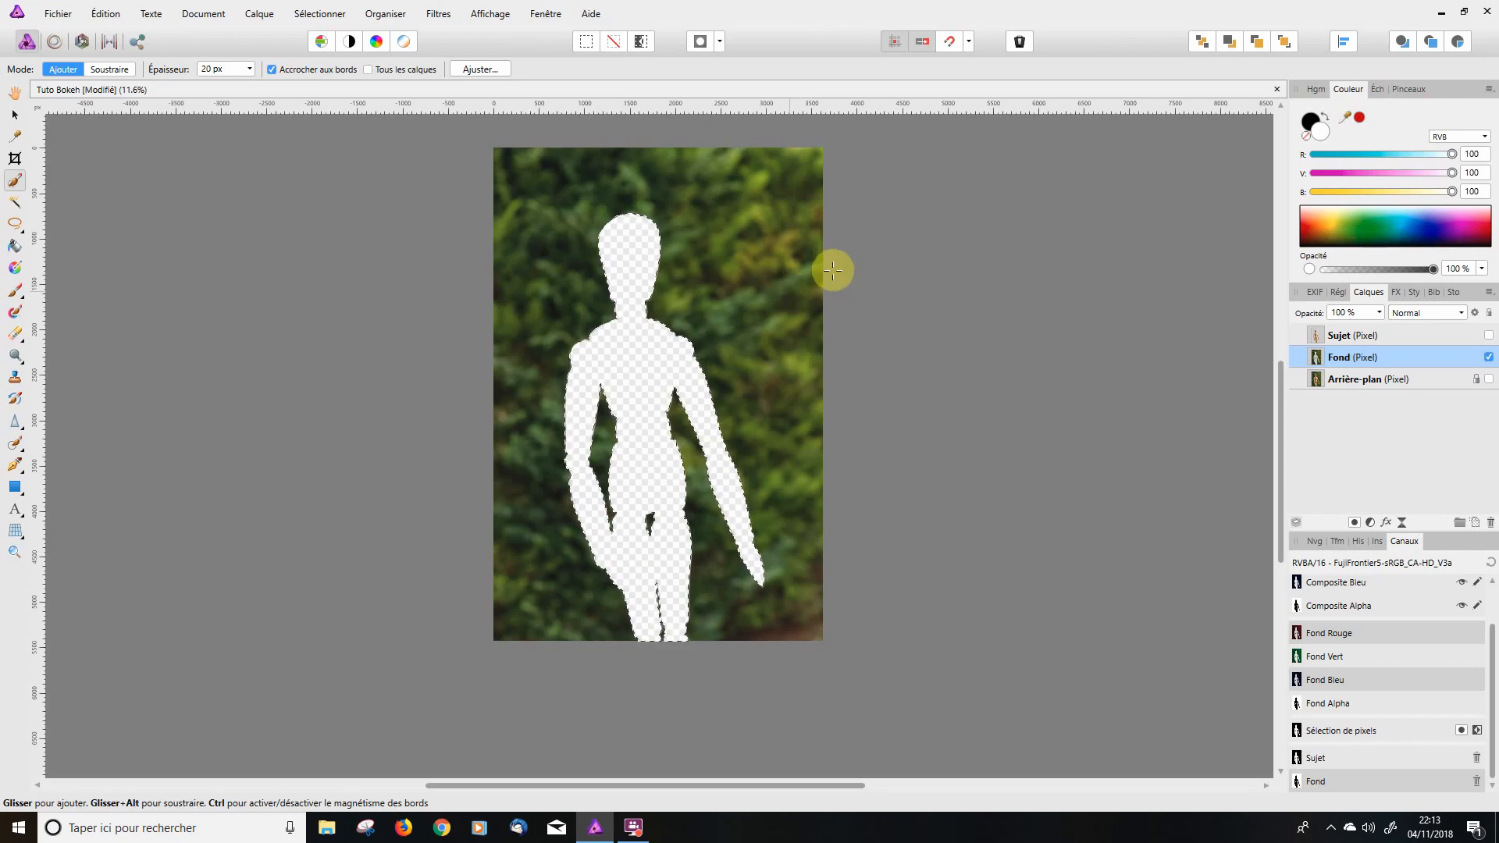
Expand the mannequin-shaped pixel selection on the Fond layer by a radius of about 21.3 px.
click(326, 15)
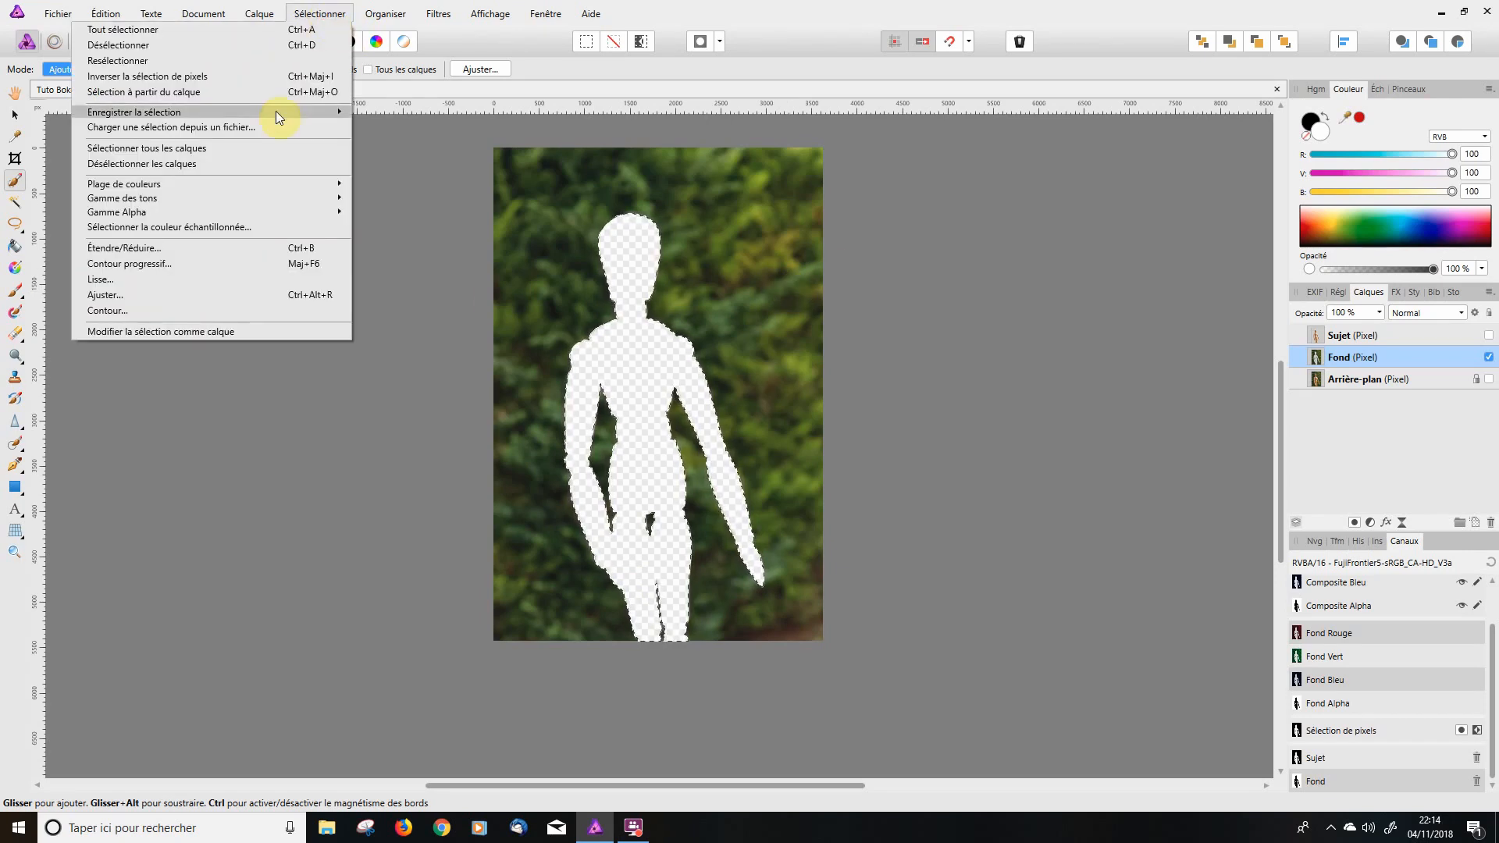
click(110, 249)
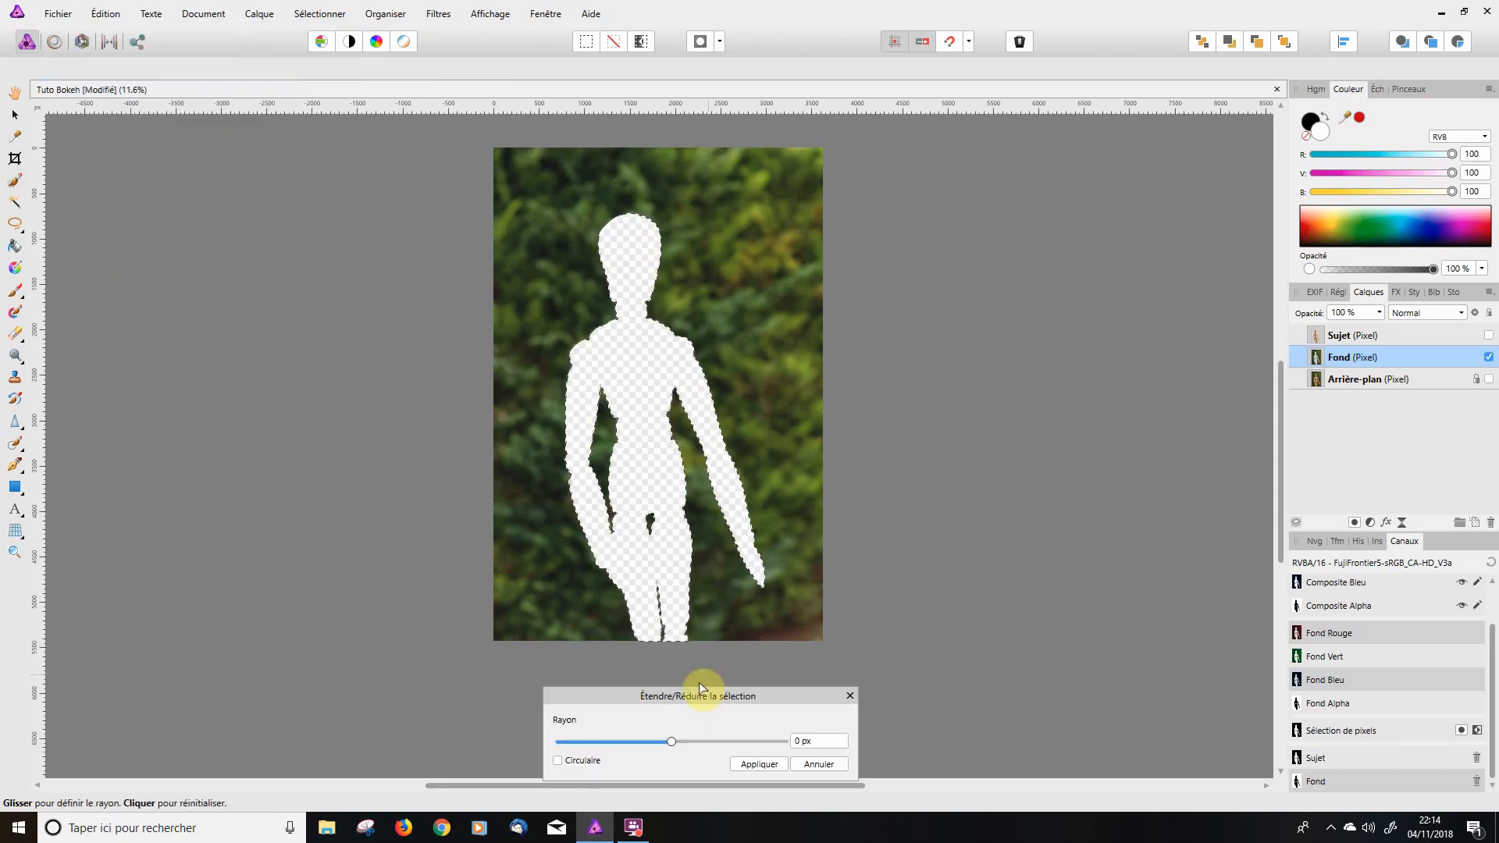
drag(671, 741, 673, 743)
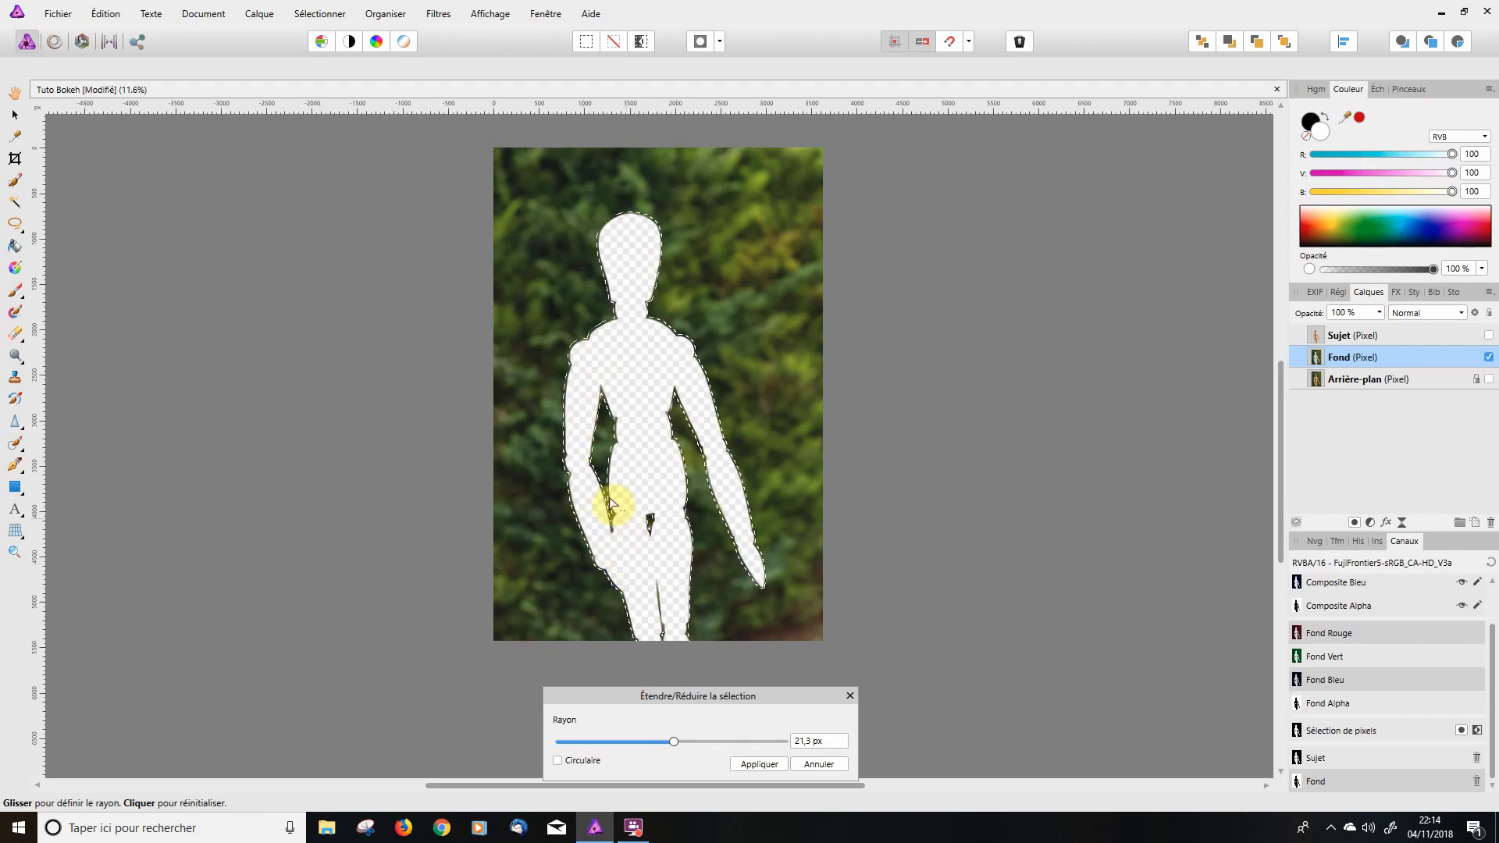
click(757, 763)
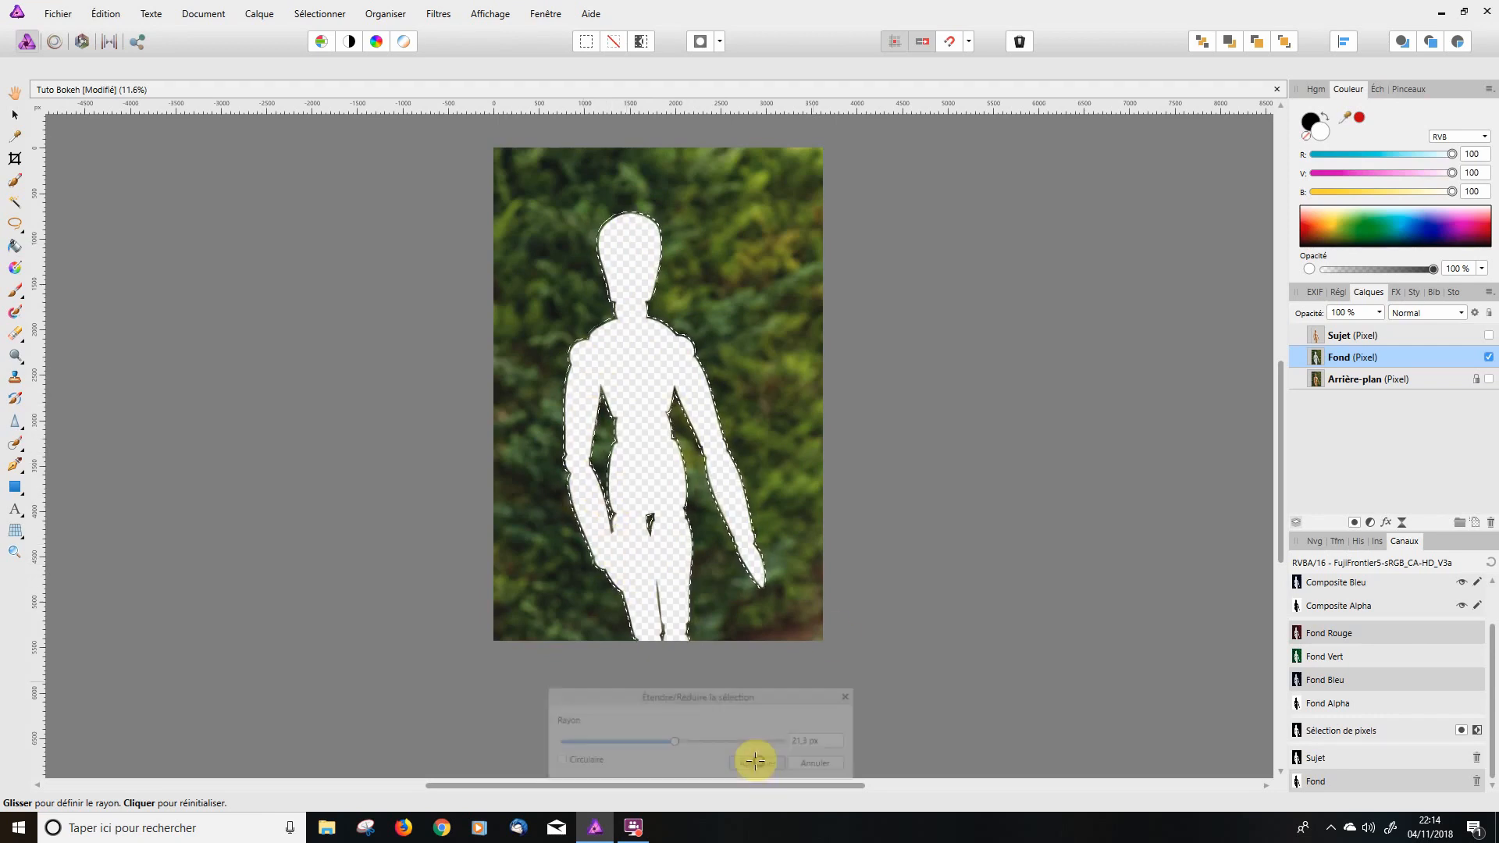
Fill the selected mannequin area of the Fond layer using Inpainting at 100% opacity, and deselect.
click(112, 21)
click(52, 208)
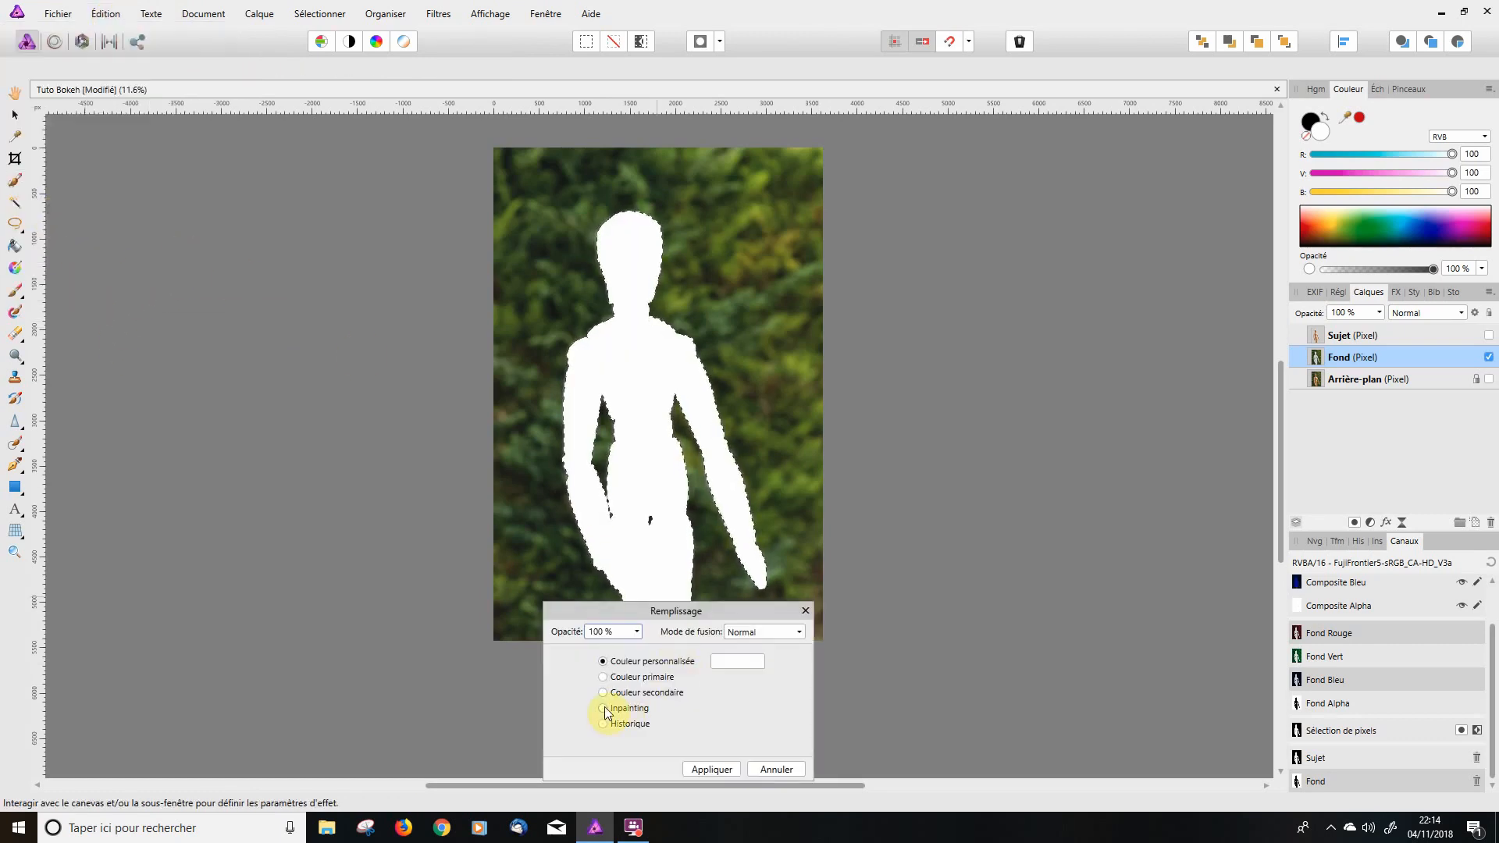
click(605, 711)
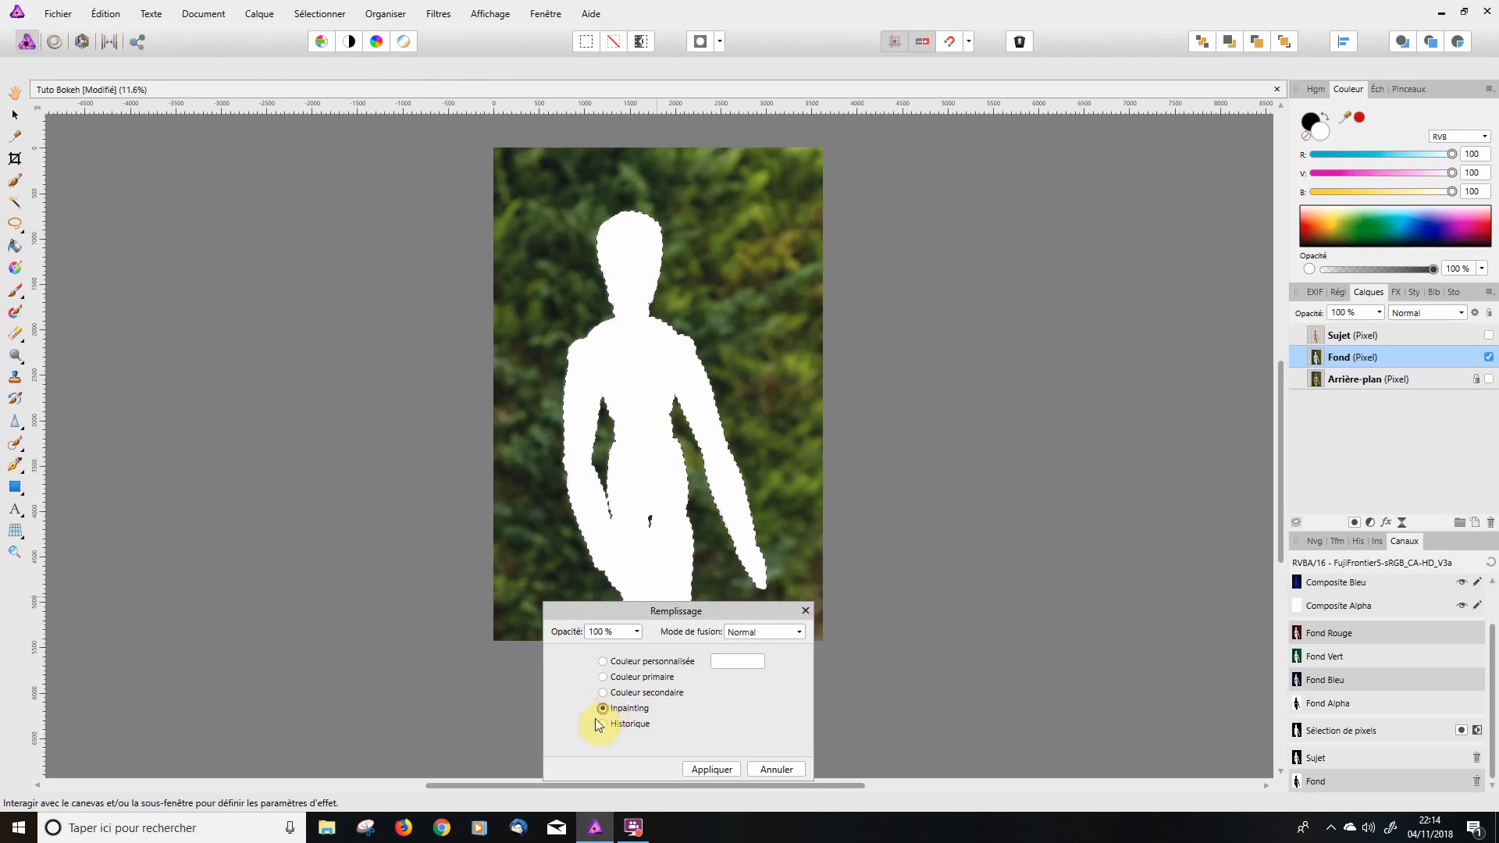
click(716, 773)
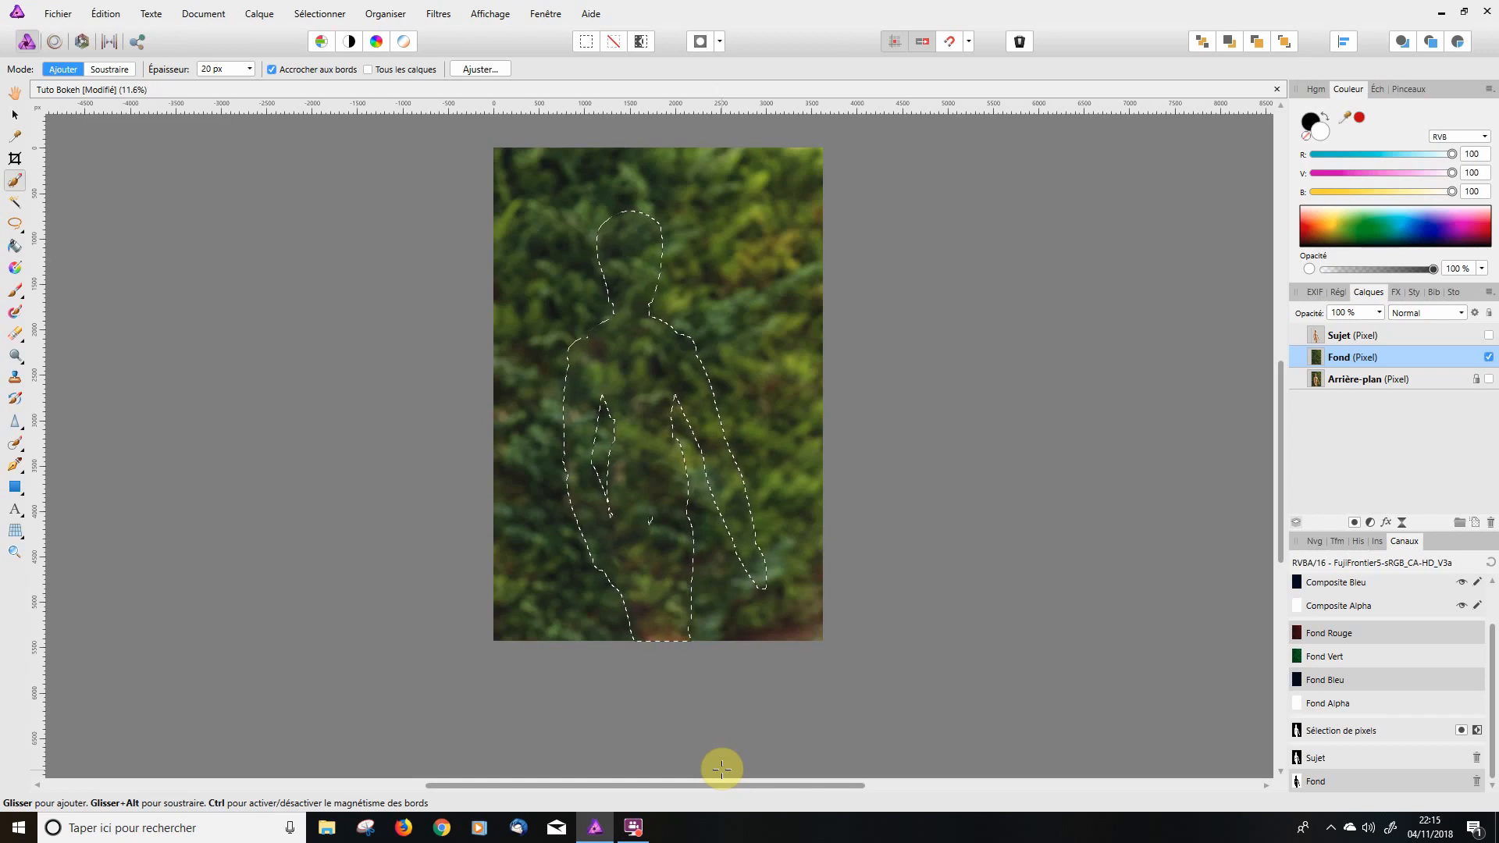
key(ctrl+d)
Show the Sujet layer and start an elliptical Depth of Field blur on the Fond layer with a radius of 100 px.
click(1488, 336)
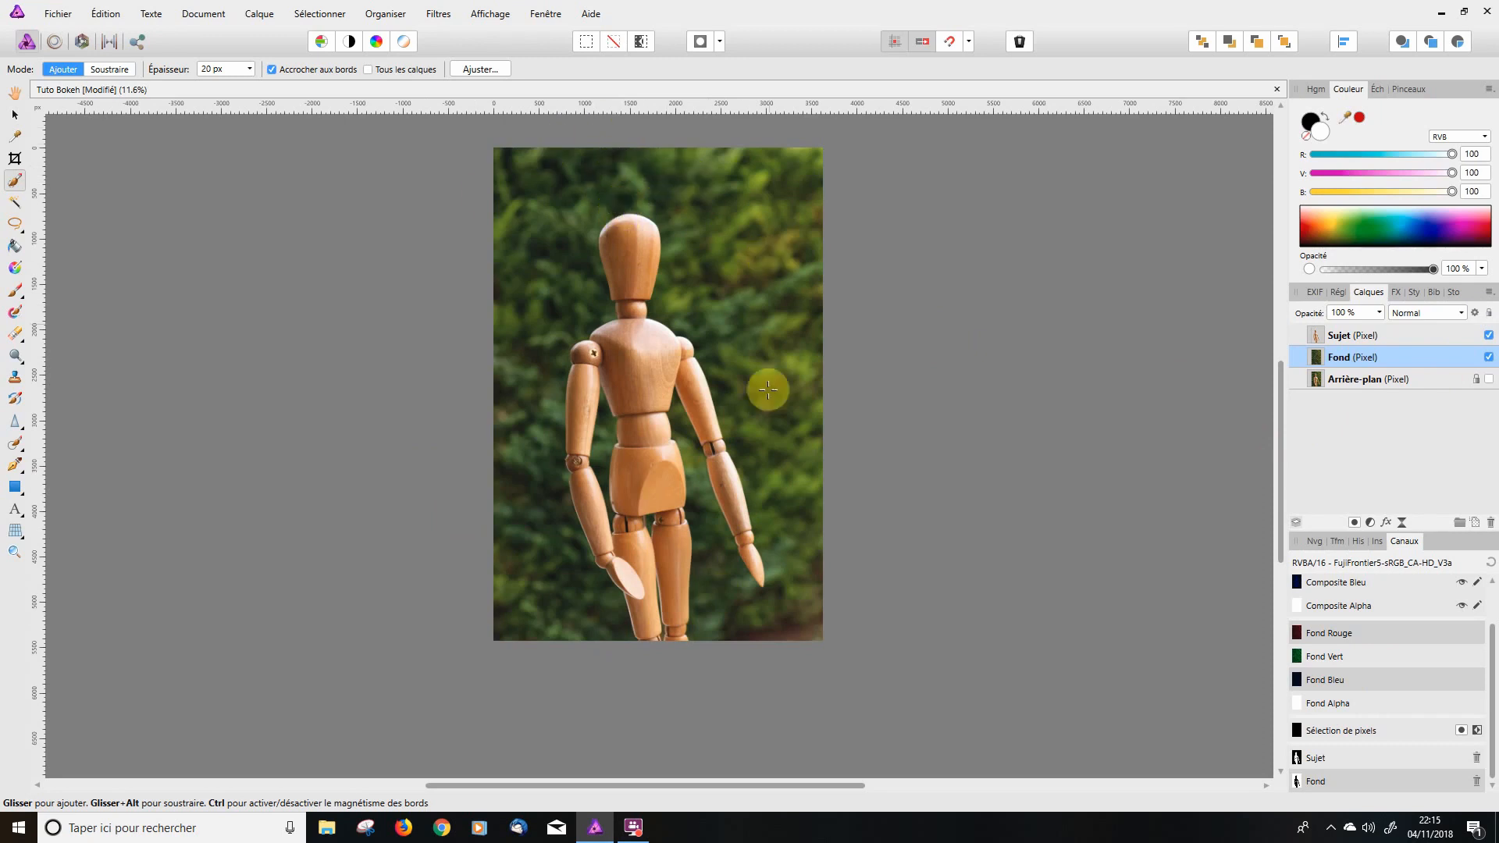
click(438, 14)
mouse_move(382, 27)
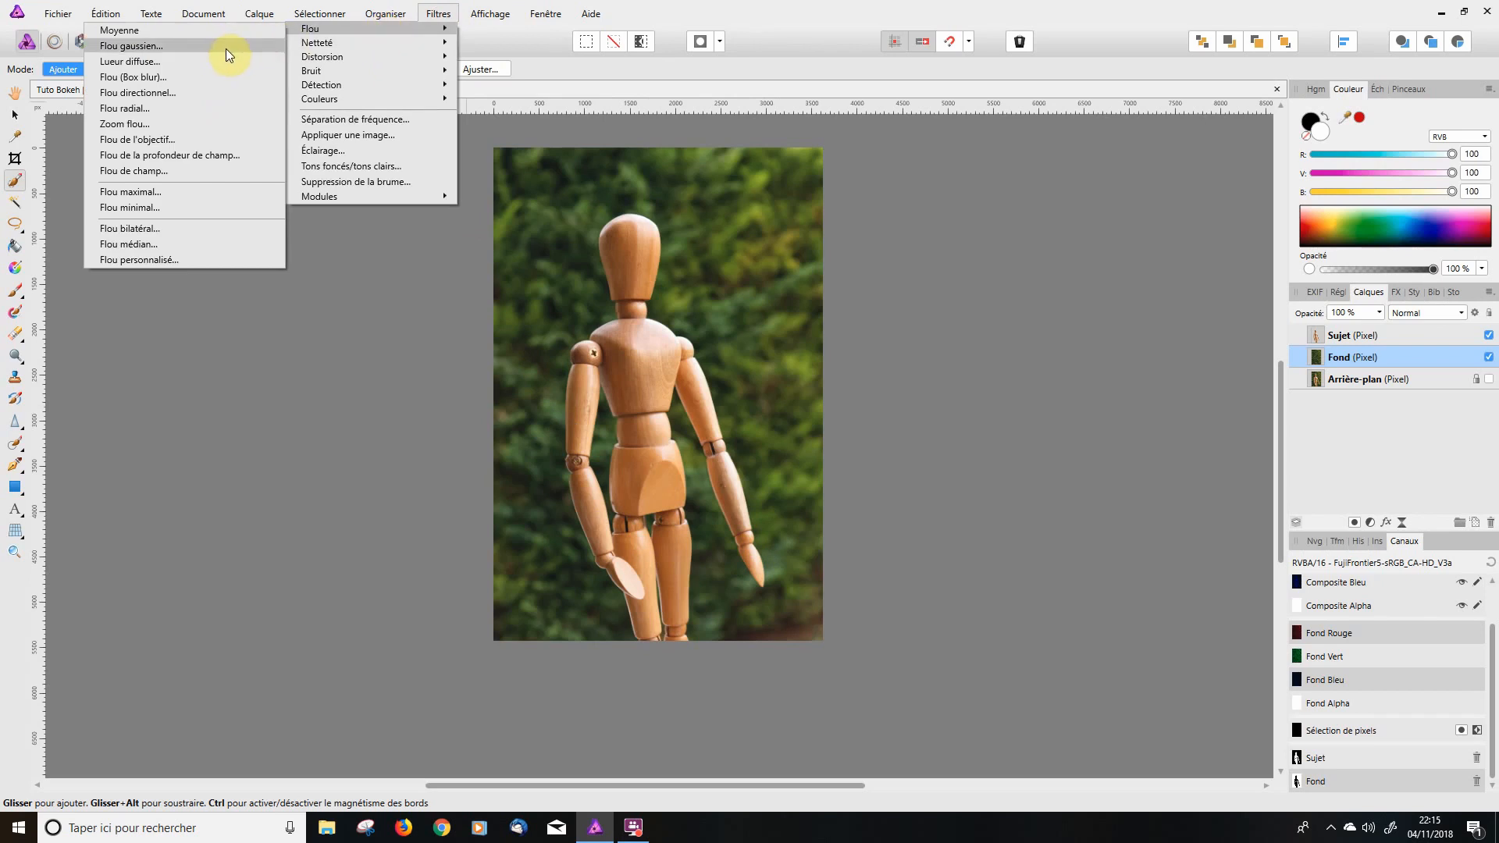
click(209, 156)
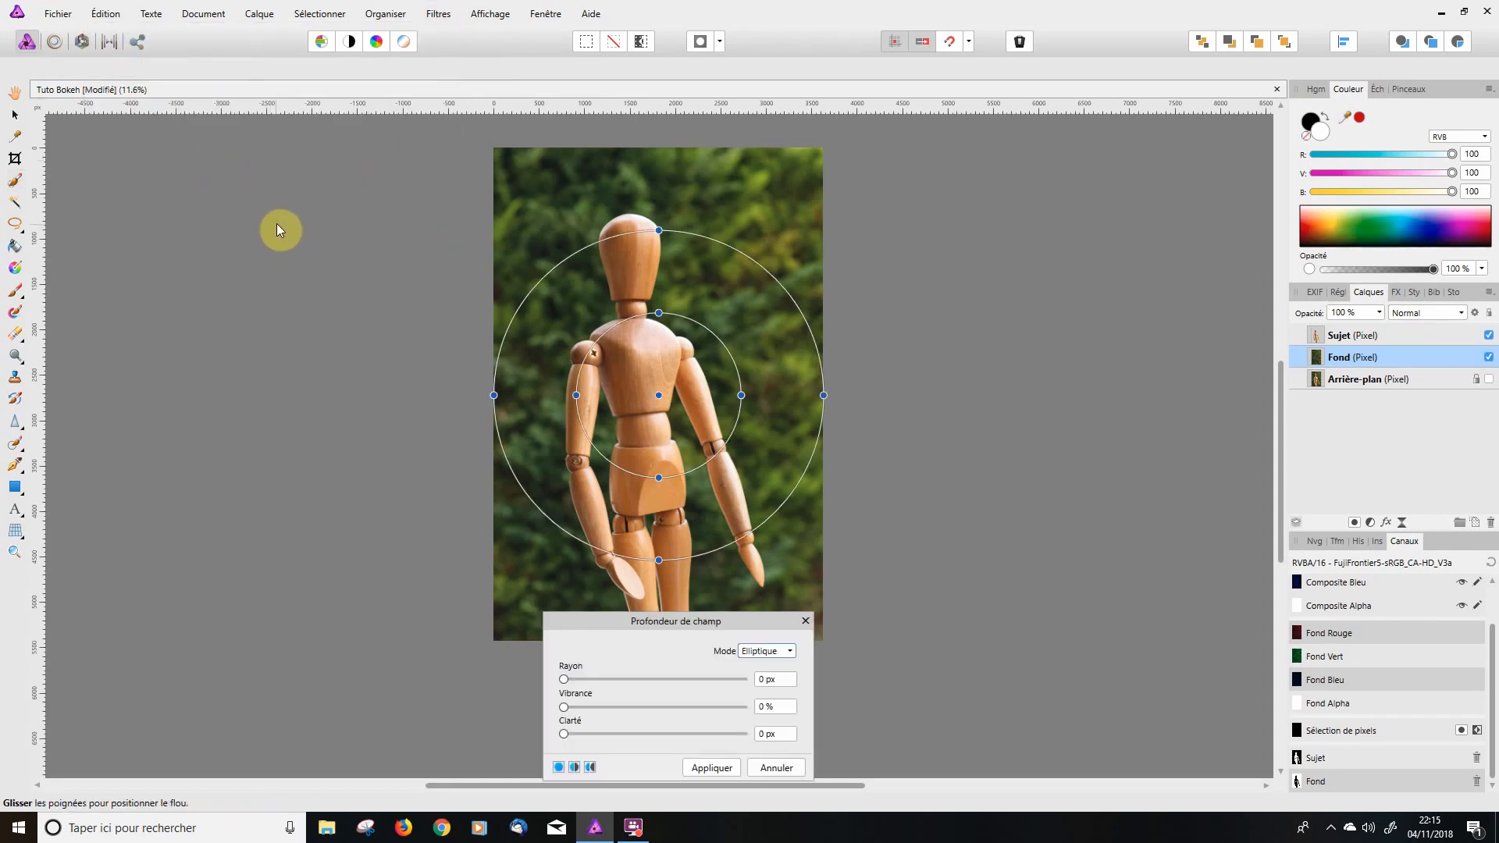
drag(748, 616, 1096, 558)
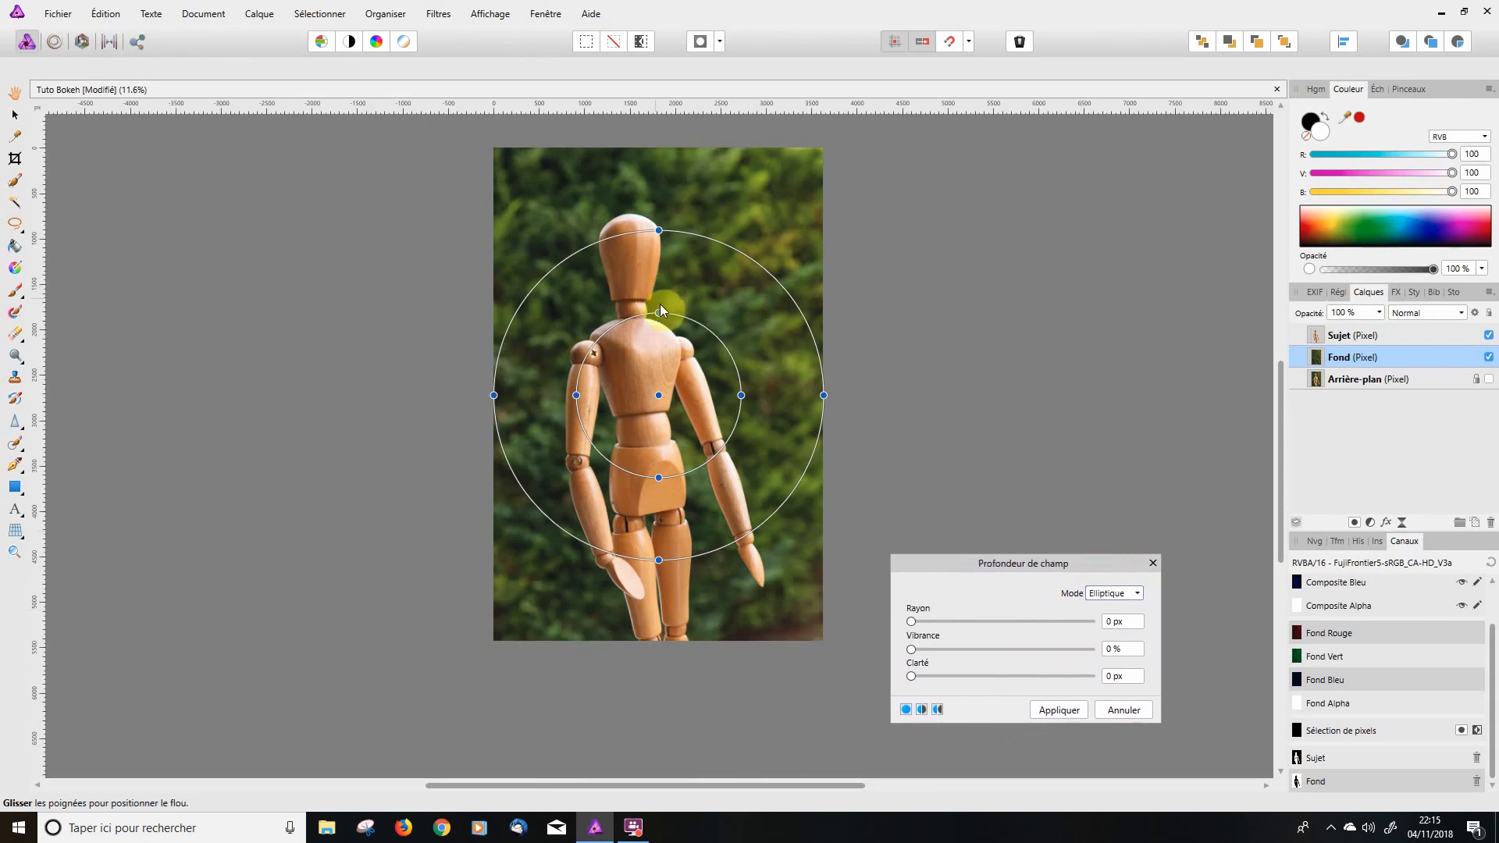
drag(911, 623, 1121, 607)
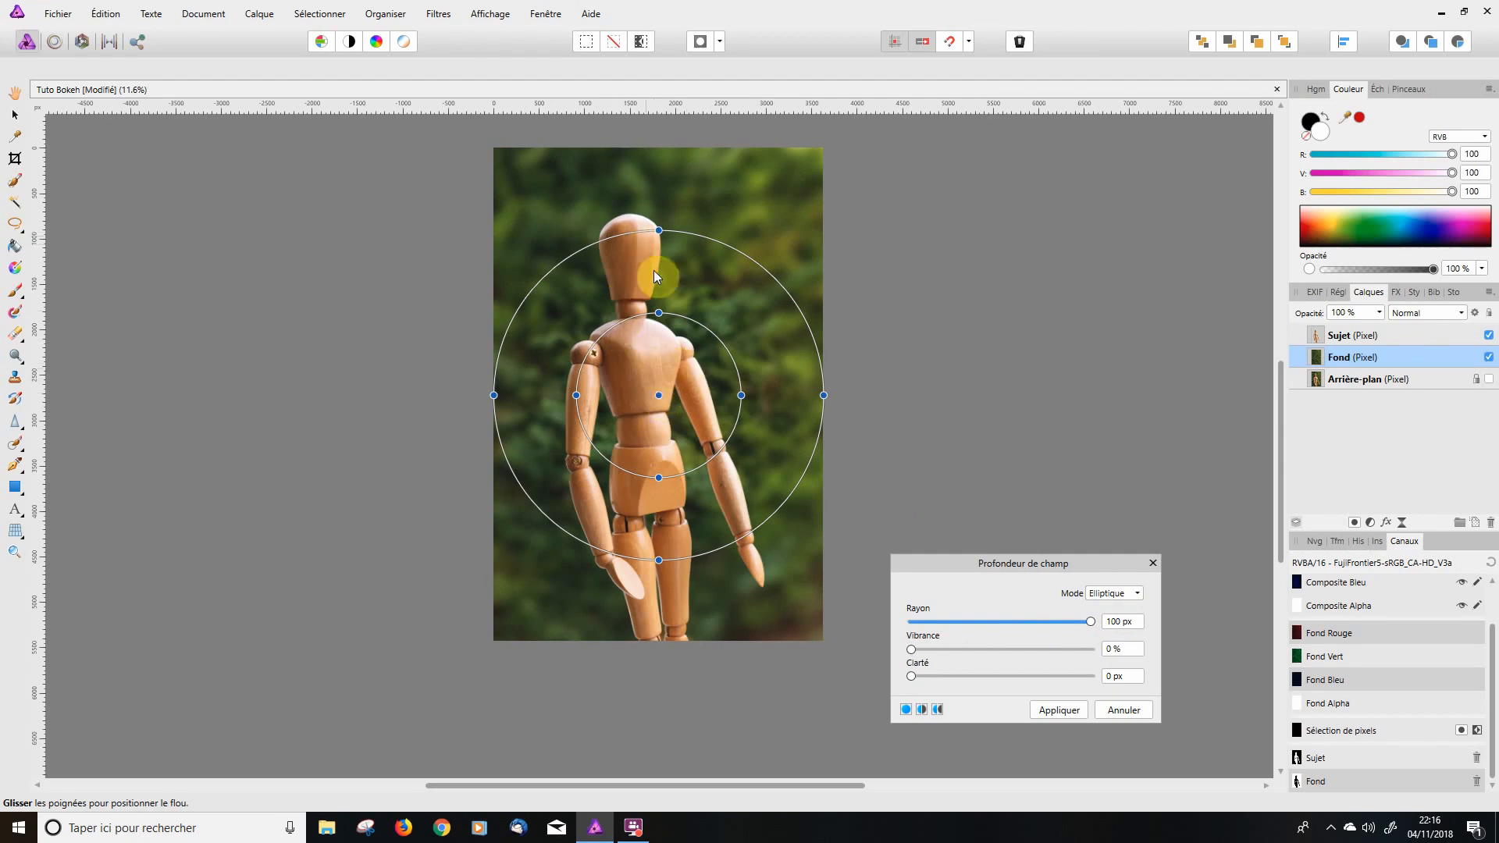
Shrink the Depth of Field blur's ellipses to a small circle centred on the mannequin's chest and apply the filter.
drag(660, 315, 640, 360)
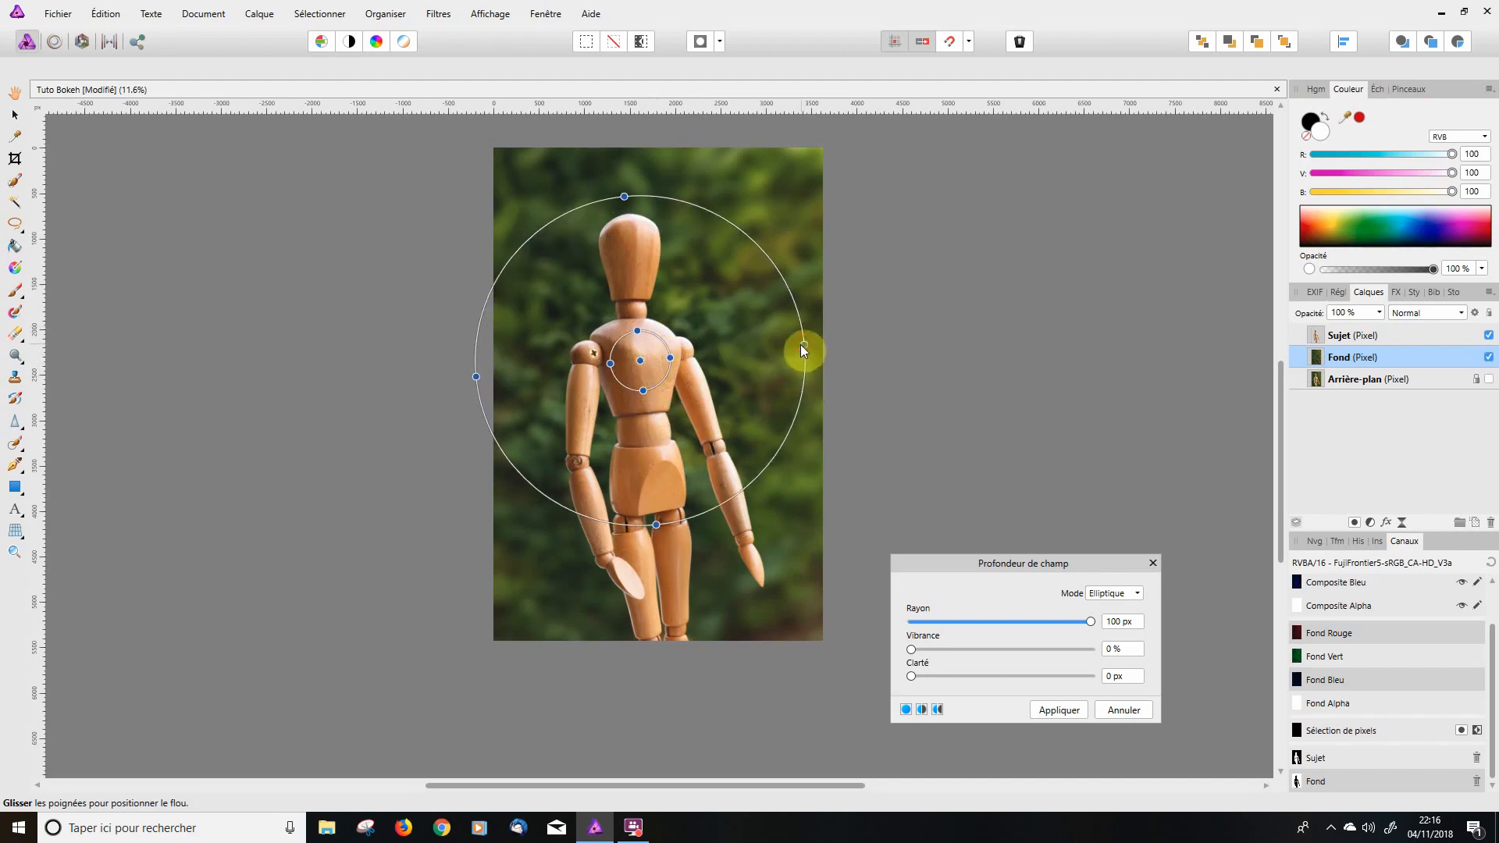
drag(799, 345, 677, 355)
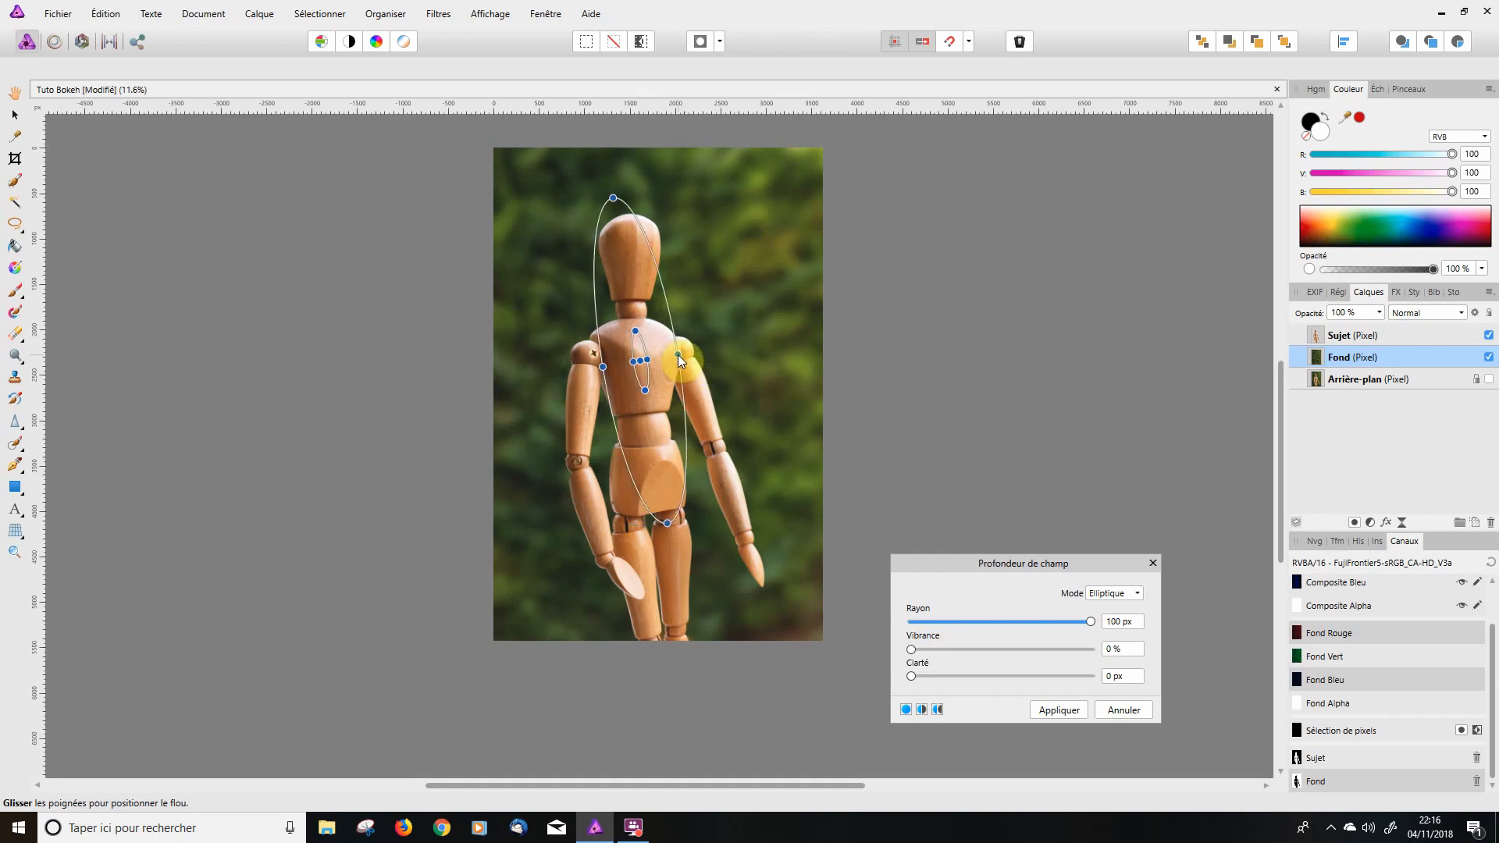
drag(617, 198, 636, 322)
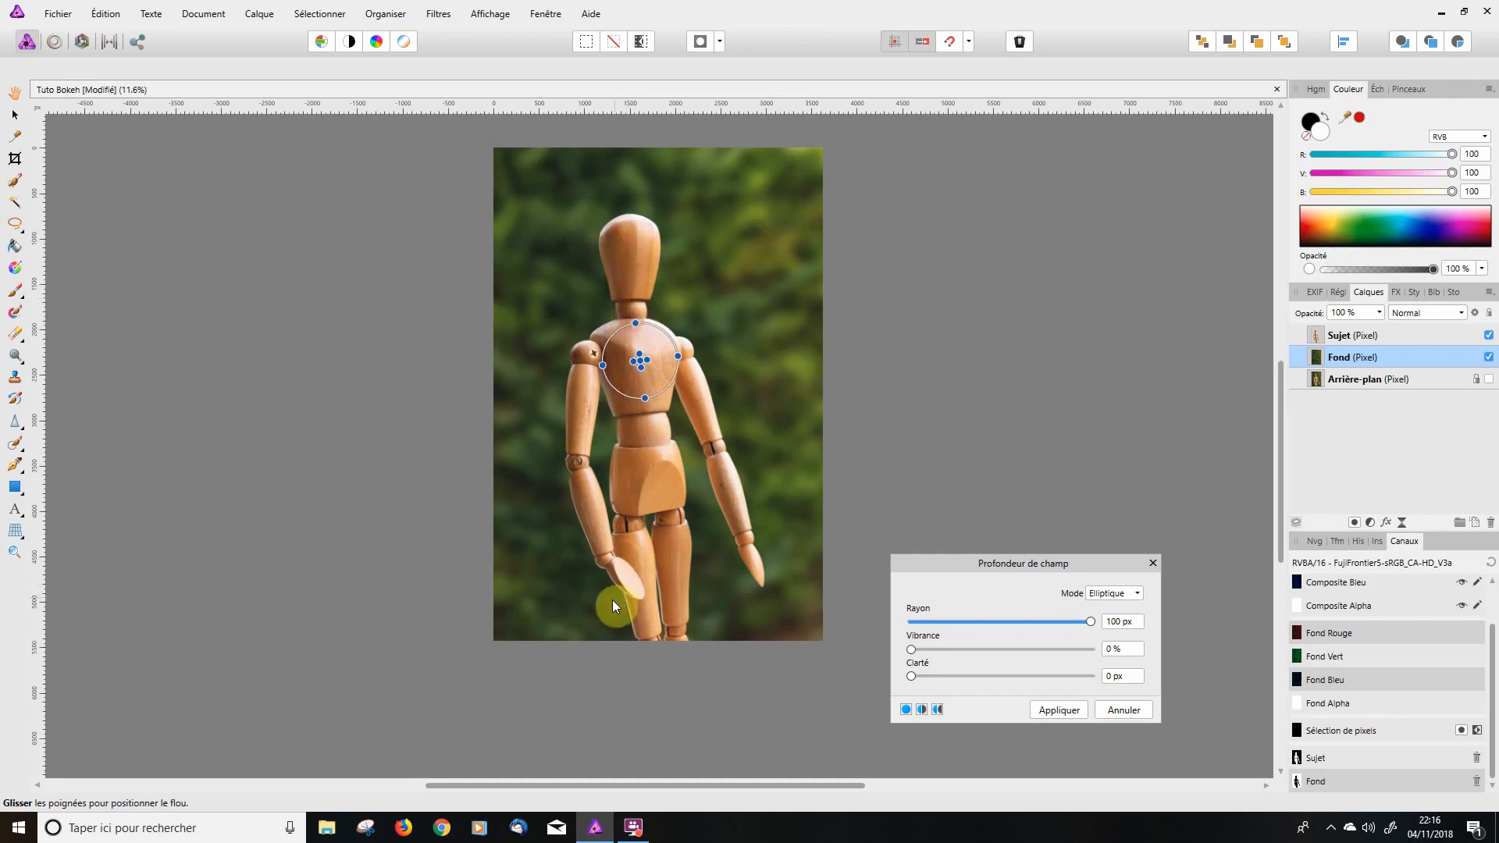
click(1055, 710)
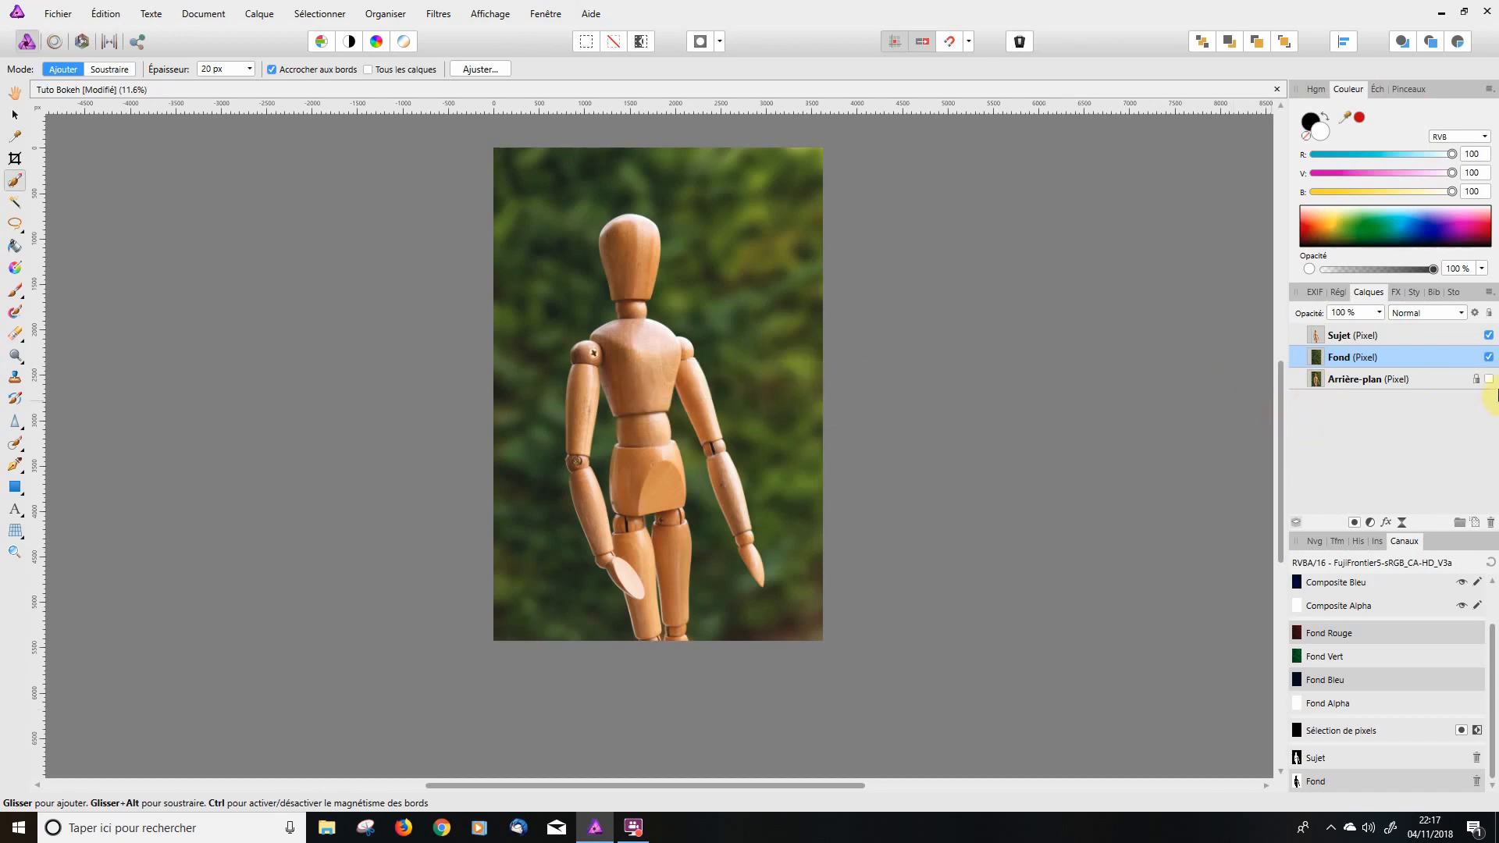
Show the Arrière-plan layer and toggle the Sujet and Fond layers' visibility to compare the image with and without the blur.
click(1489, 379)
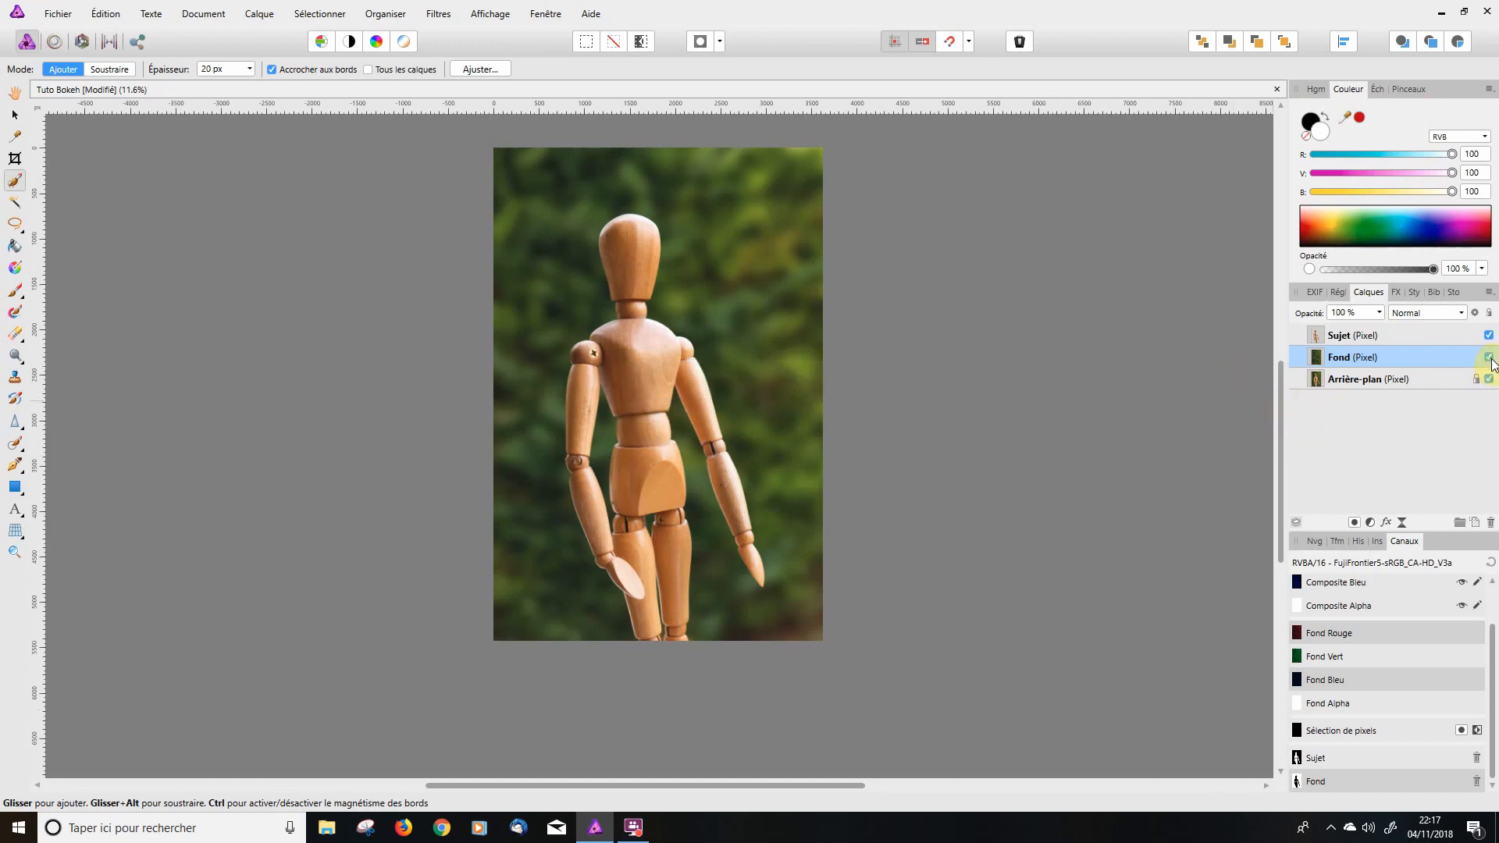
click(1489, 335)
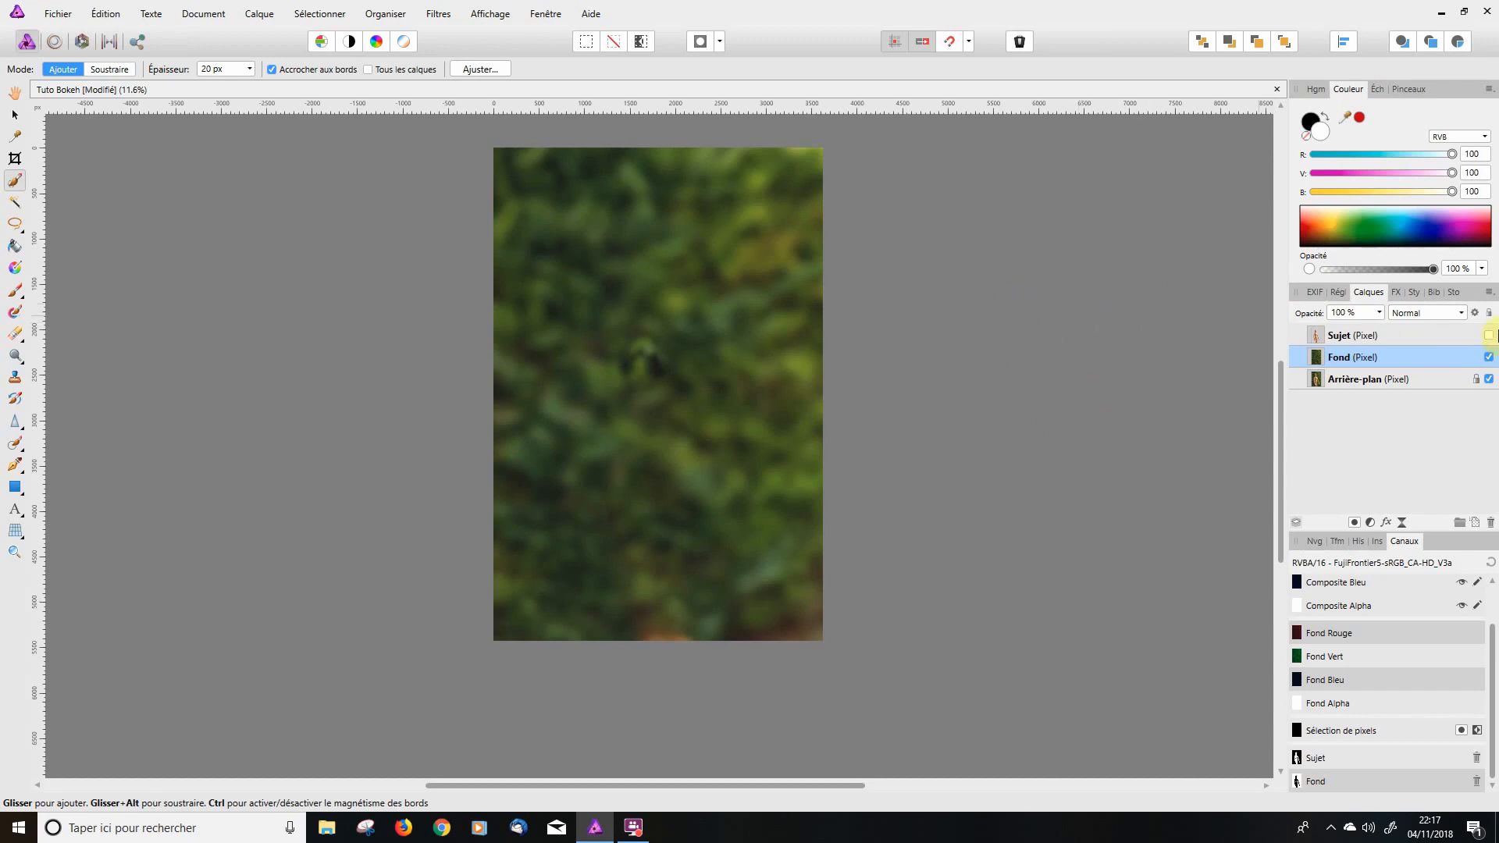
click(1488, 336)
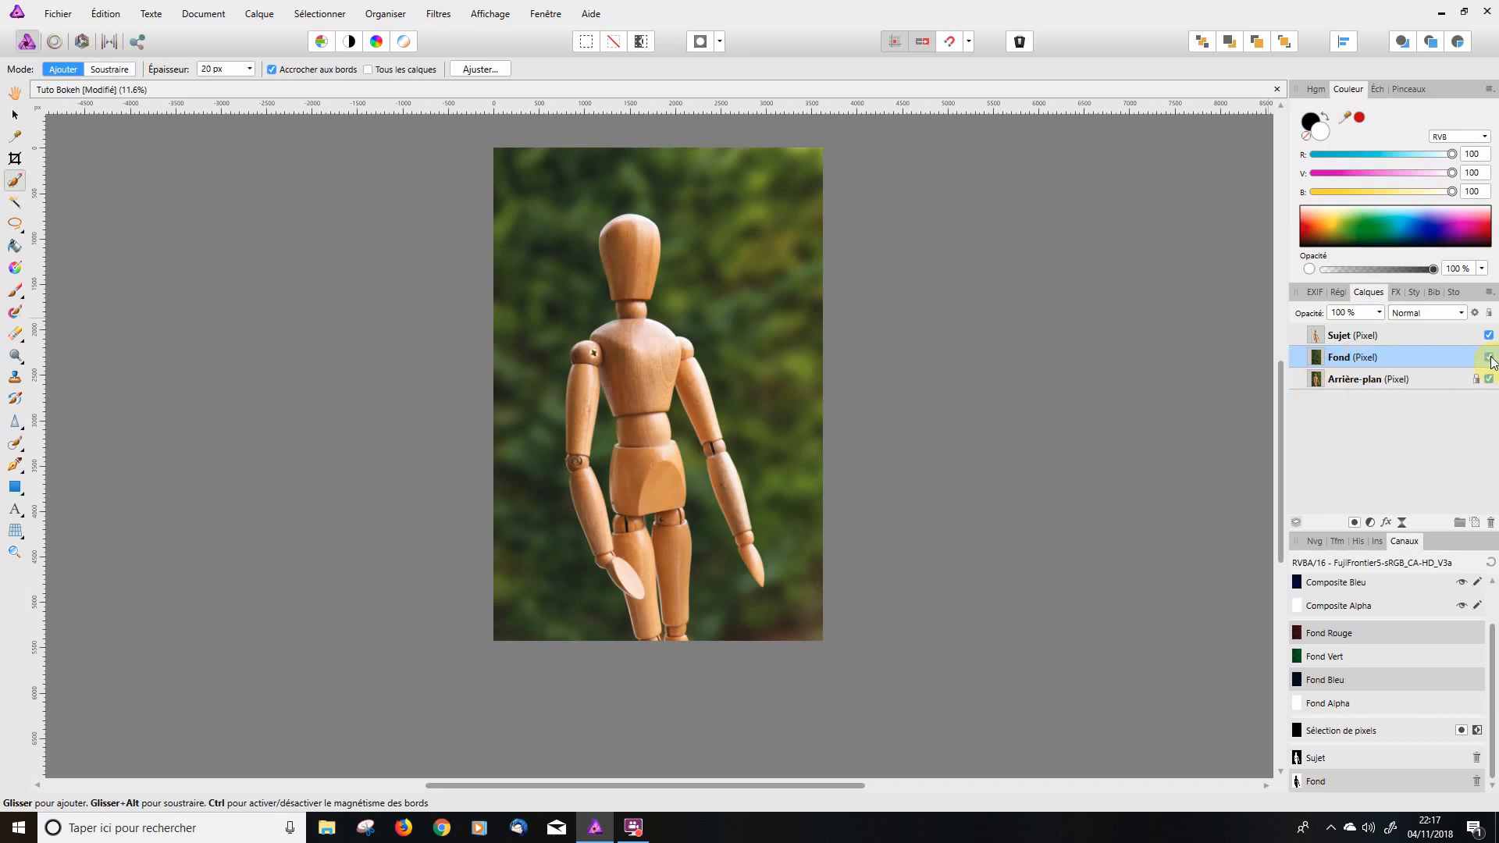
click(1488, 358)
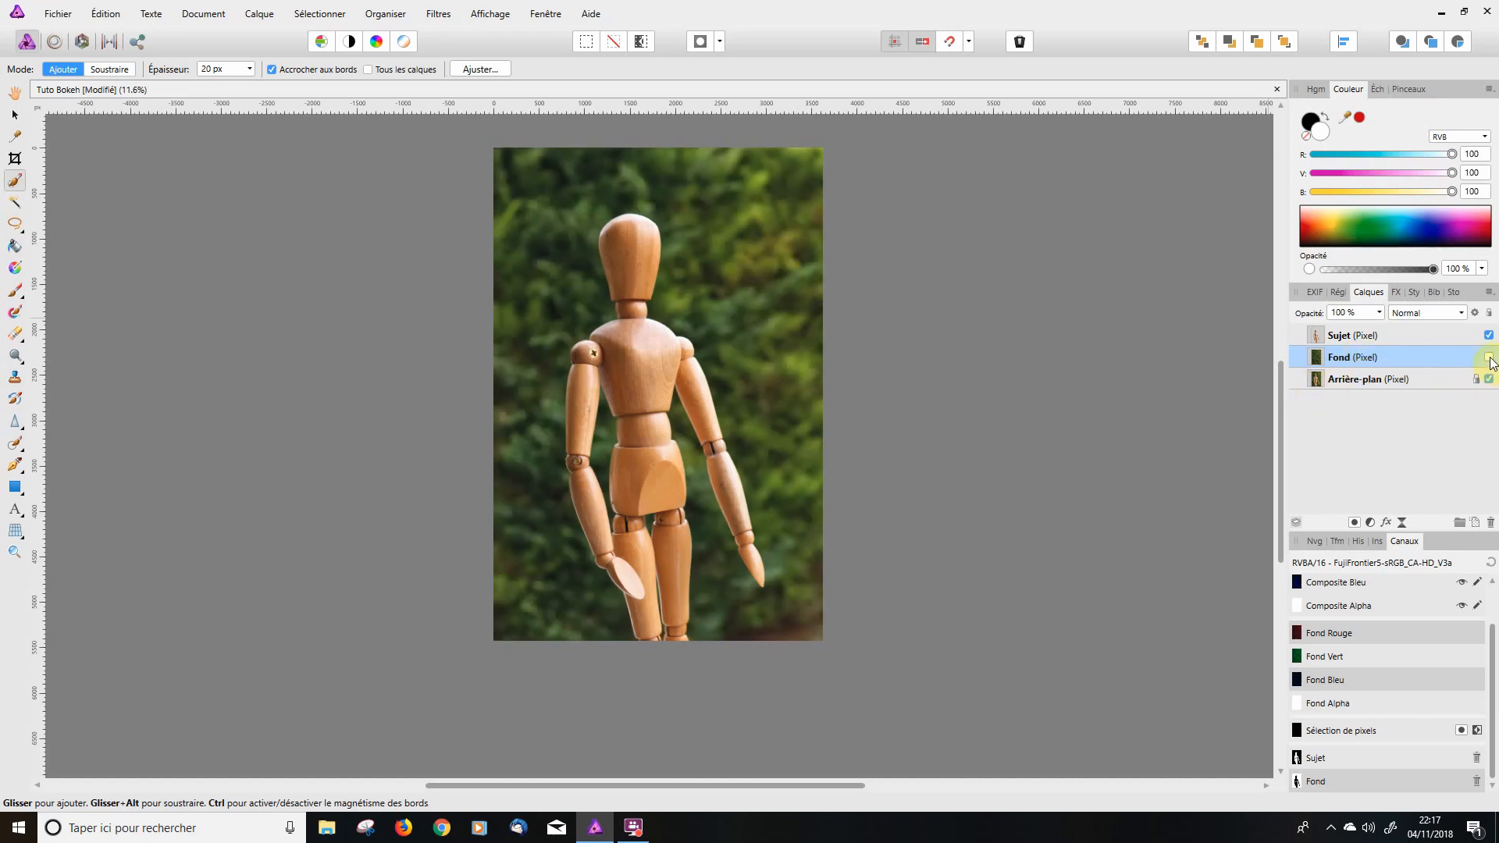
click(1489, 357)
click(1489, 357)
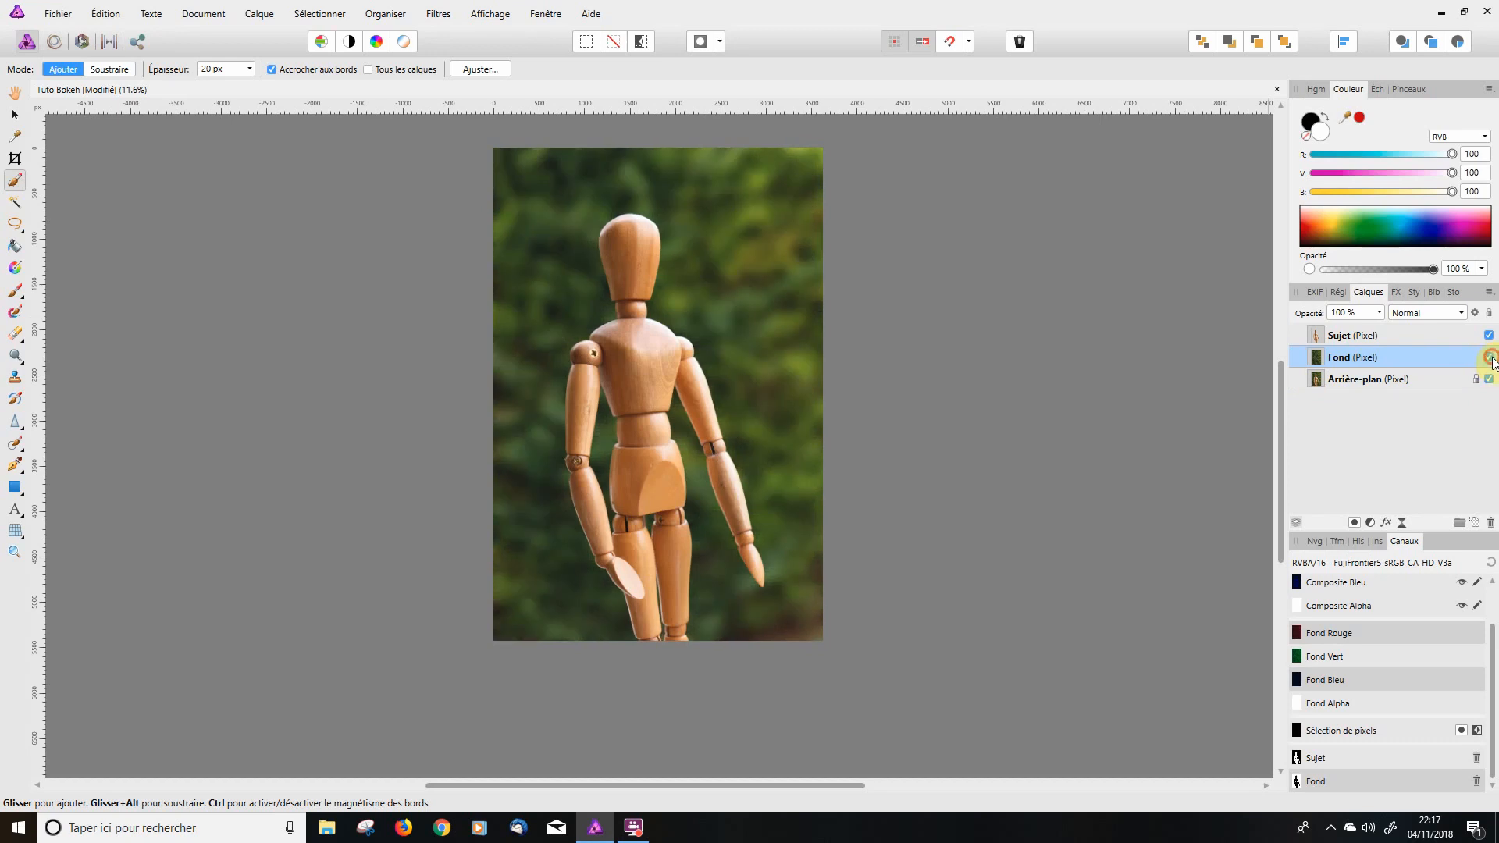
click(1489, 356)
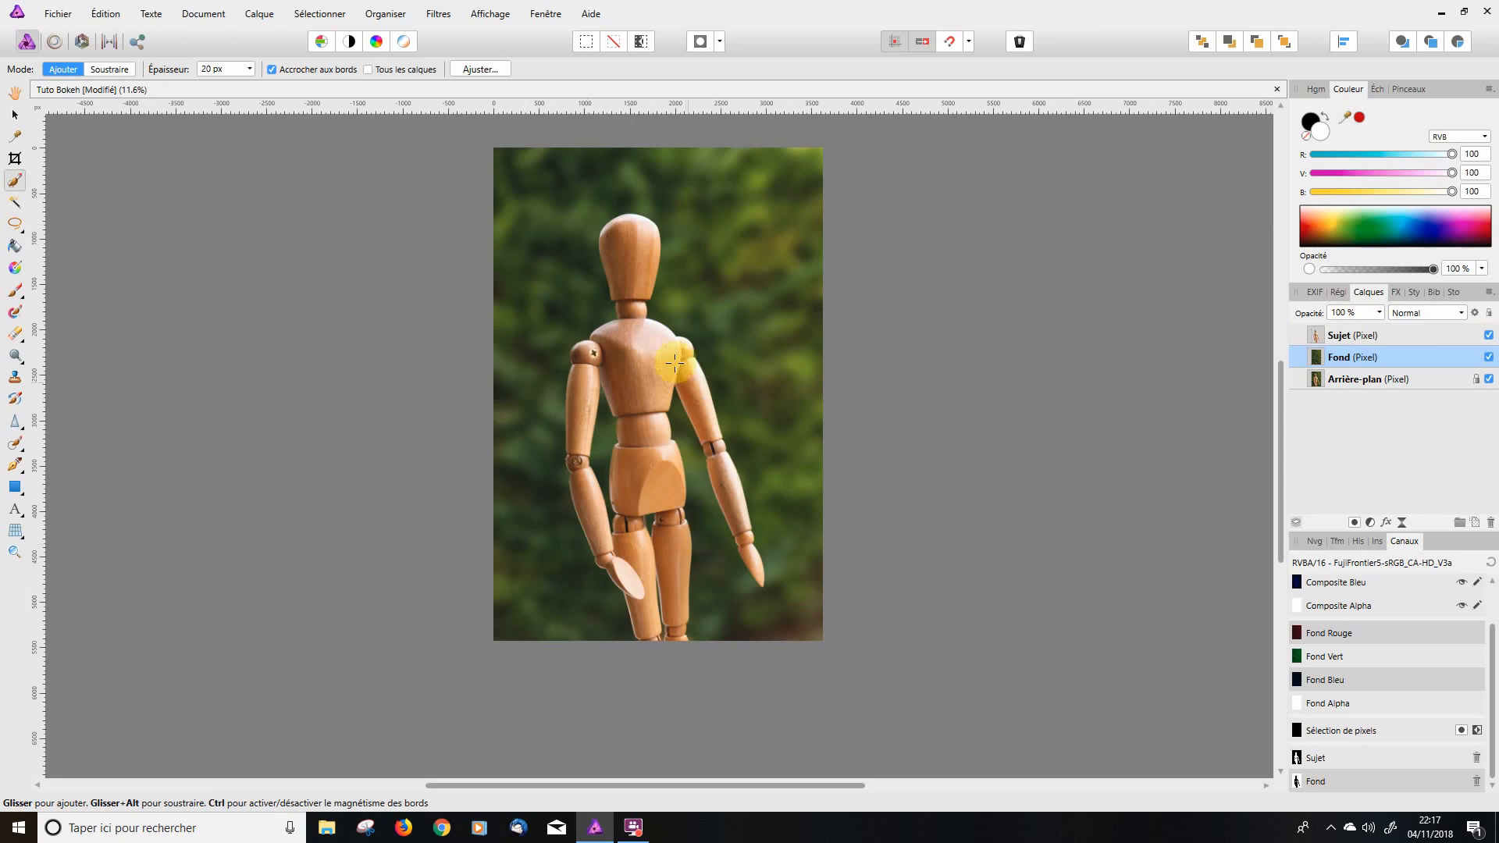
Add a live Unsharp Mask (Masque flou) filter above the Sujet layer and raise its radius slightly.
click(1390, 337)
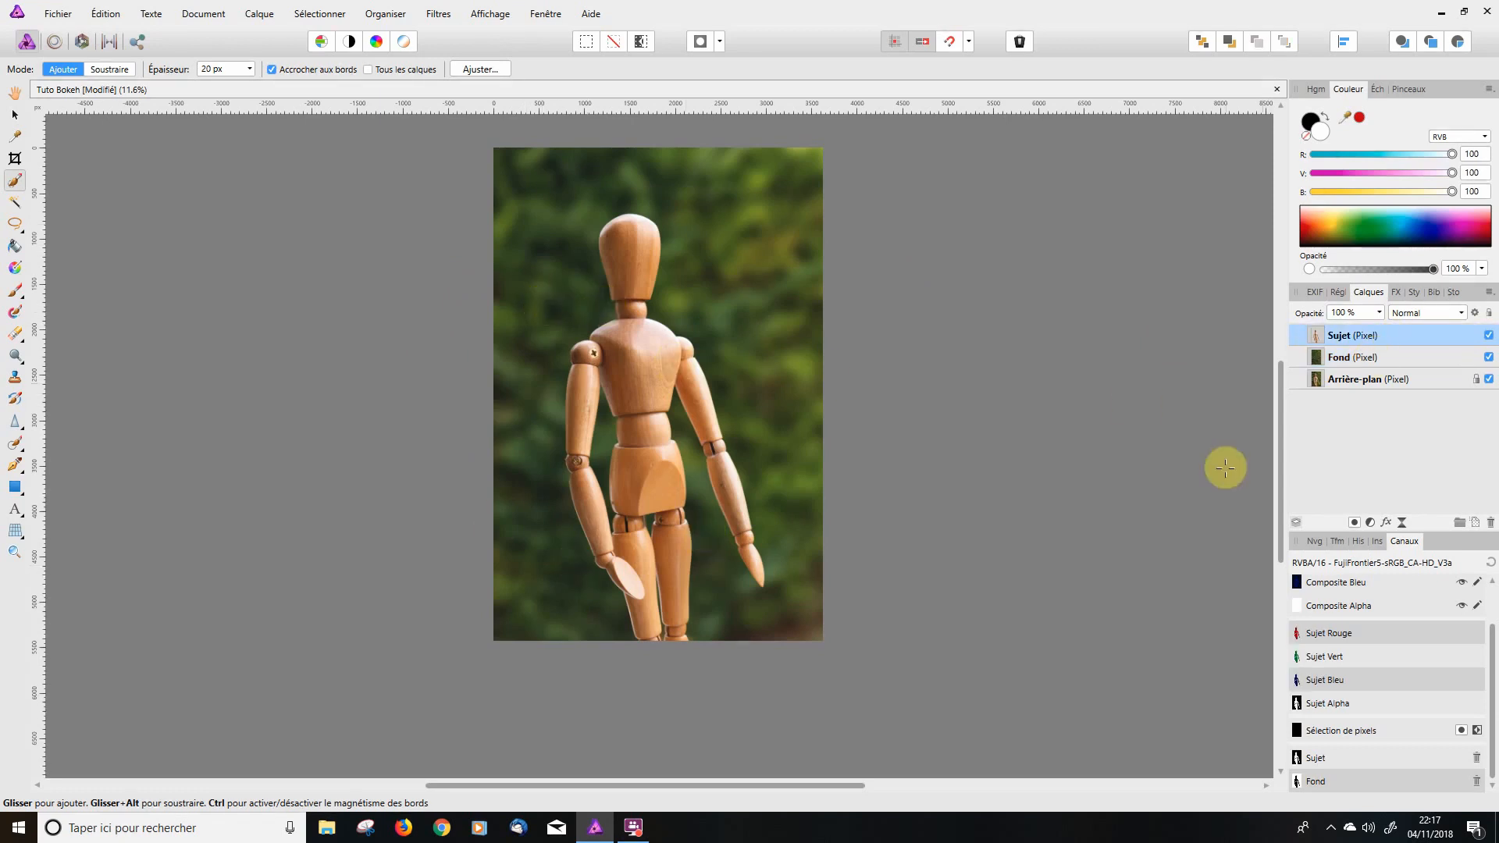
click(261, 13)
mouse_move(154, 156)
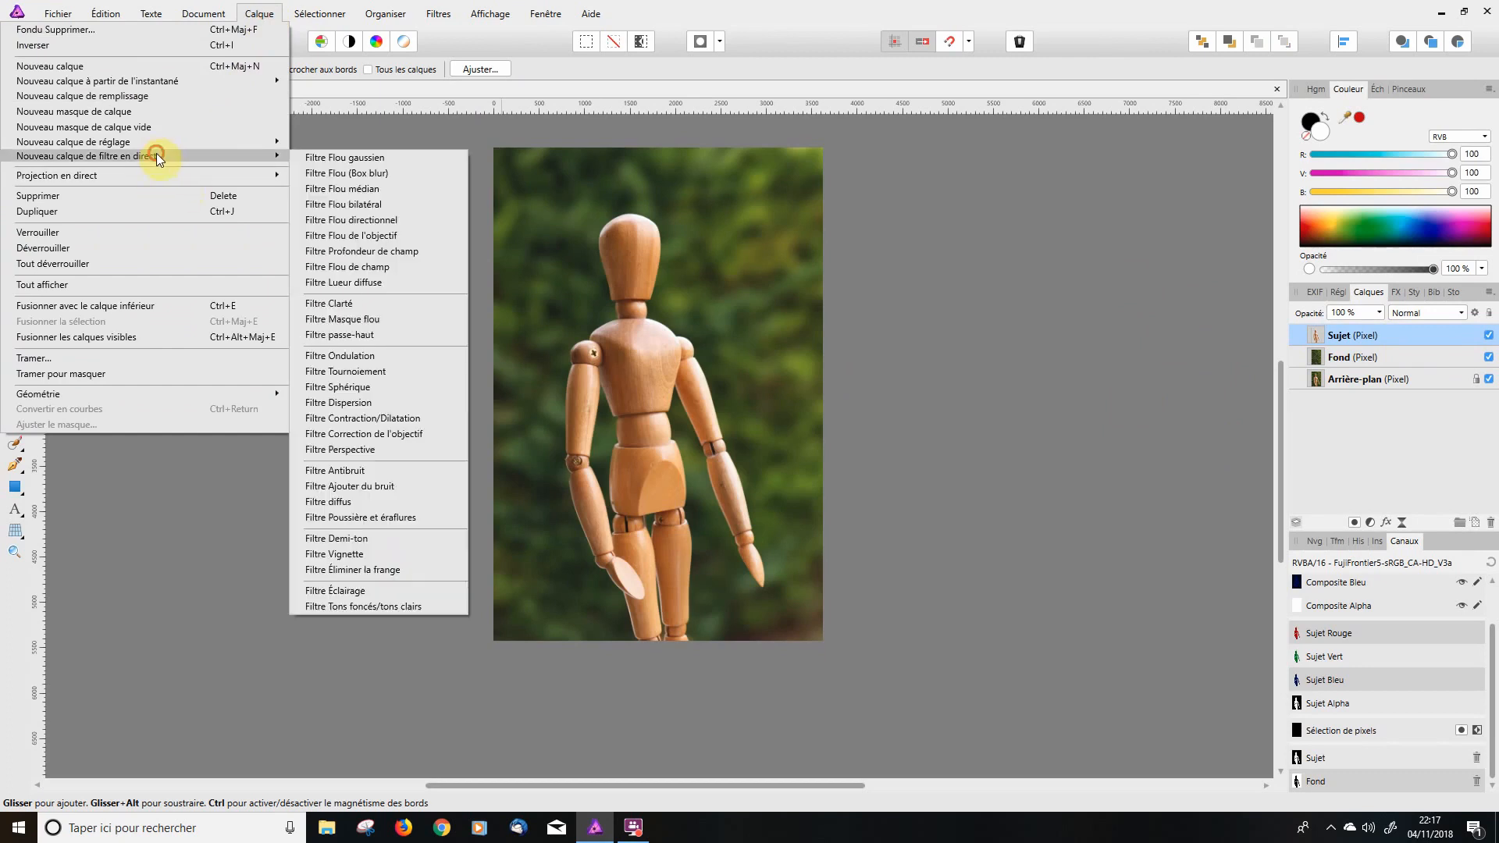
click(344, 323)
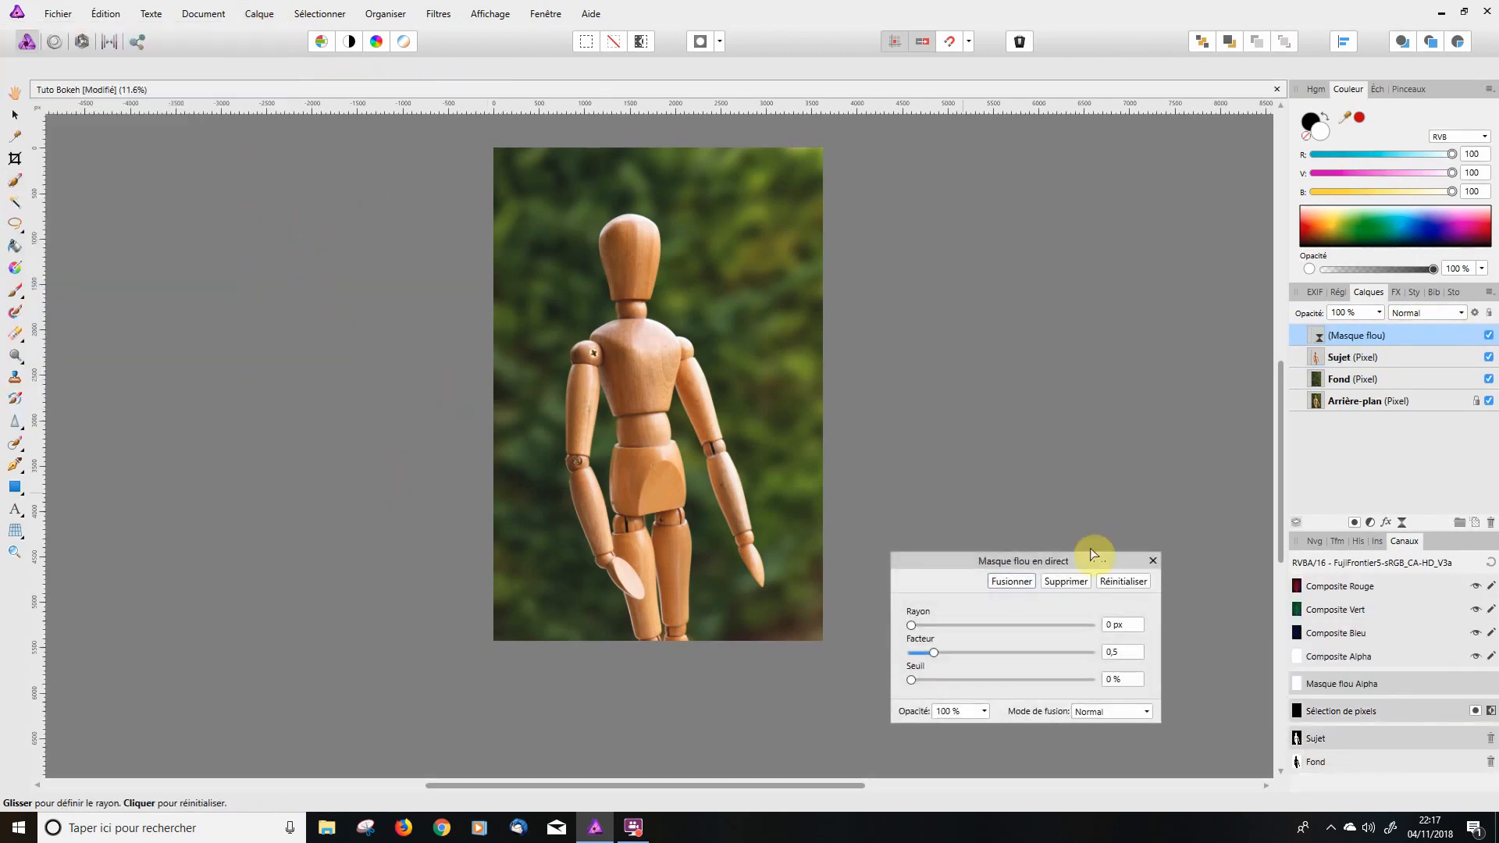
click(1063, 651)
drag(912, 625, 918, 630)
key(w)
click(1152, 560)
Nest the Masque flou filter inside the Sujet layer and expand that layer to reveal it.
click(1318, 336)
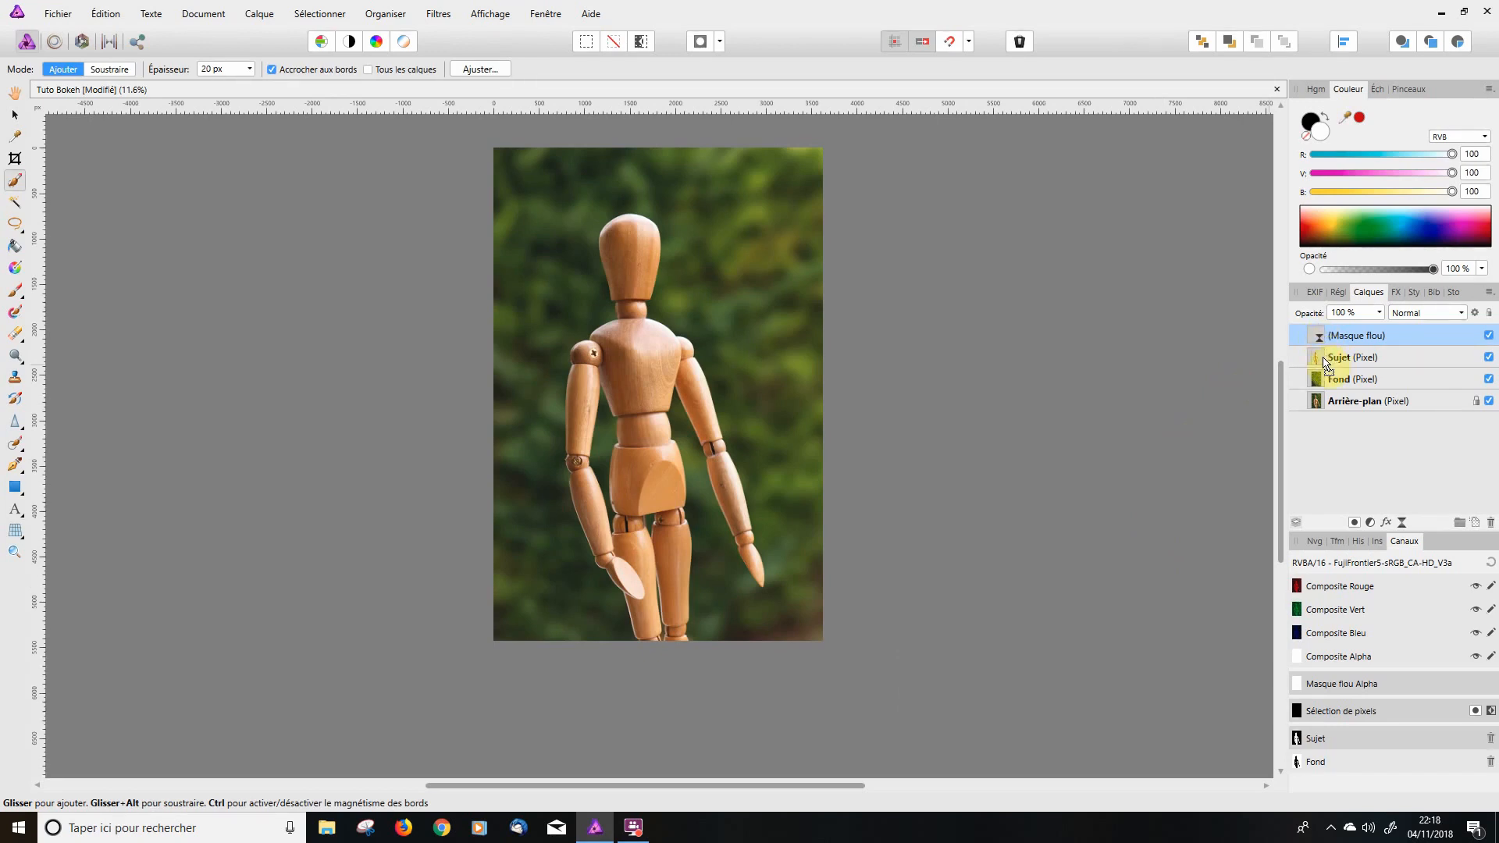
drag(1309, 366, 1312, 361)
click(1296, 336)
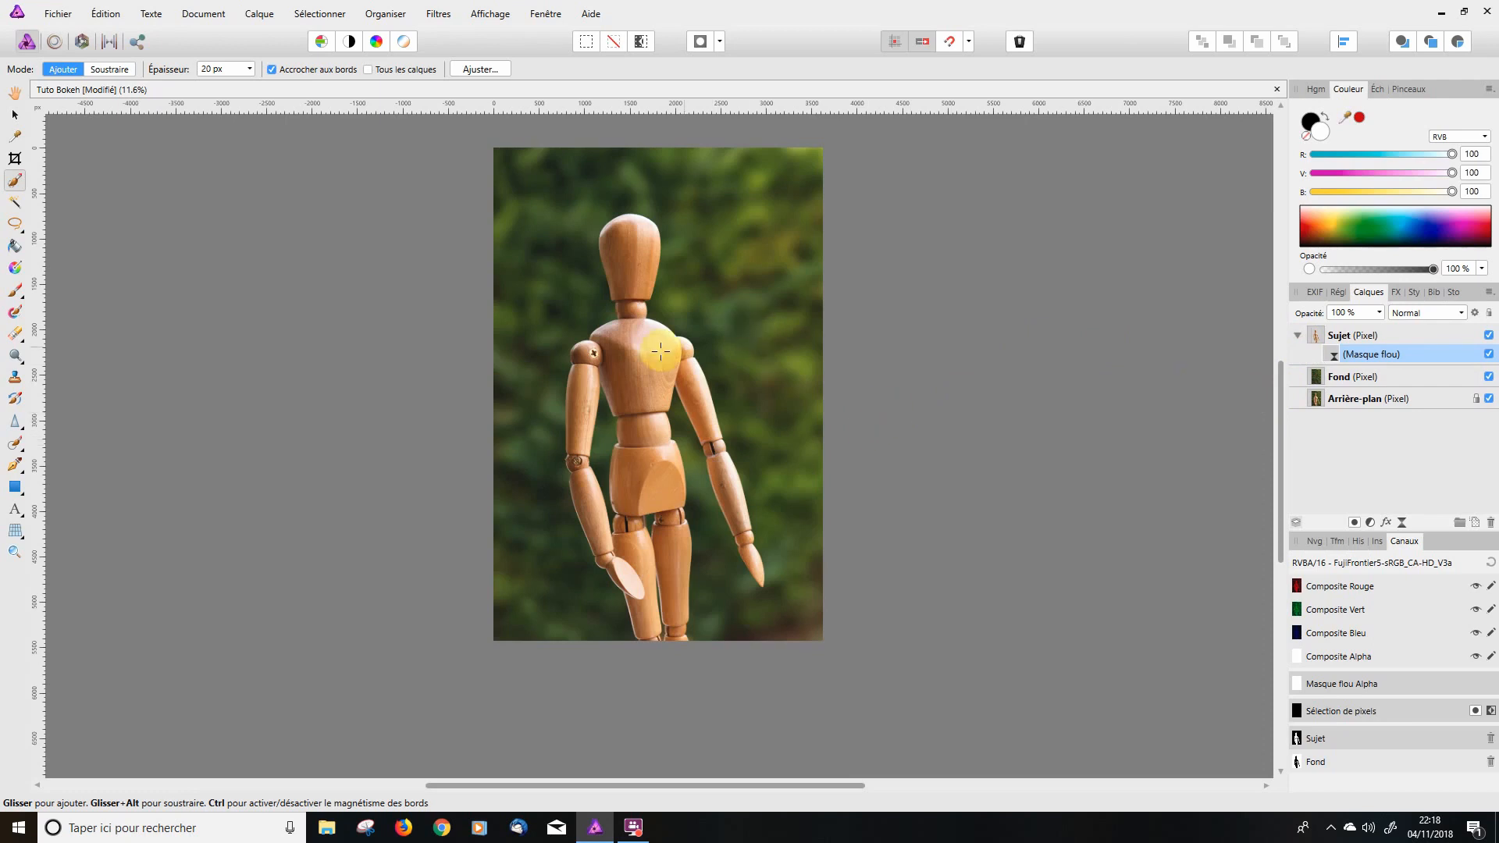
Examine the mannequin's wood texture up close with the Masque flou filter toggled off and on.
scroll(652, 348, up, 5)
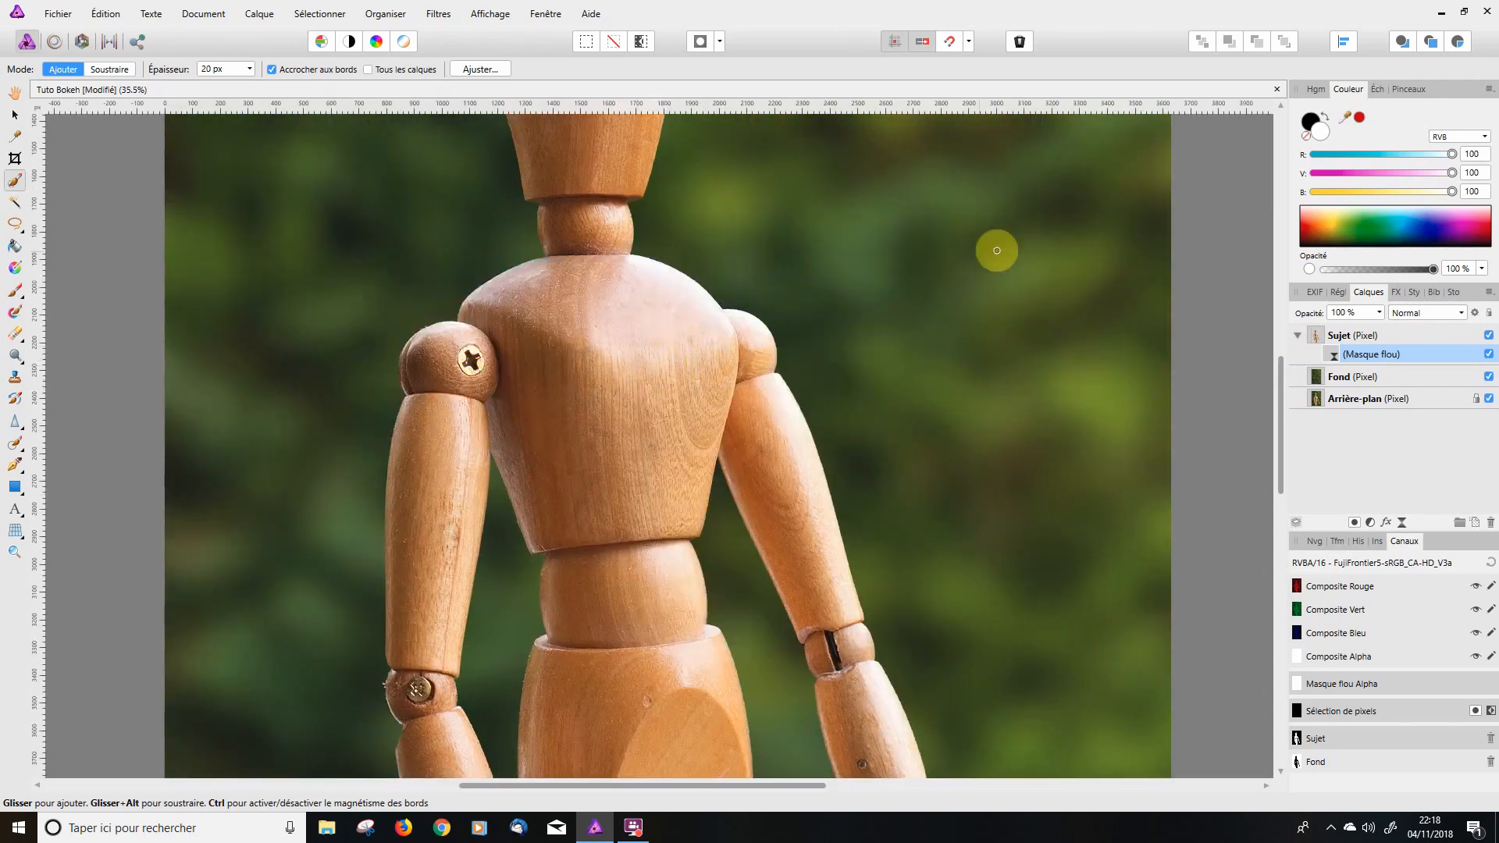
click(1489, 356)
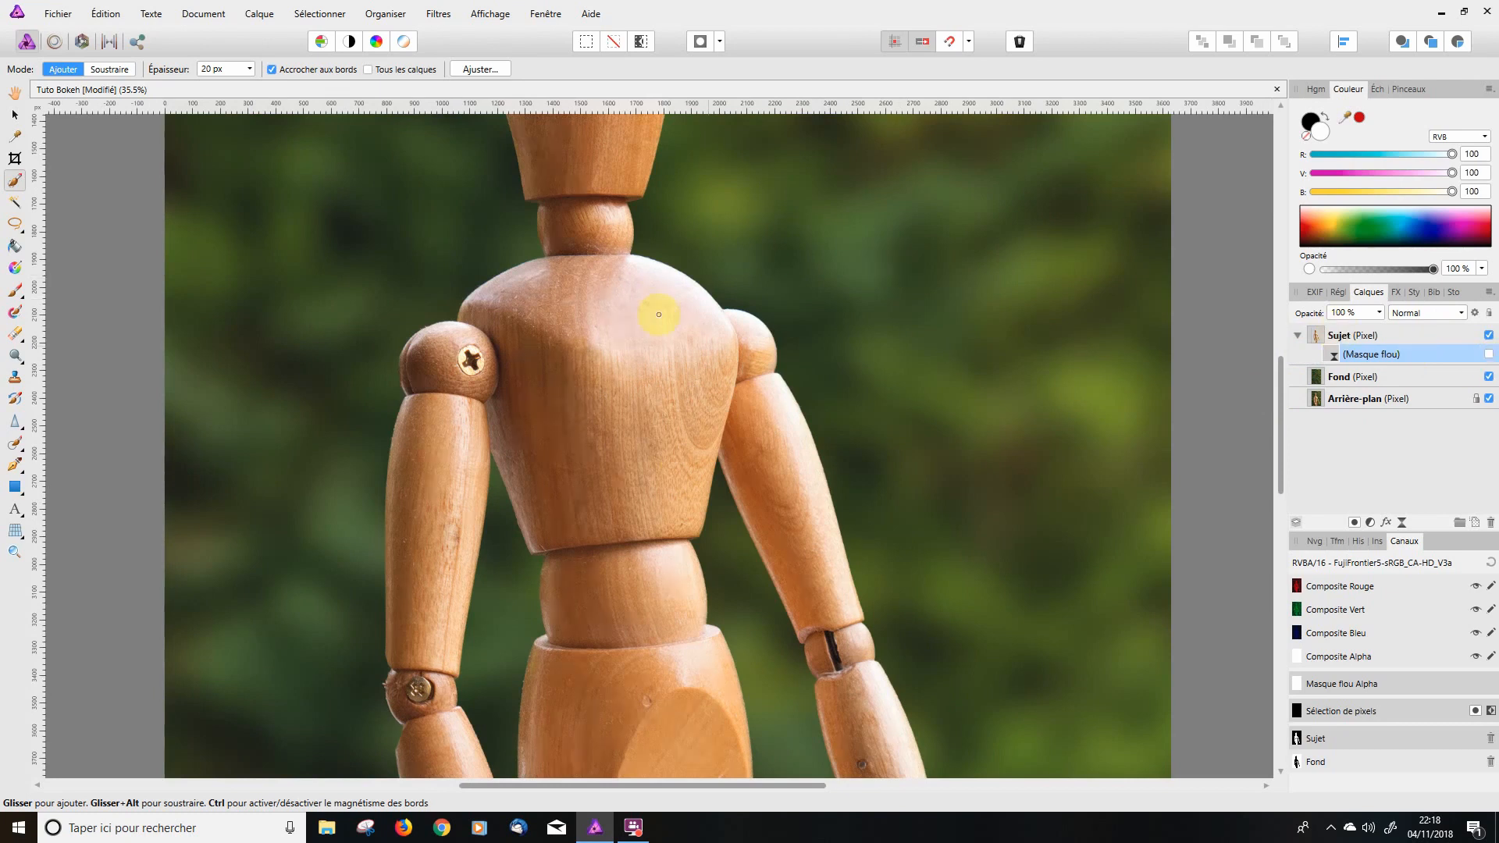
click(1490, 356)
click(1488, 357)
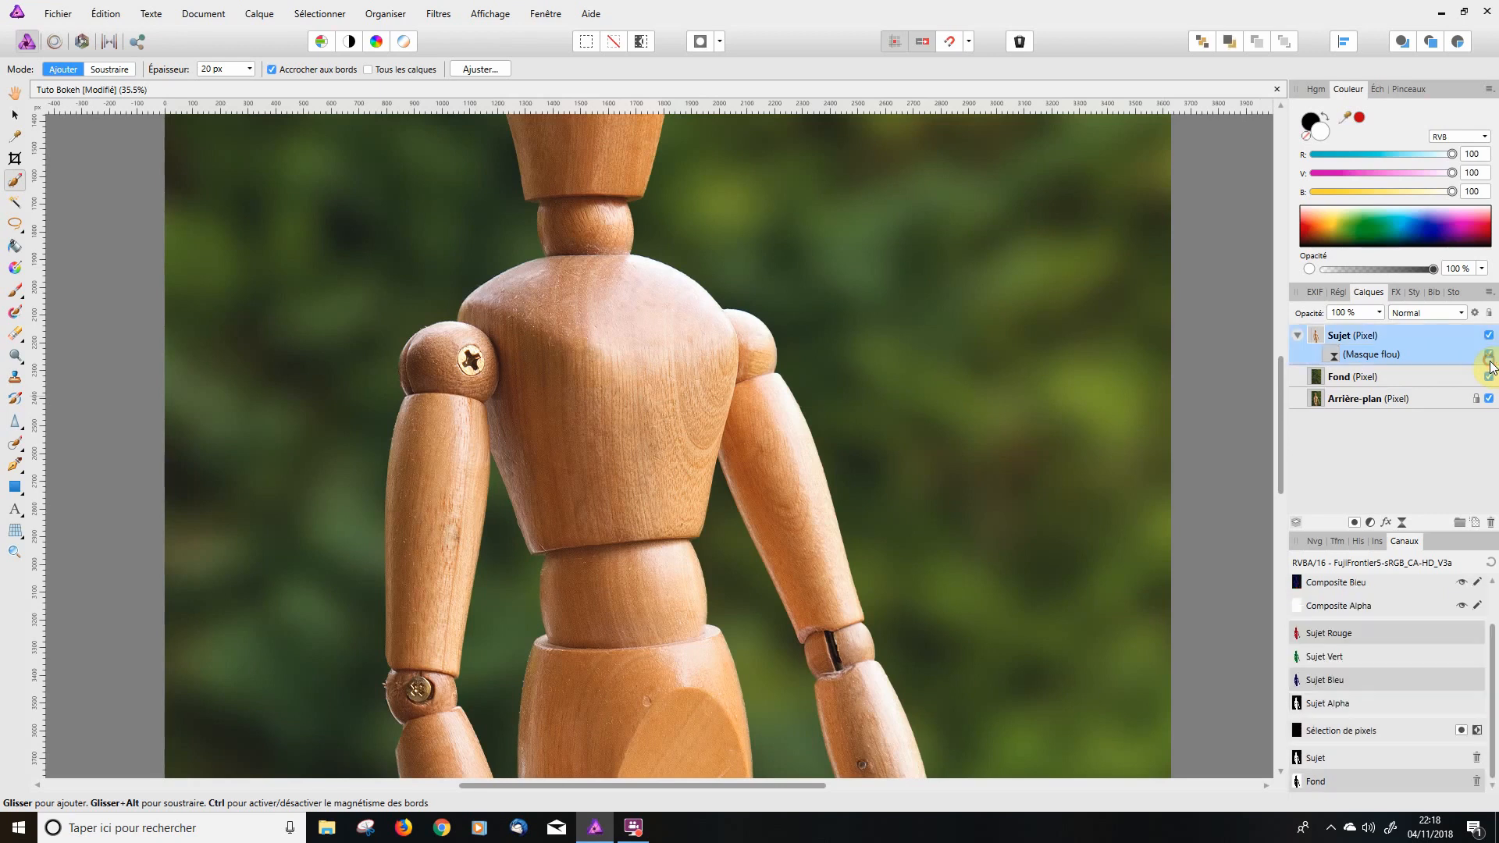
click(1489, 357)
click(1488, 356)
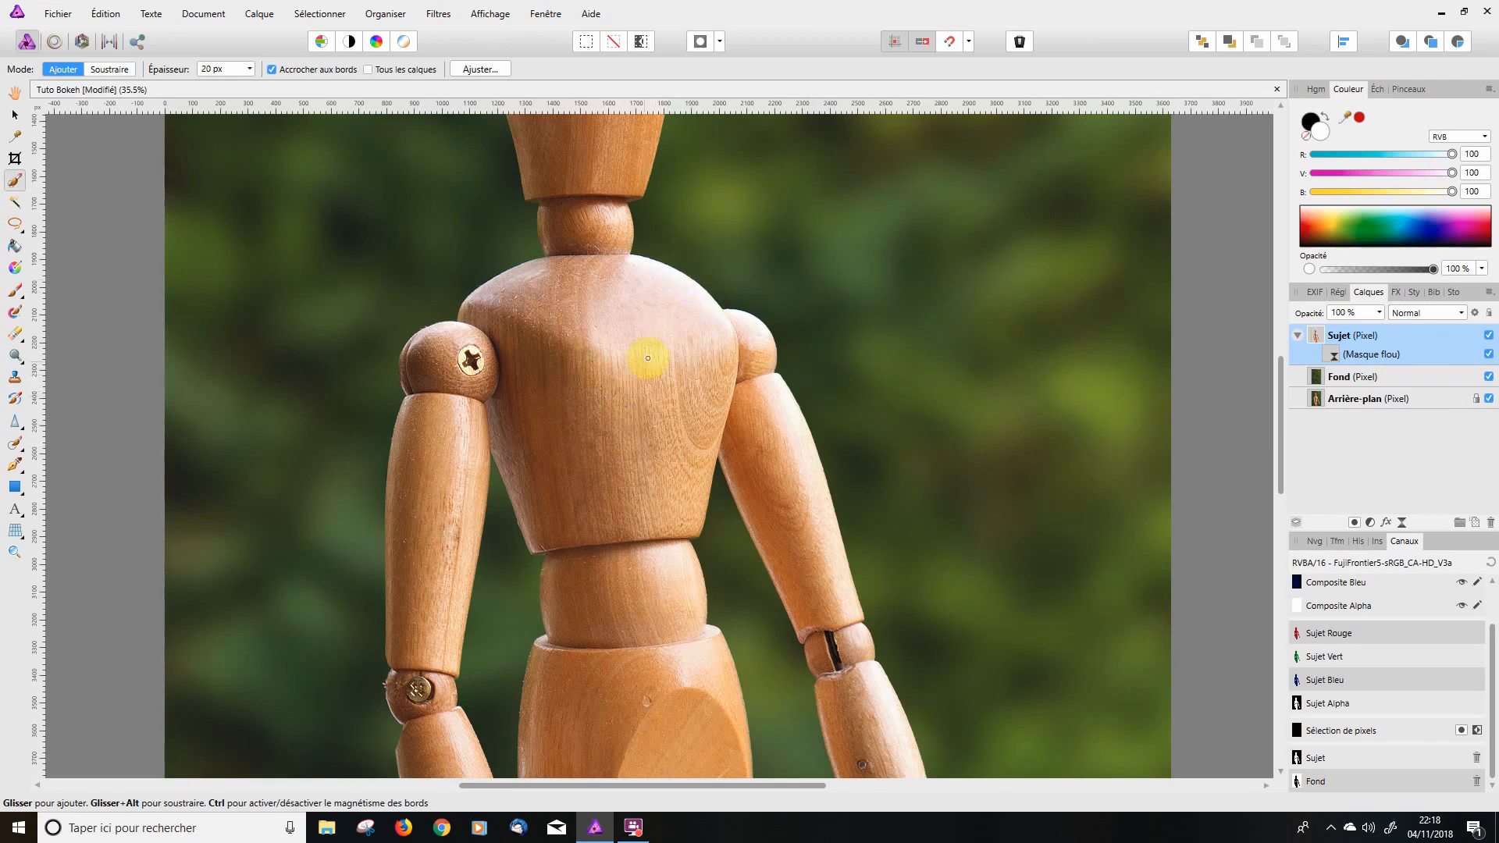
scroll(647, 359, down, 5)
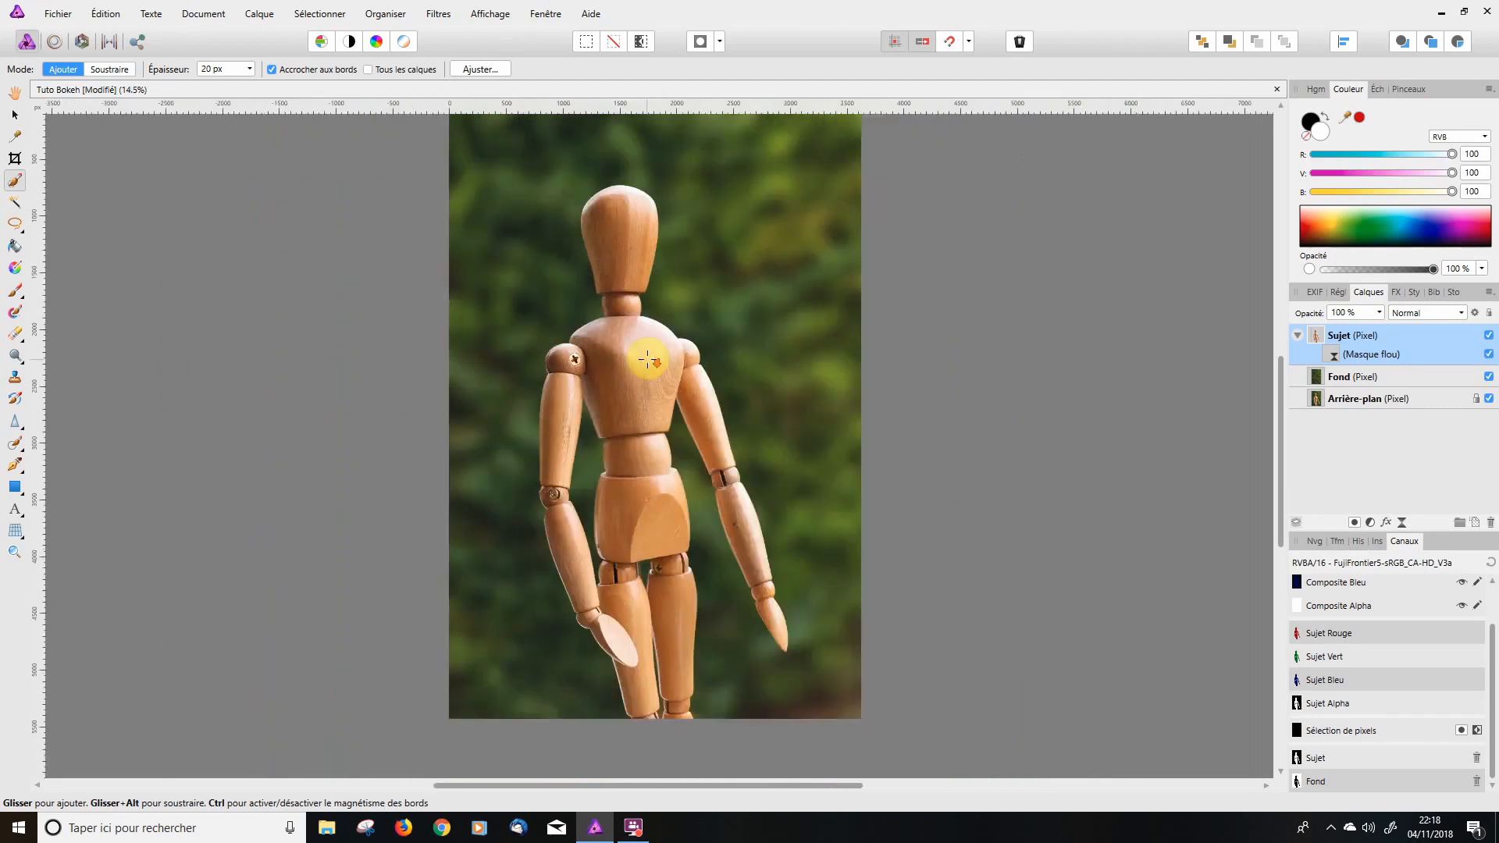
scroll(647, 359, down, 1)
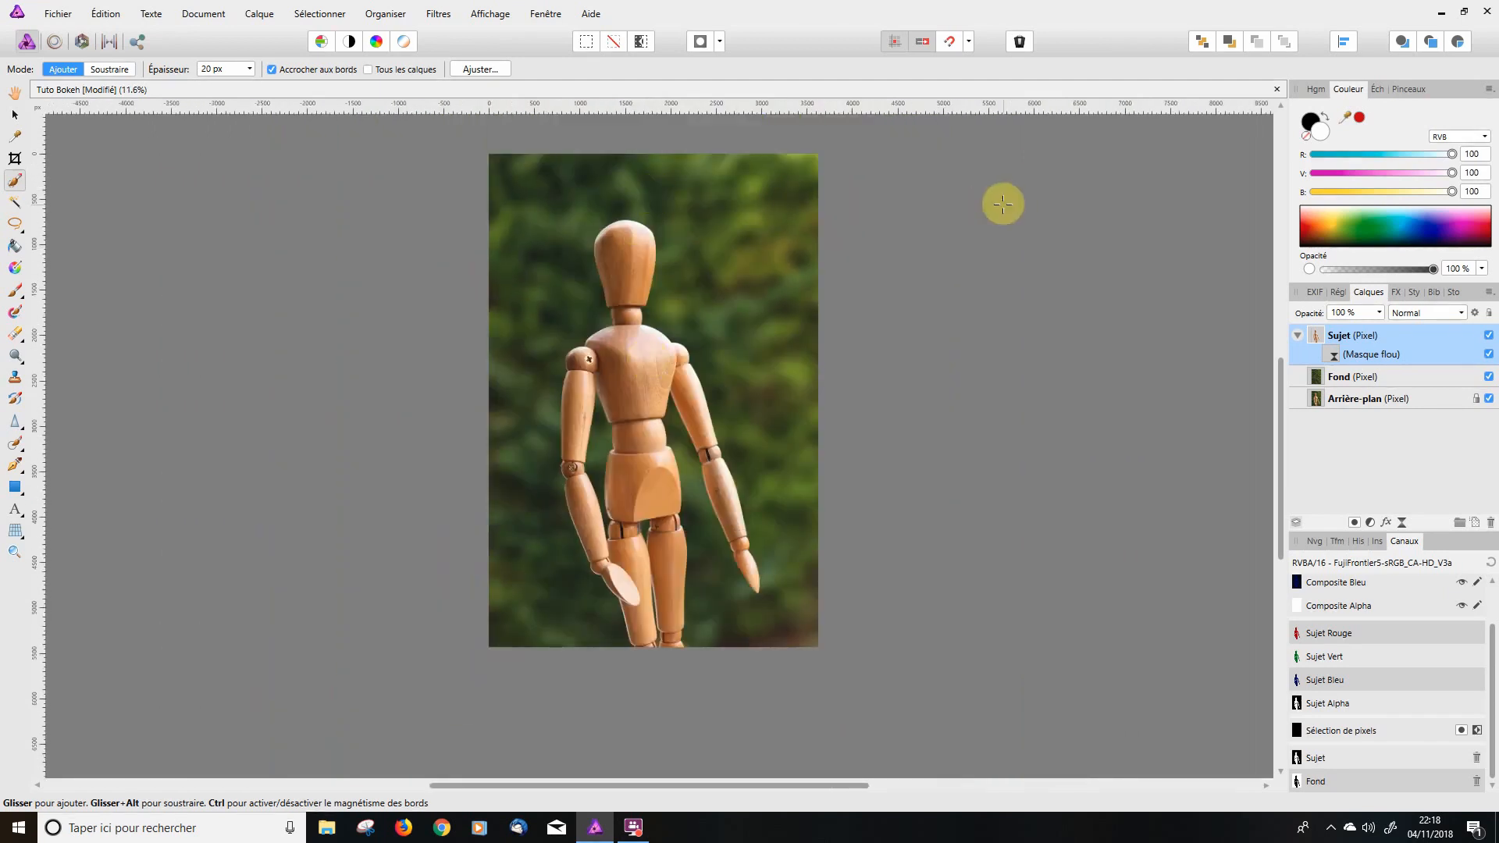